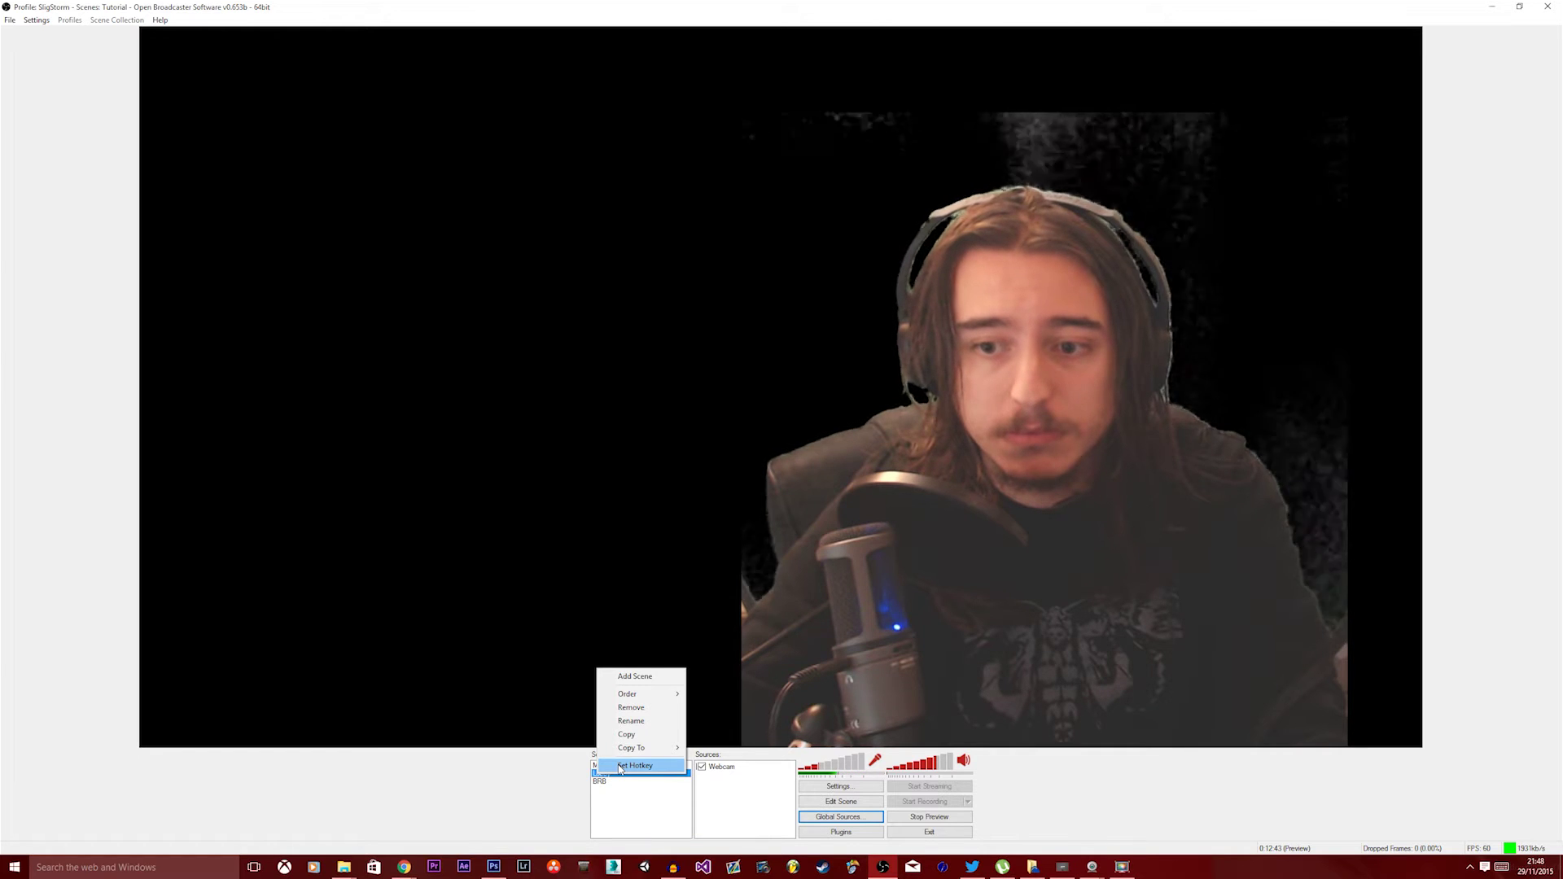
# - Assign CTRL + F1 as the Lobby scene's switching hotkey
pyautogui.click(620, 767)
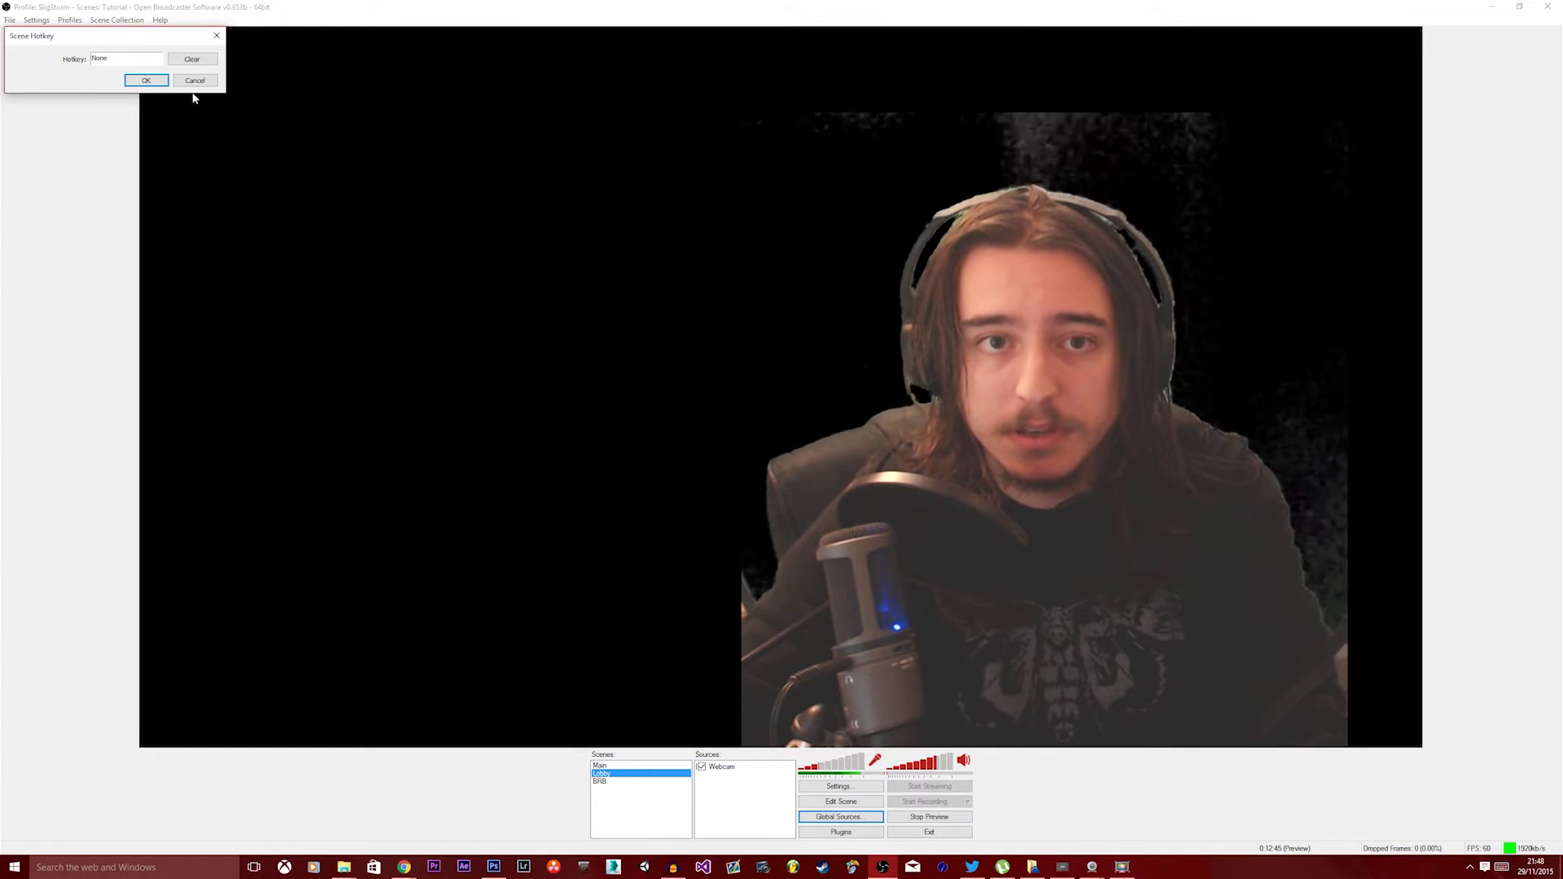
pyautogui.moveTo(155, 42); pyautogui.dragTo(370, 77)
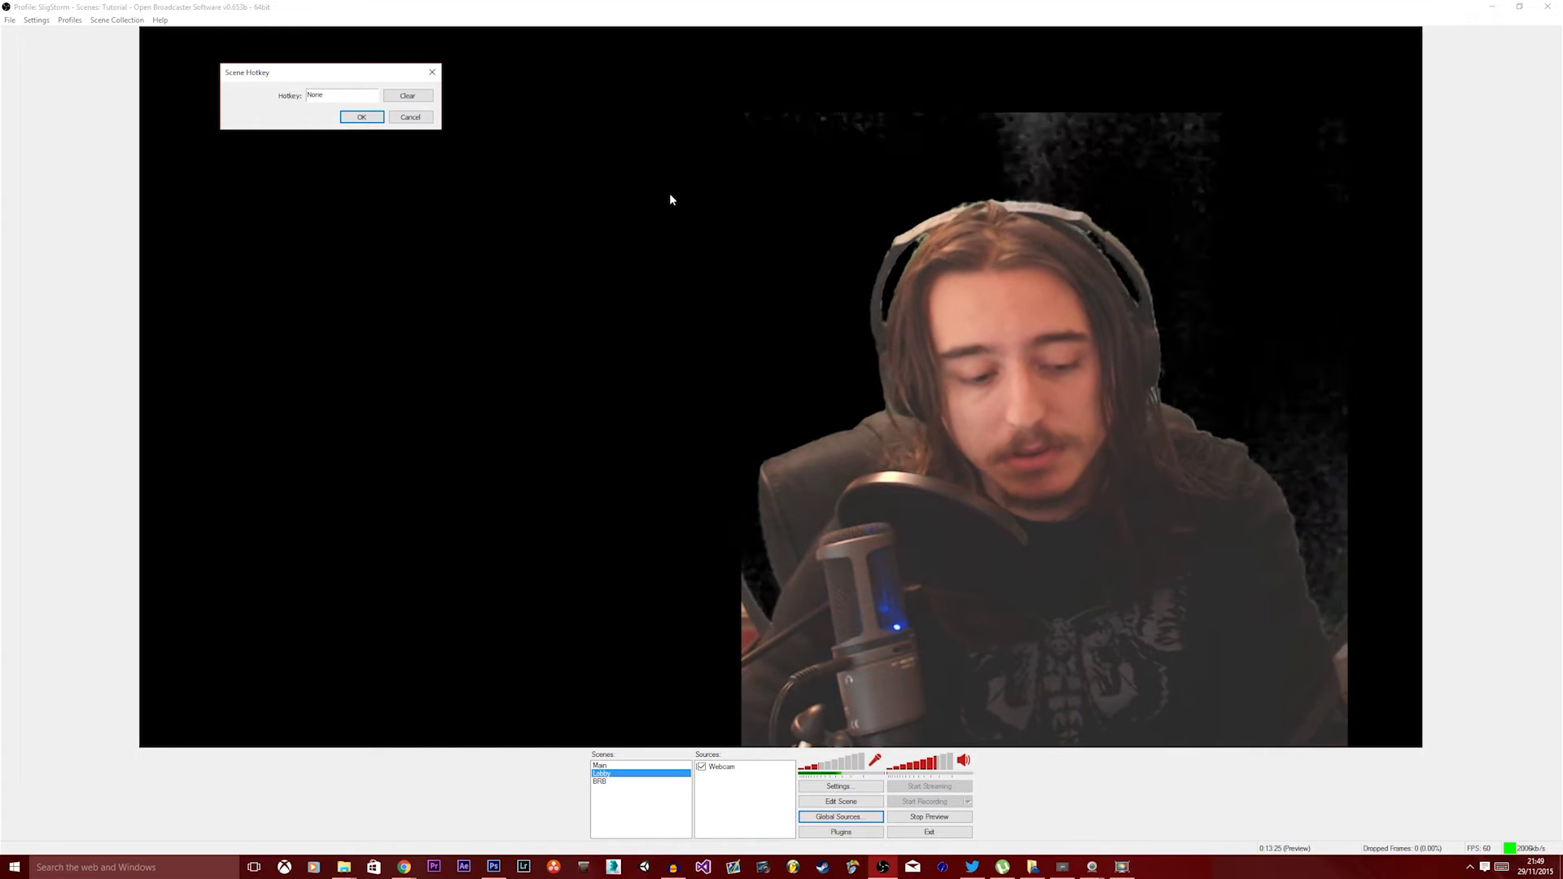
pyautogui.hotkey('ctrl', 'alt')
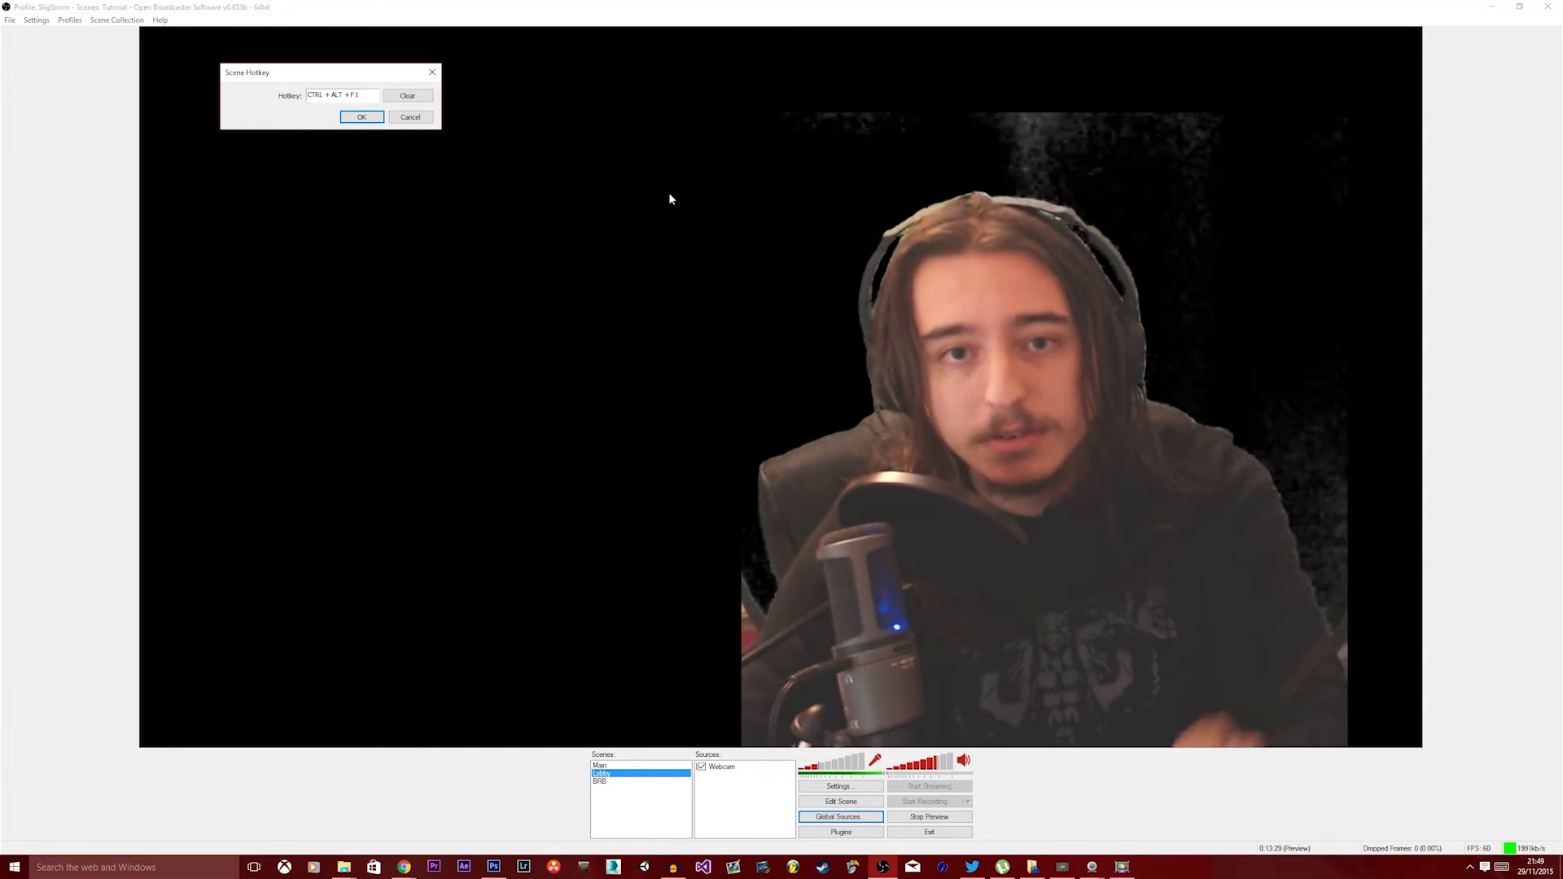
pyautogui.click(402, 97)
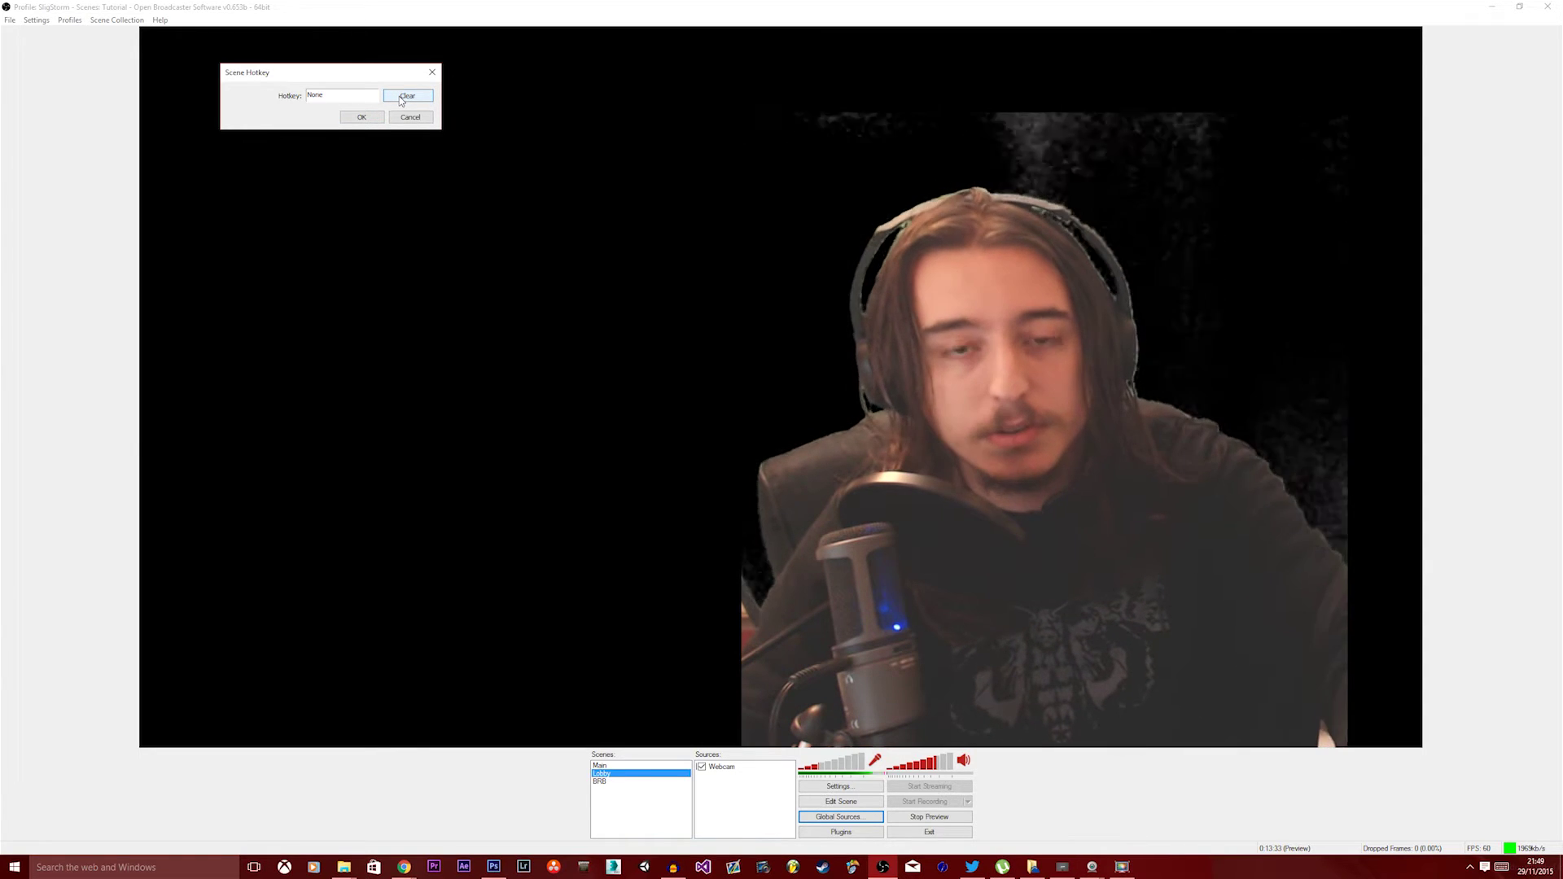
pyautogui.click(354, 94)
pyautogui.hotkey('ctrl', 'F1')
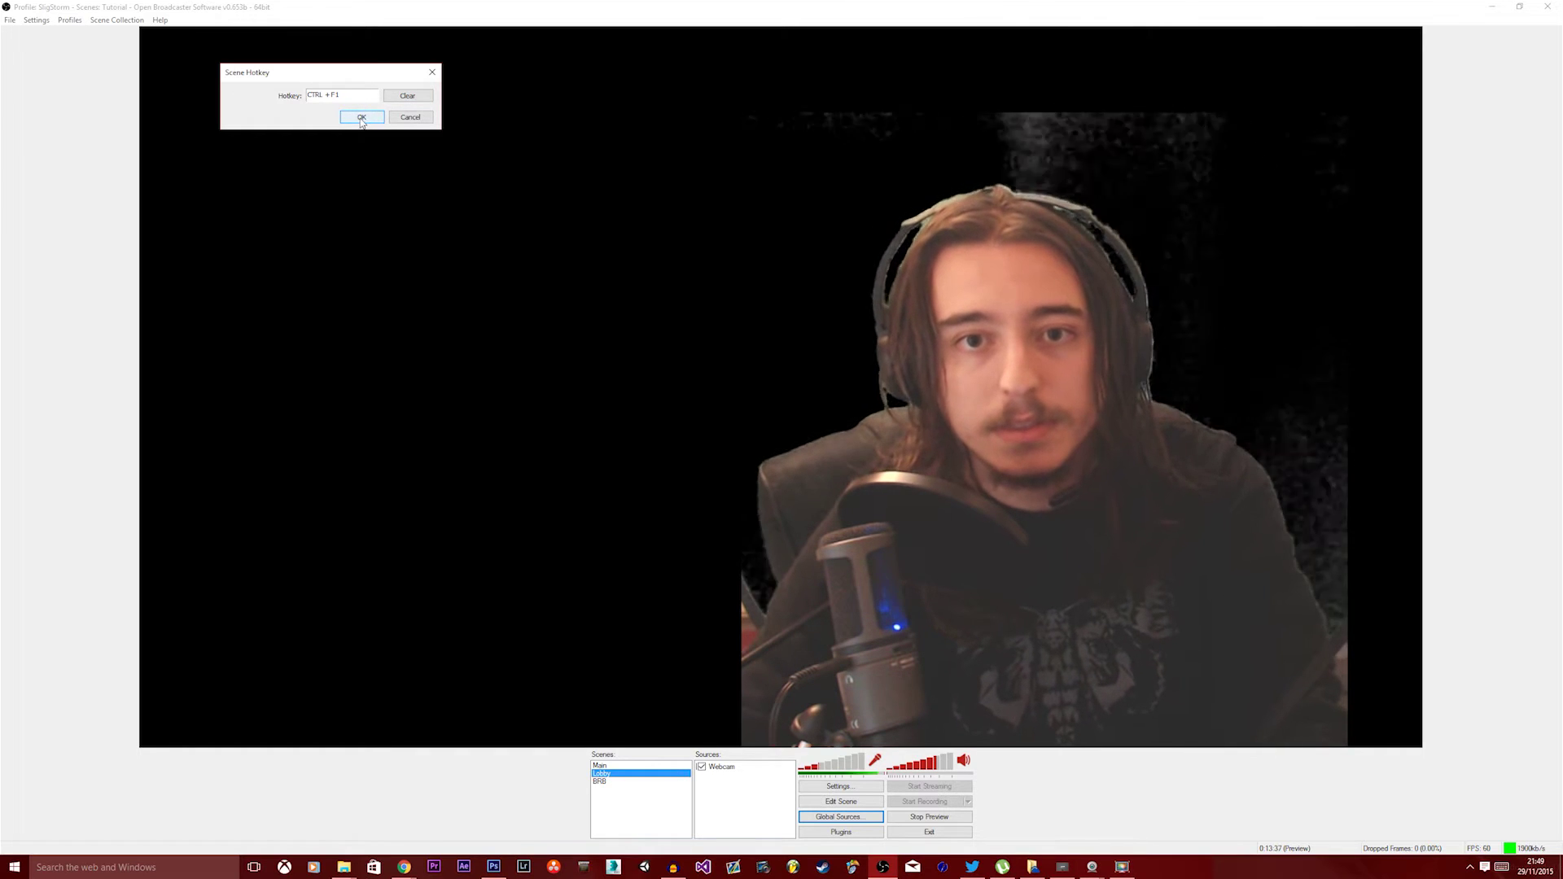
pyautogui.click(362, 118)
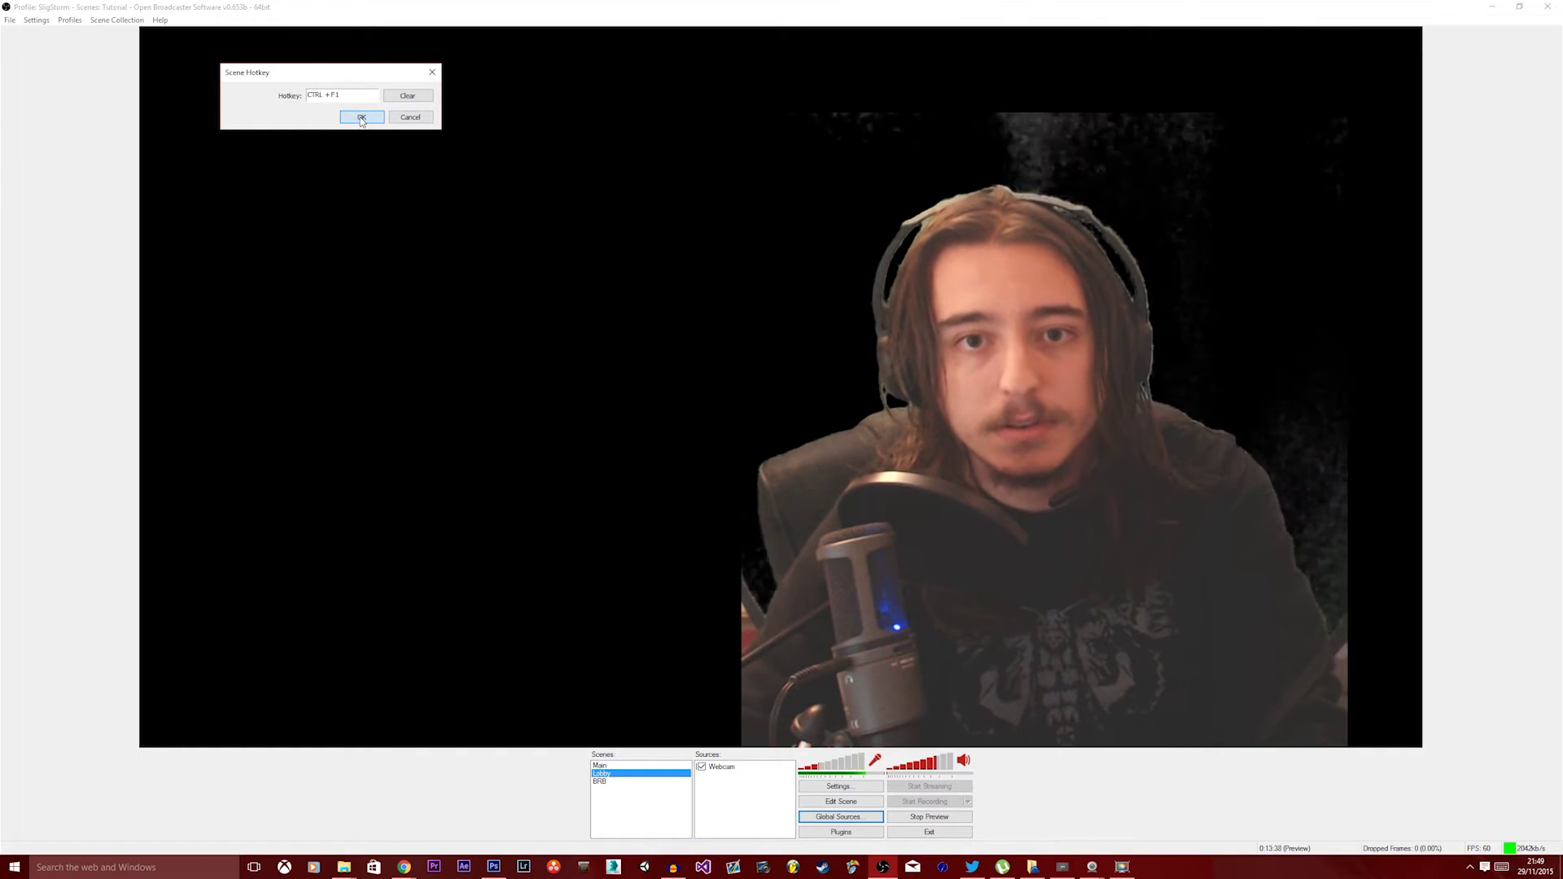
# - Try giving the Main scene CTRL + F1, dismiss the already-in-use error and clear it
pyautogui.click(675, 765)
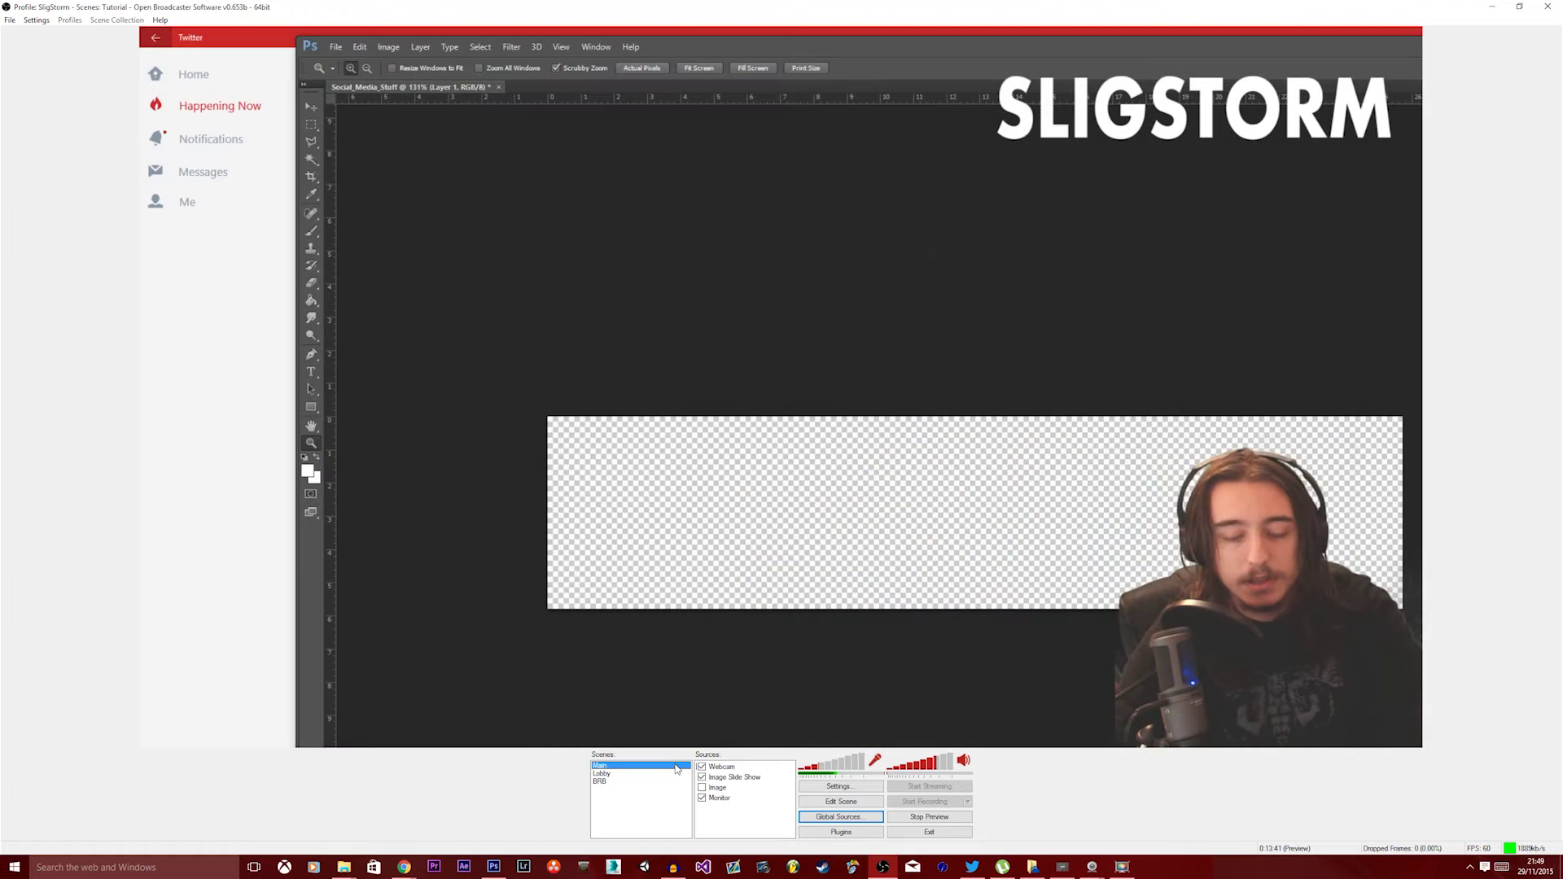
pyautogui.hotkey('ctrl', 'F1')
pyautogui.rightClick(666, 765)
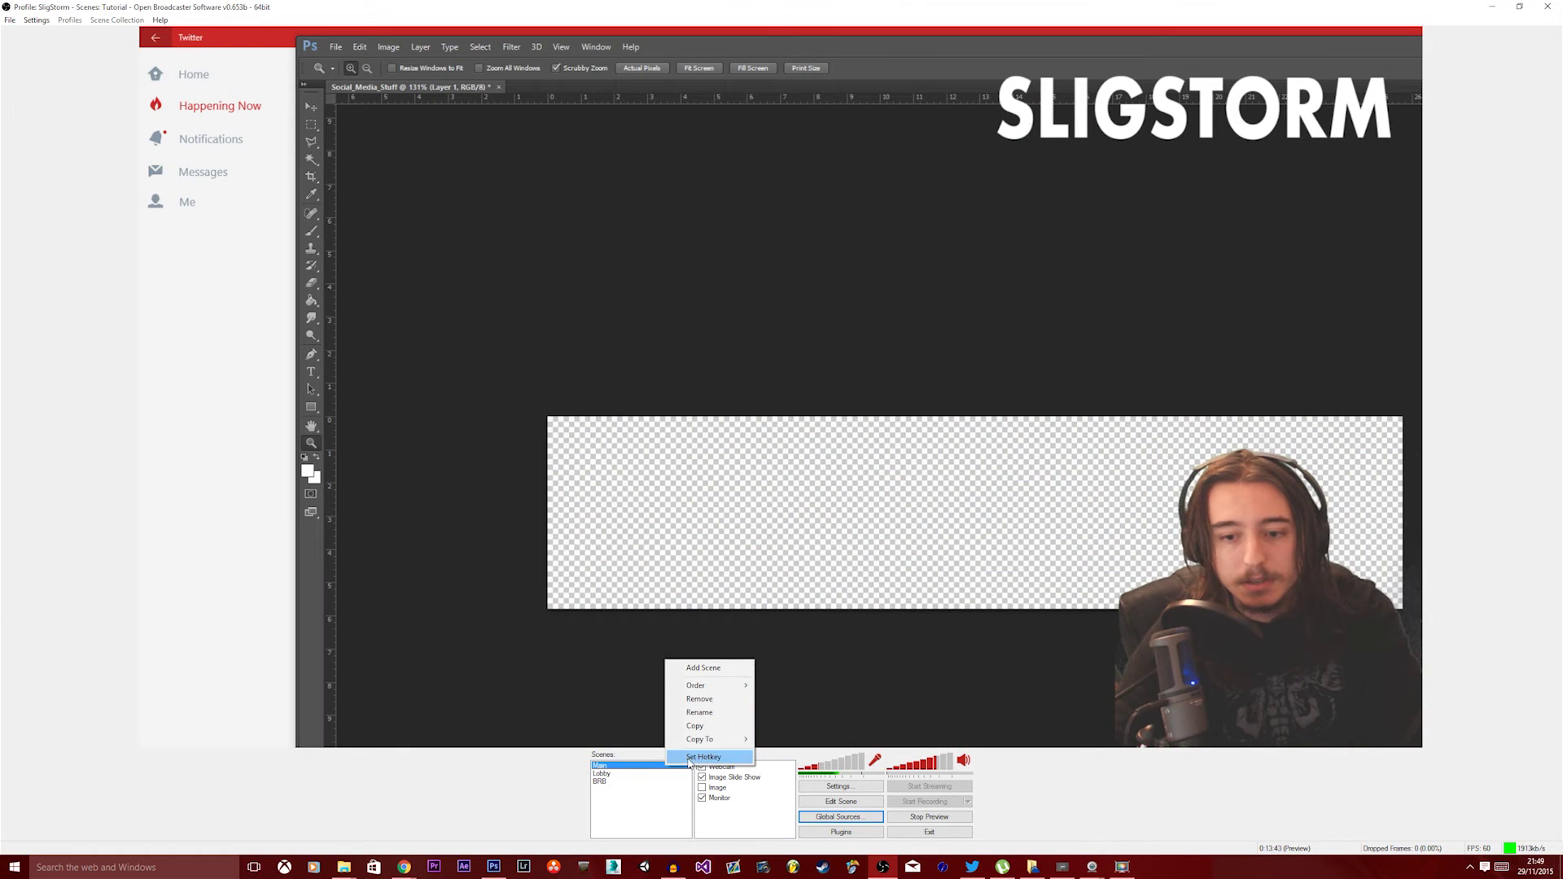
pyautogui.click(700, 754)
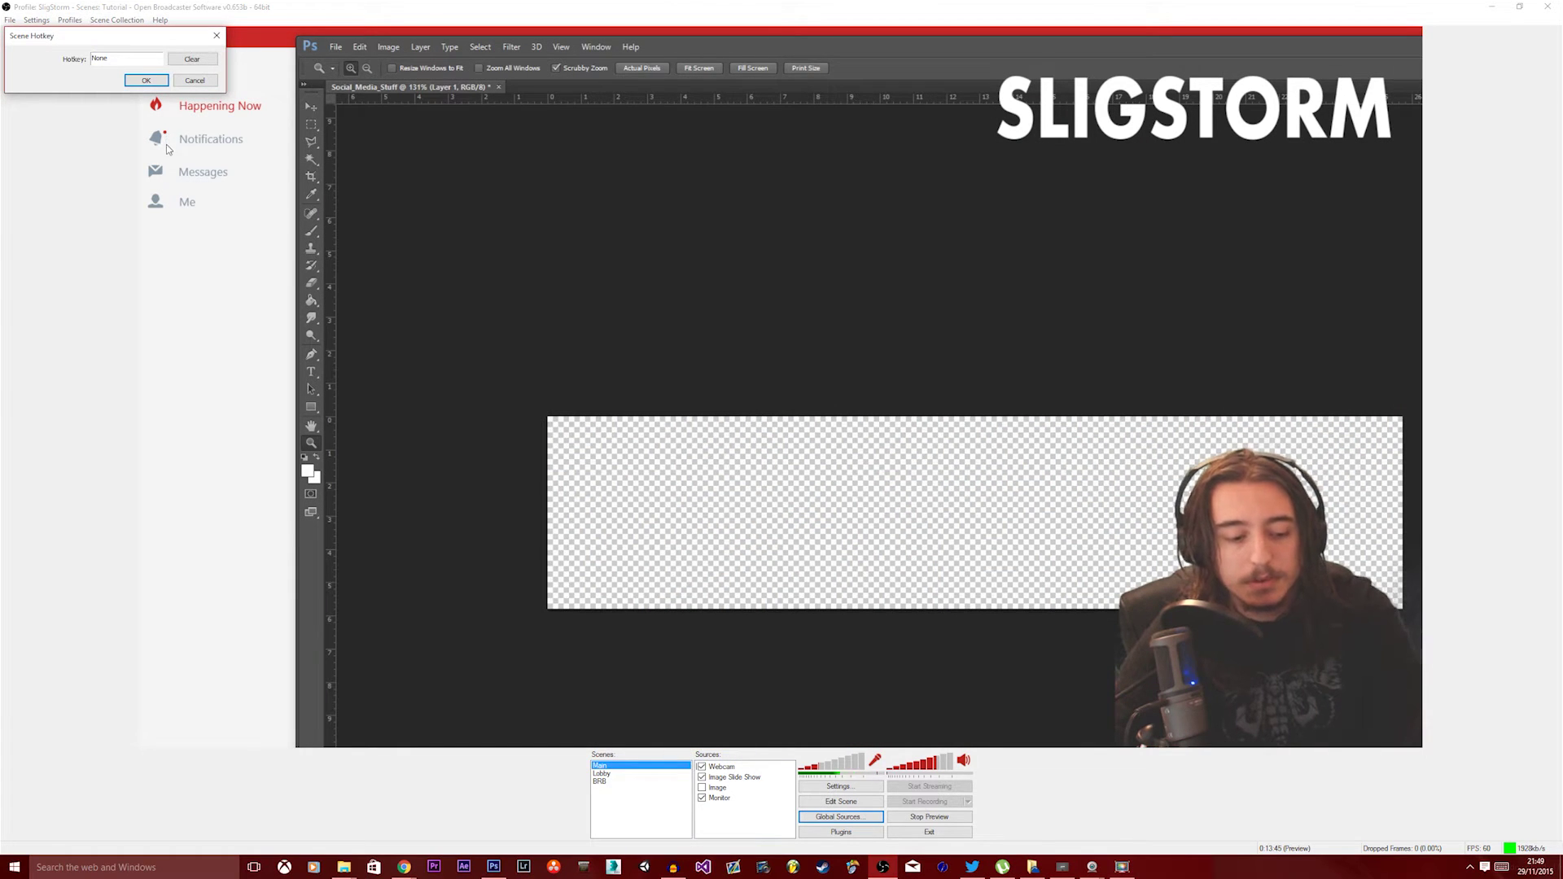
pyautogui.press('ctrl')
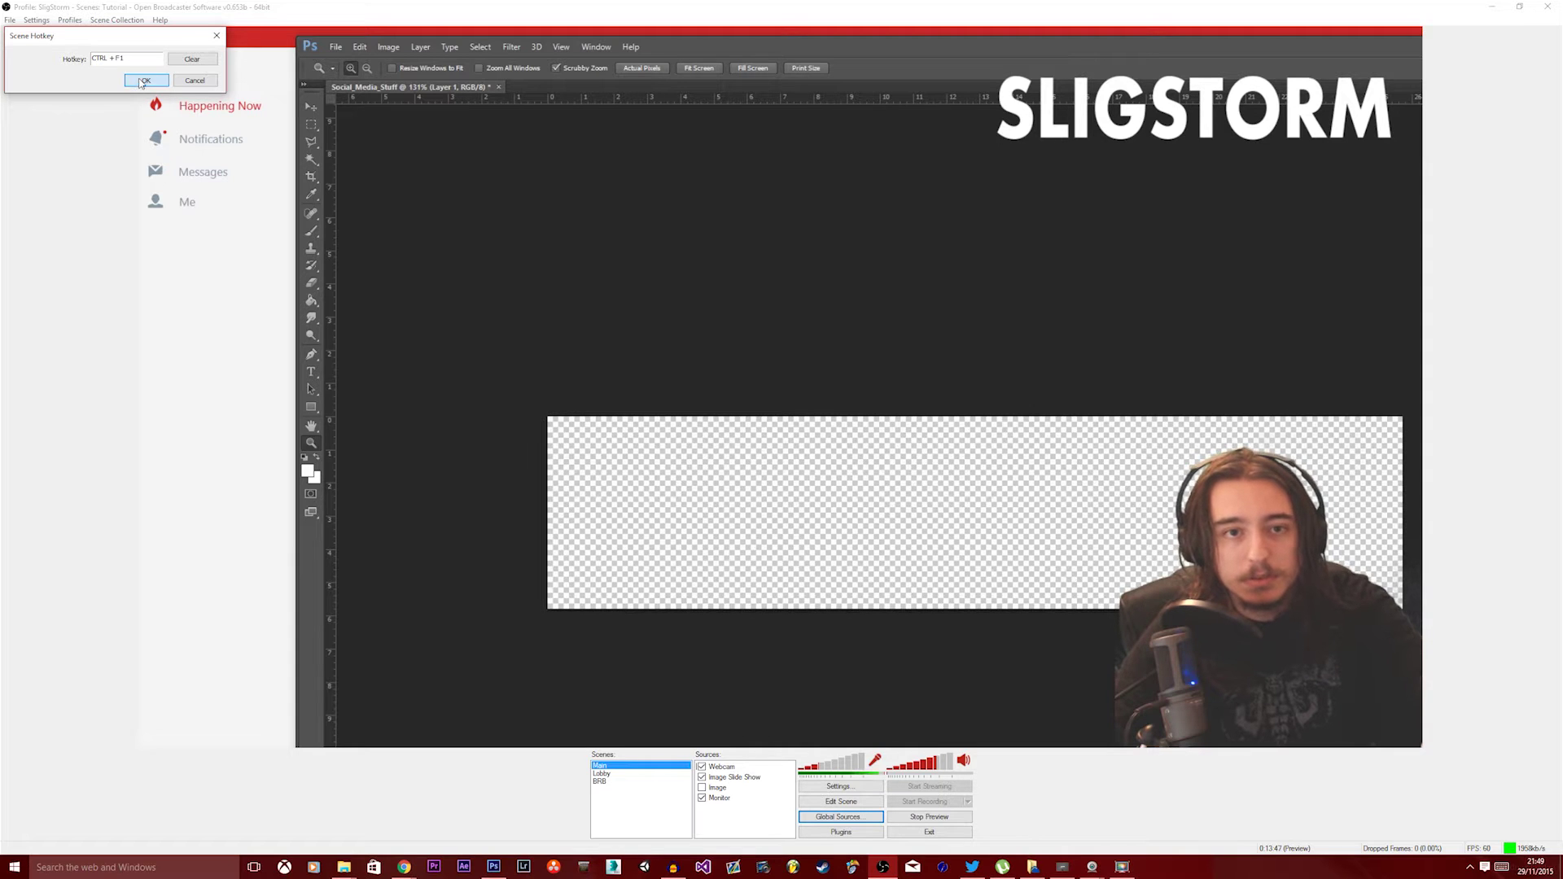
pyautogui.hotkey('ctrl', 'F1')
pyautogui.click(828, 487)
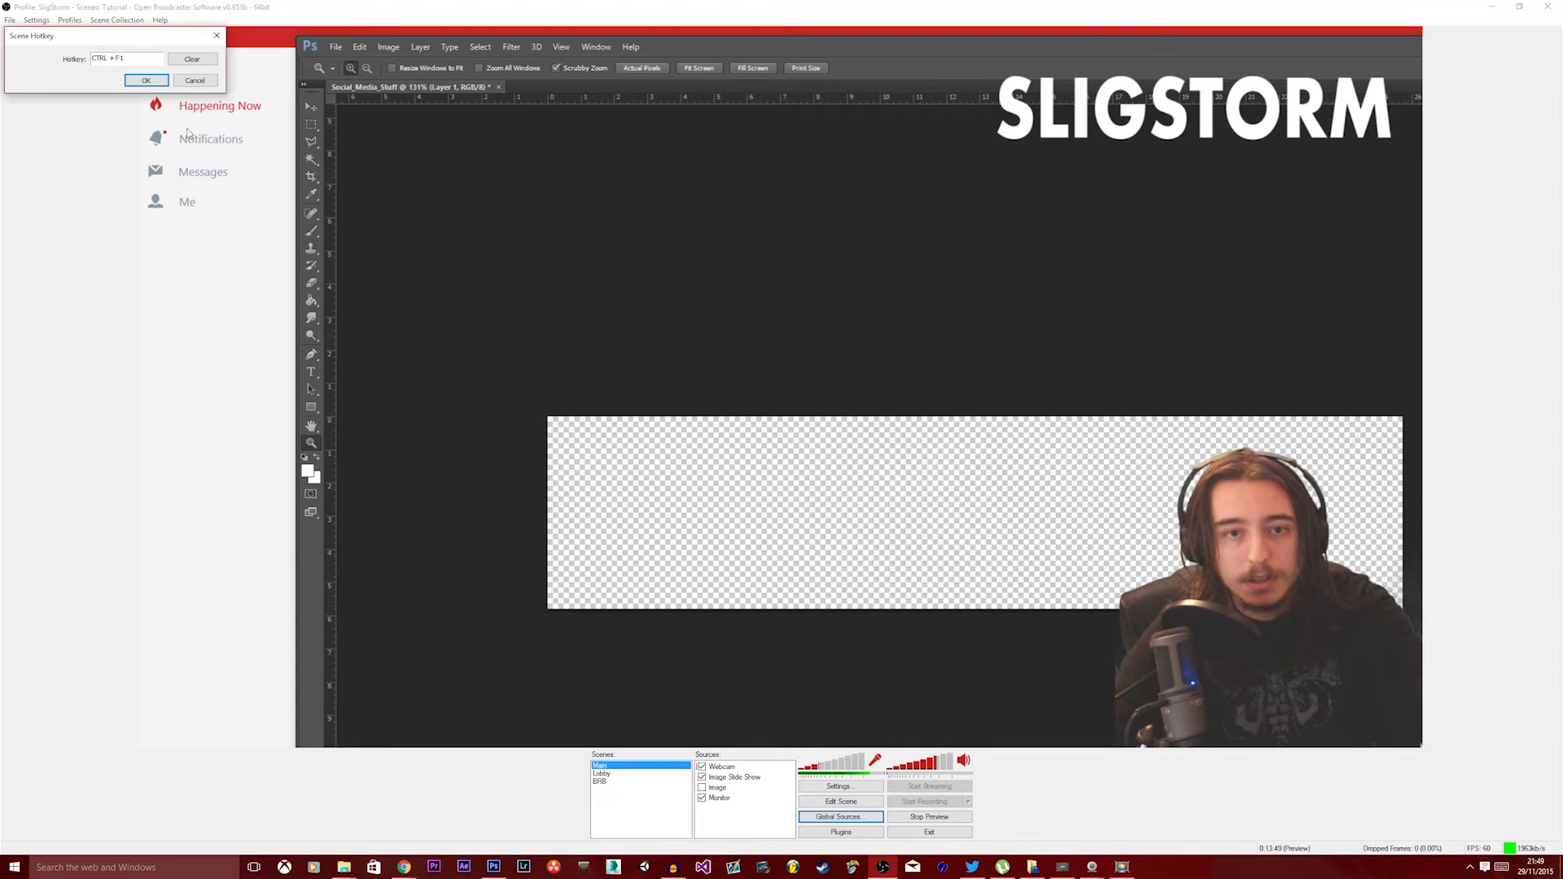
pyautogui.click(192, 59)
pyautogui.click(194, 79)
# - Reassign the hotkeys so Lobby uses CTRL + F2 and Main uses CTRL + F1
pyautogui.rightClick(622, 774)
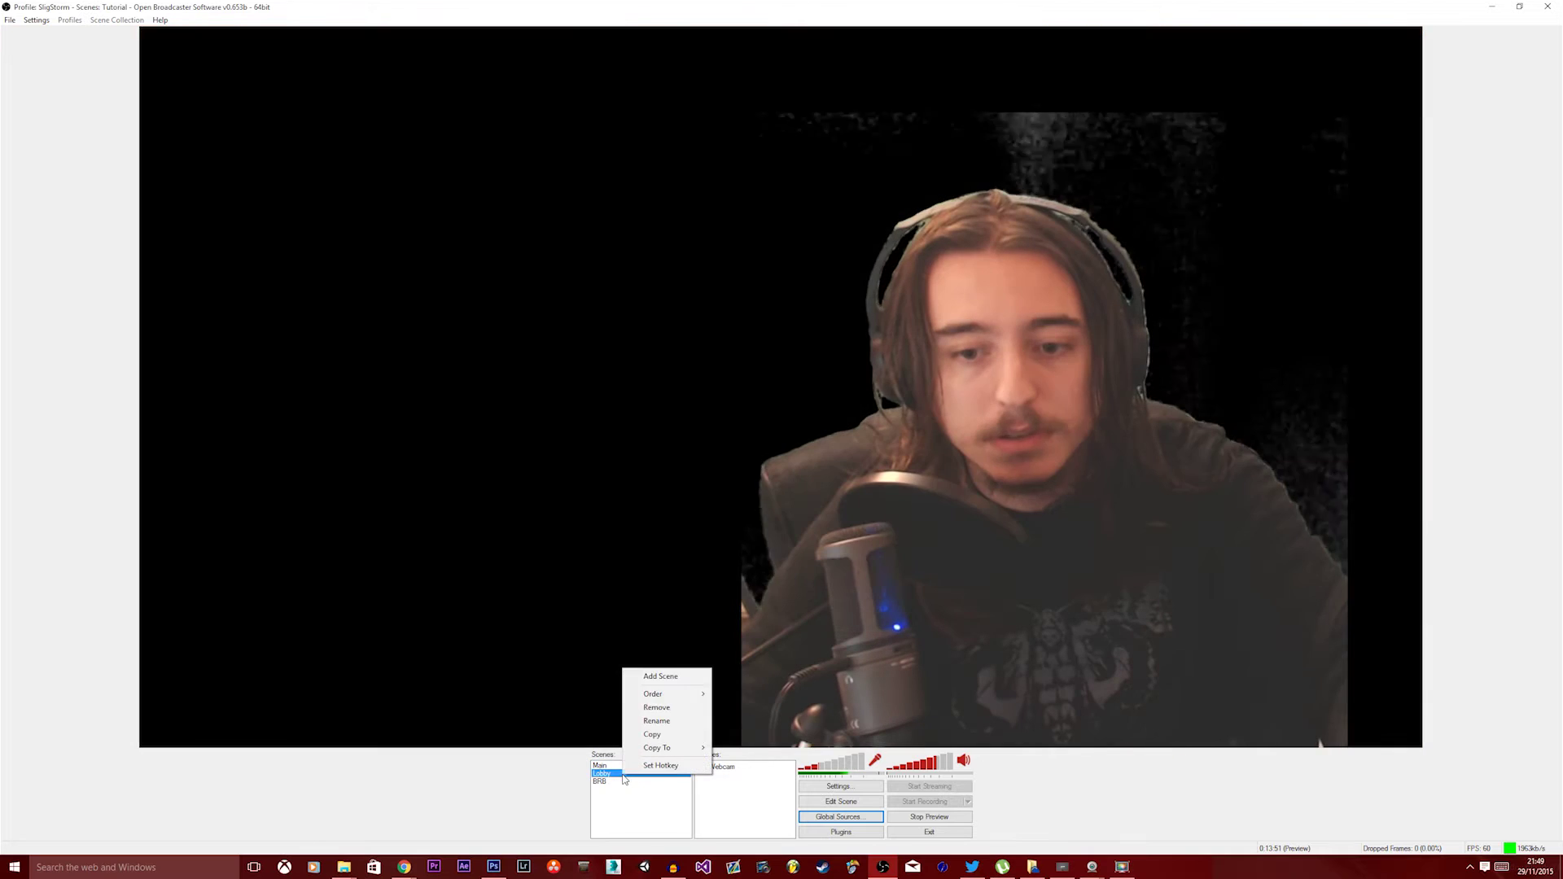
pyautogui.moveTo(648, 698)
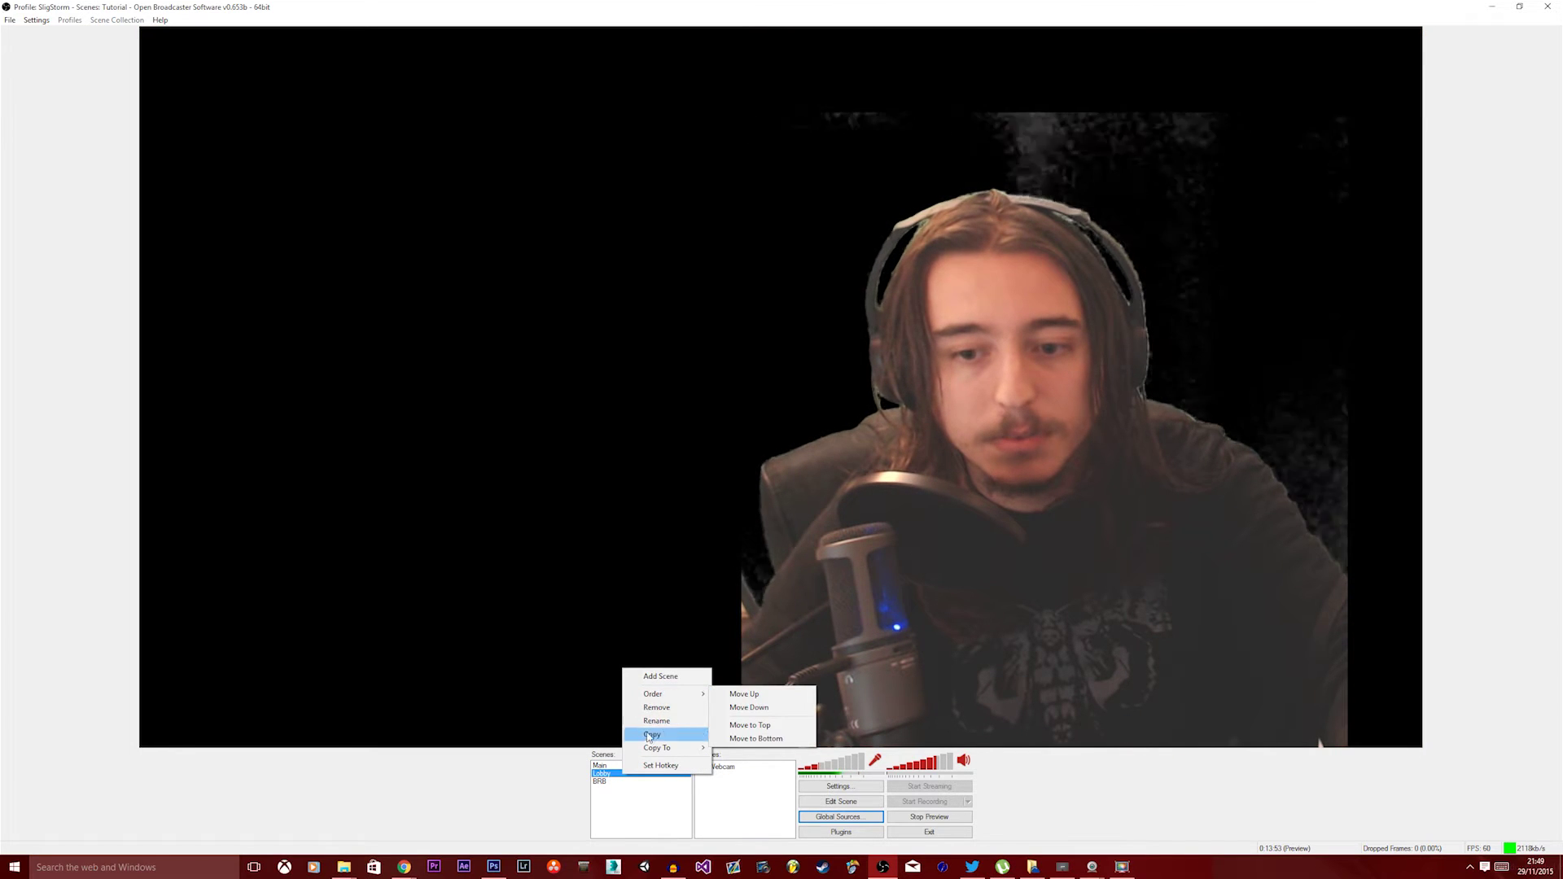
pyautogui.click(655, 765)
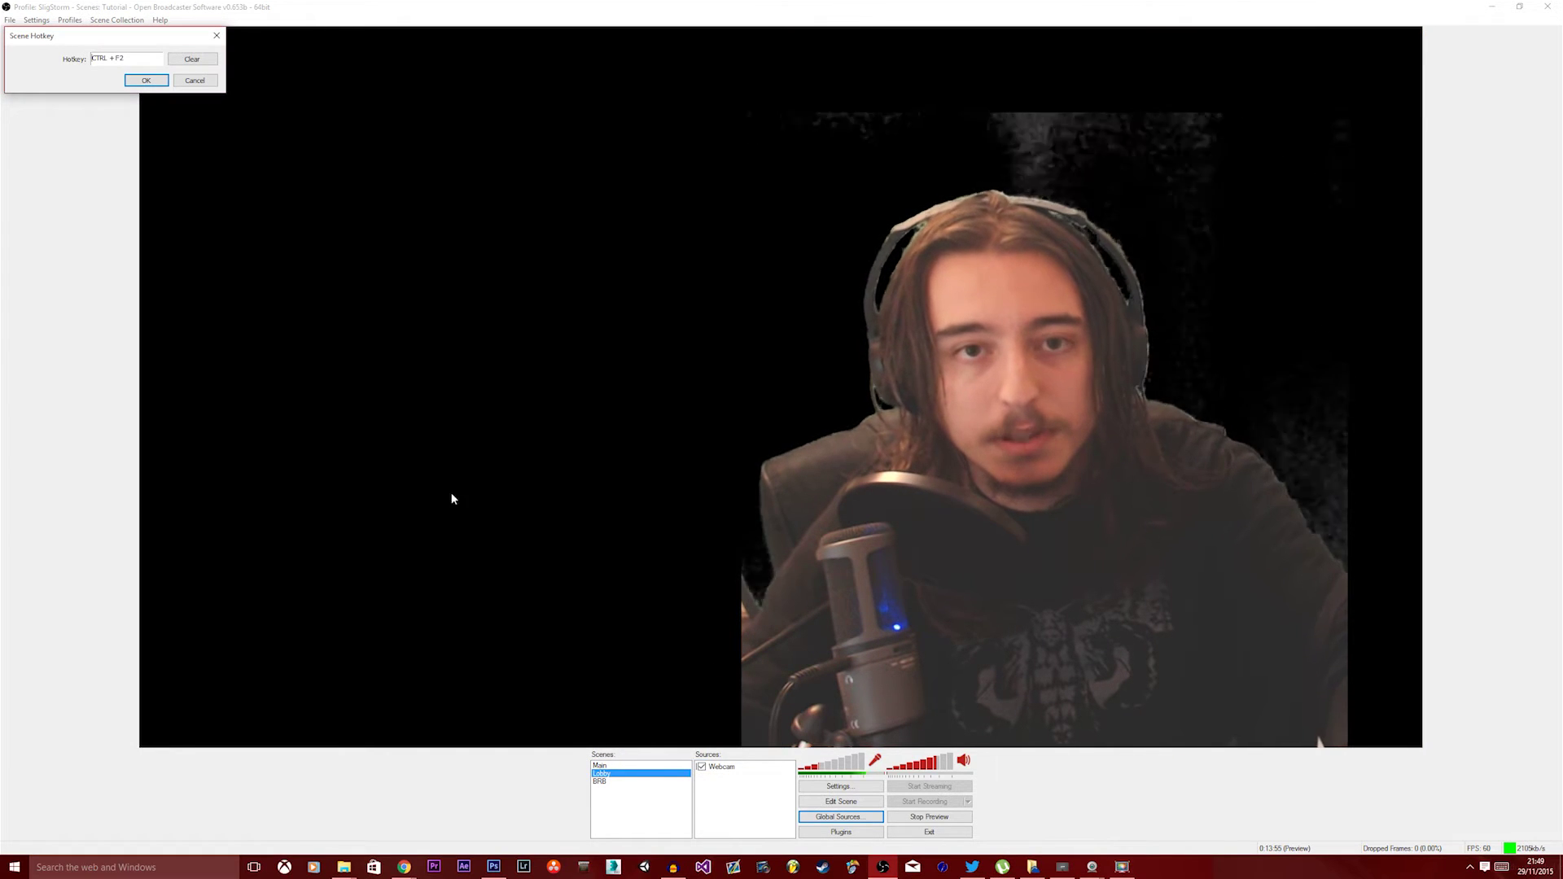
pyautogui.press('Return')
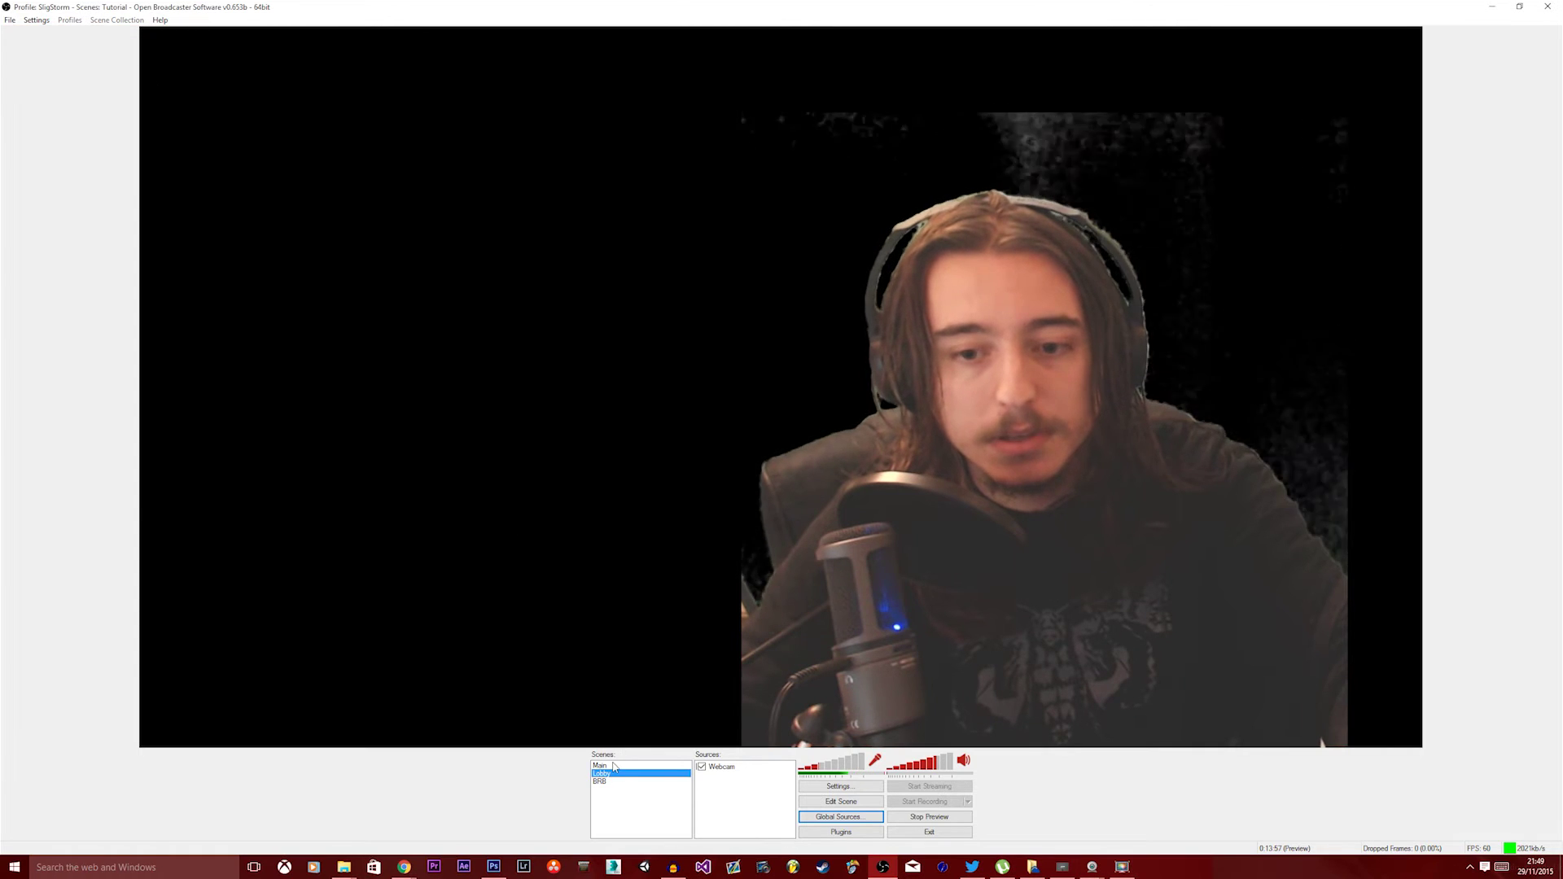
pyautogui.rightClick(612, 765)
pyautogui.click(647, 756)
pyautogui.press('ctrl')
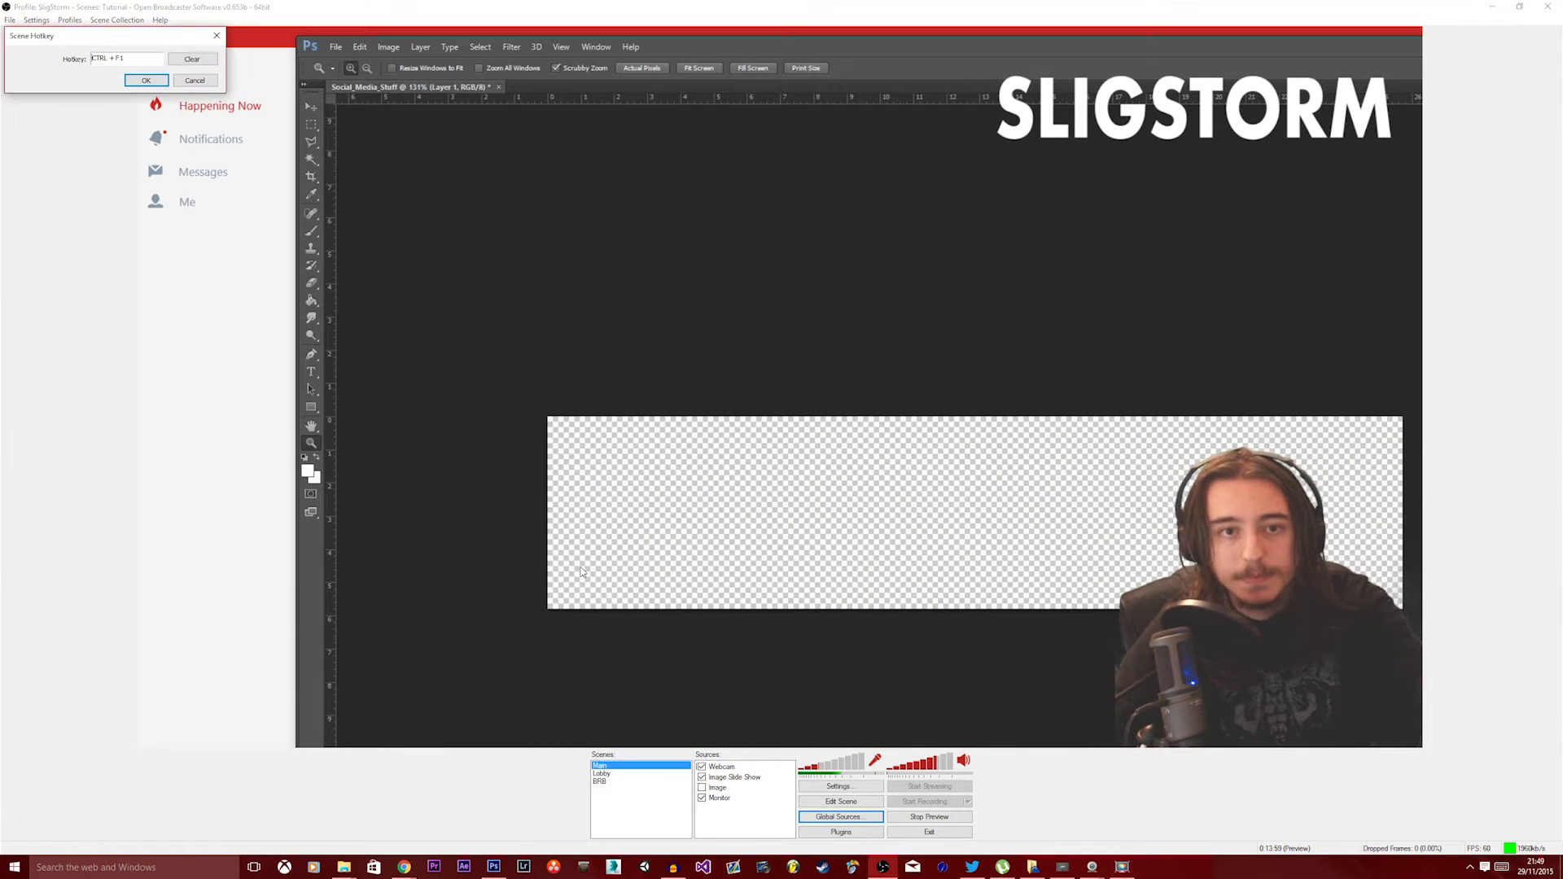
pyautogui.press('Return')
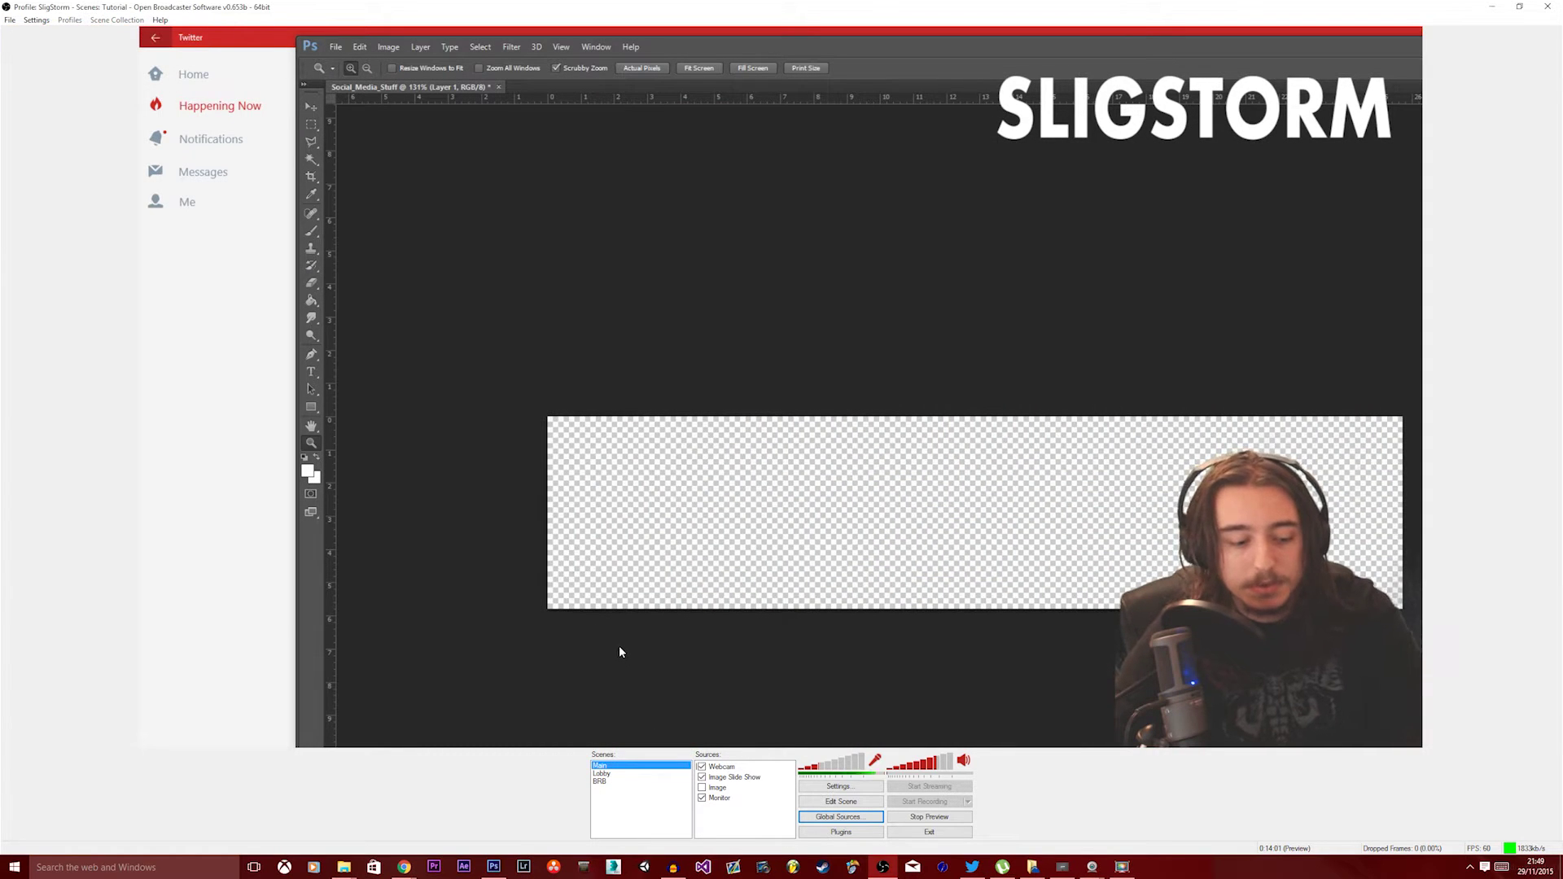
# - Test CTRL + F2 and CTRL + F1 repeatedly to switch between Lobby and Main
pyautogui.hotkey('ctrl', 'F2')
pyautogui.hotkey('ctrl', 'F1')
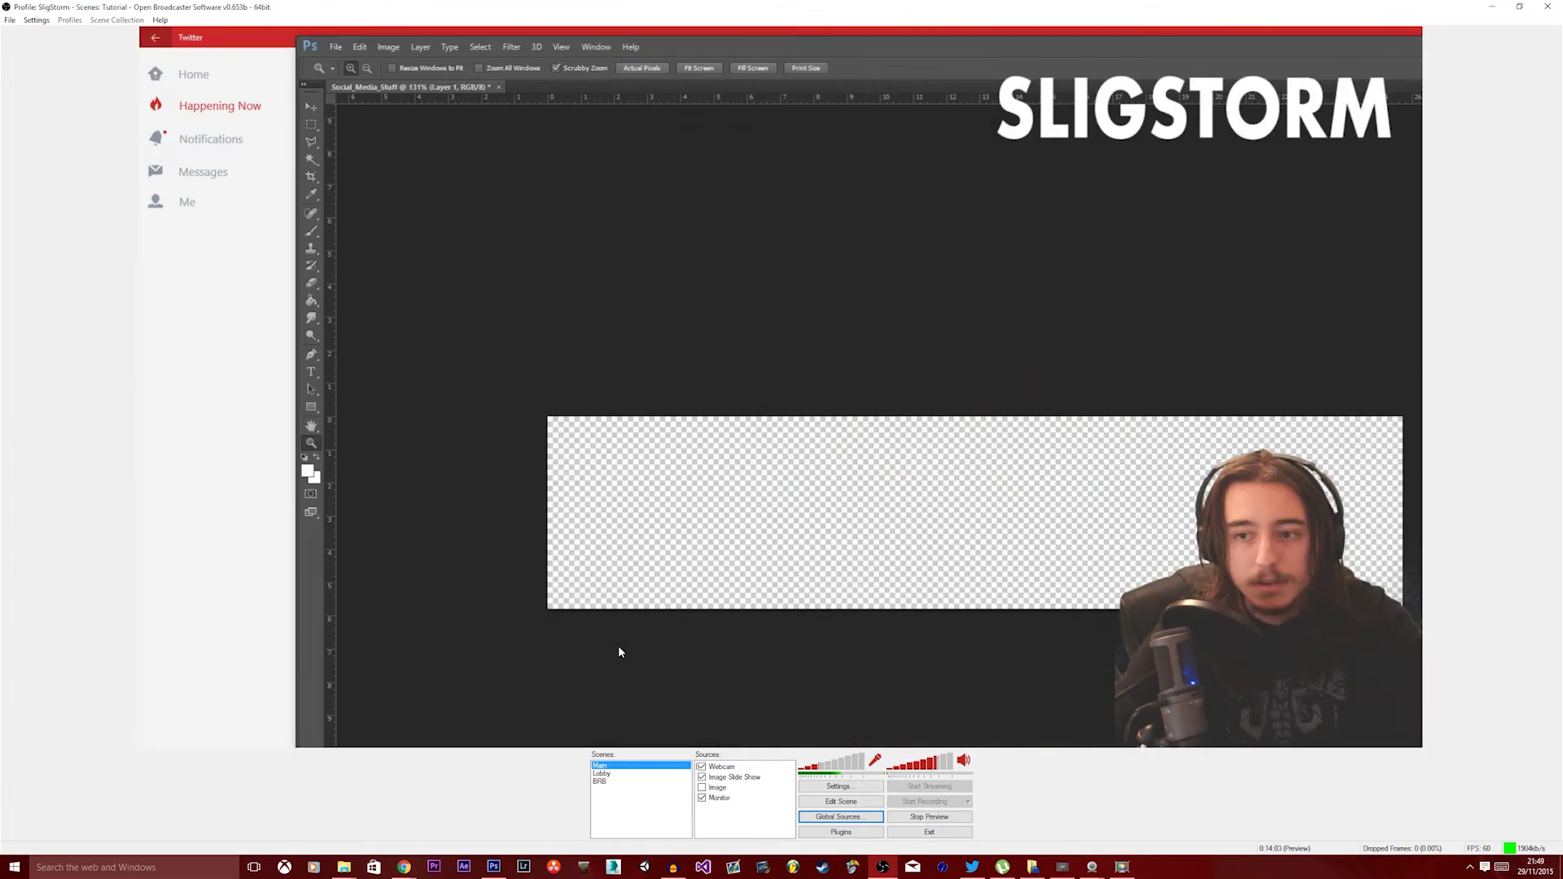
pyautogui.hotkey('ctrl', 'F2')
pyautogui.hotkey('ctrl', 'F1')
pyautogui.hotkey('ctrl', 'F2')
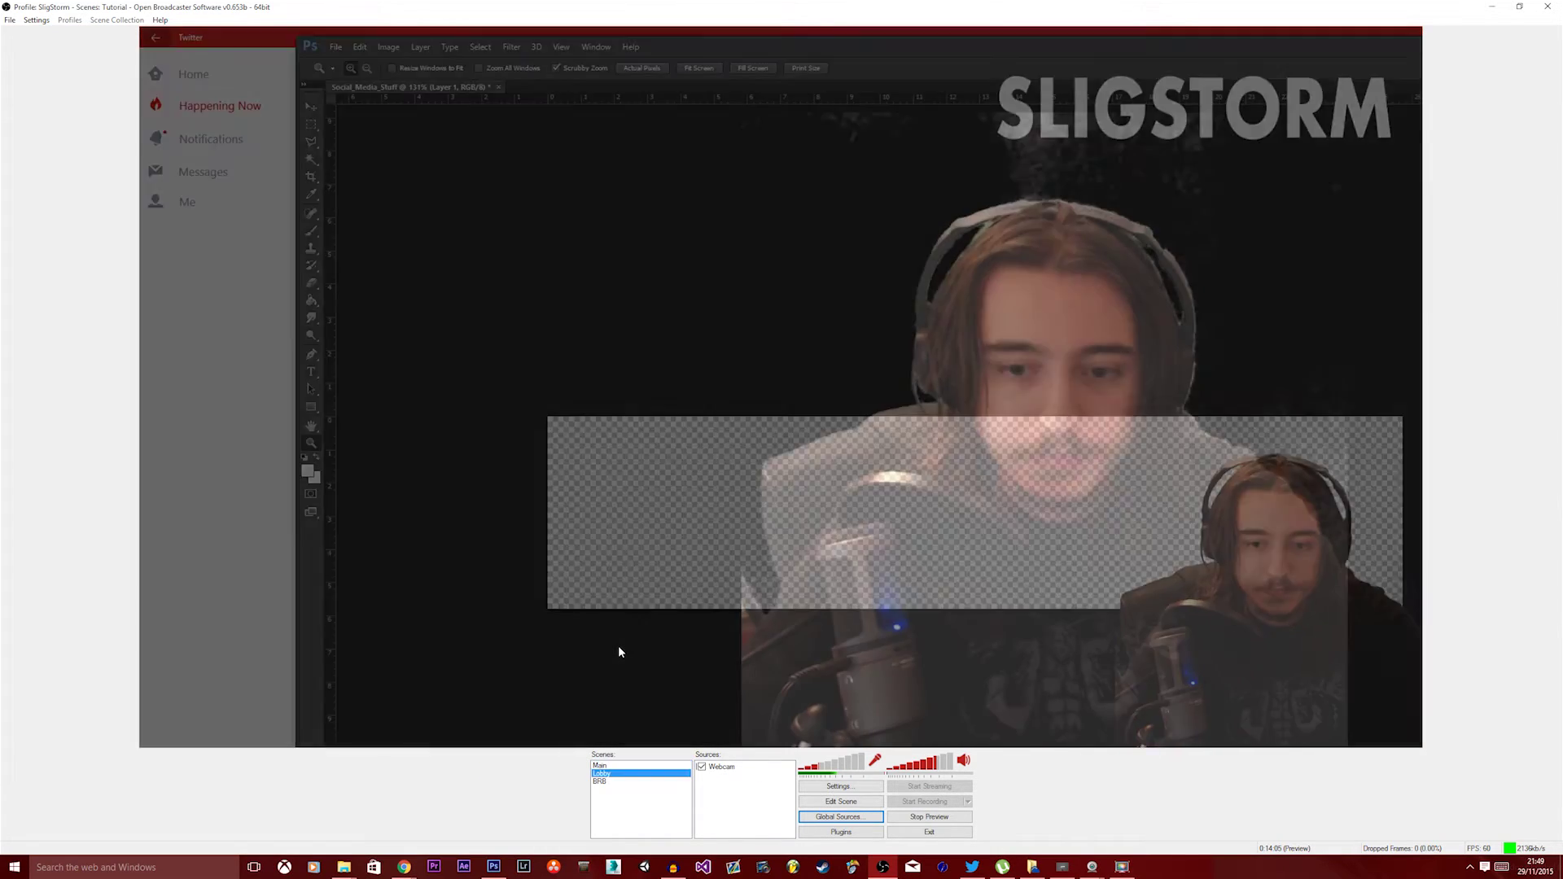
pyautogui.hotkey('ctrl', 'F1')
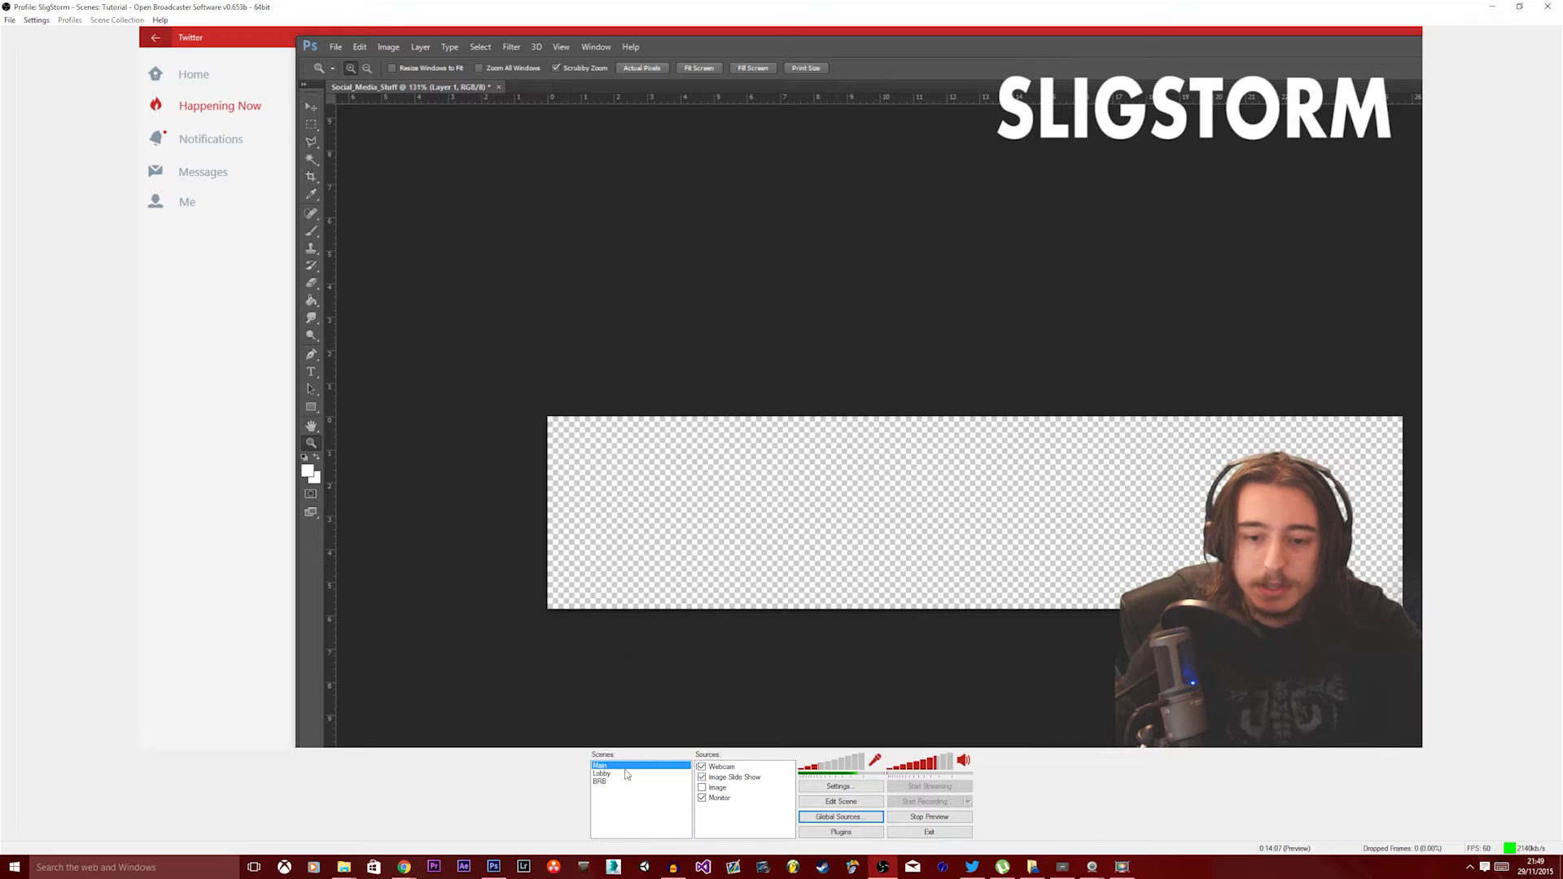
pyautogui.rightClick(631, 781)
# - Assign CTRL + F3 as the BRB scene's hotkey
pyautogui.click(643, 770)
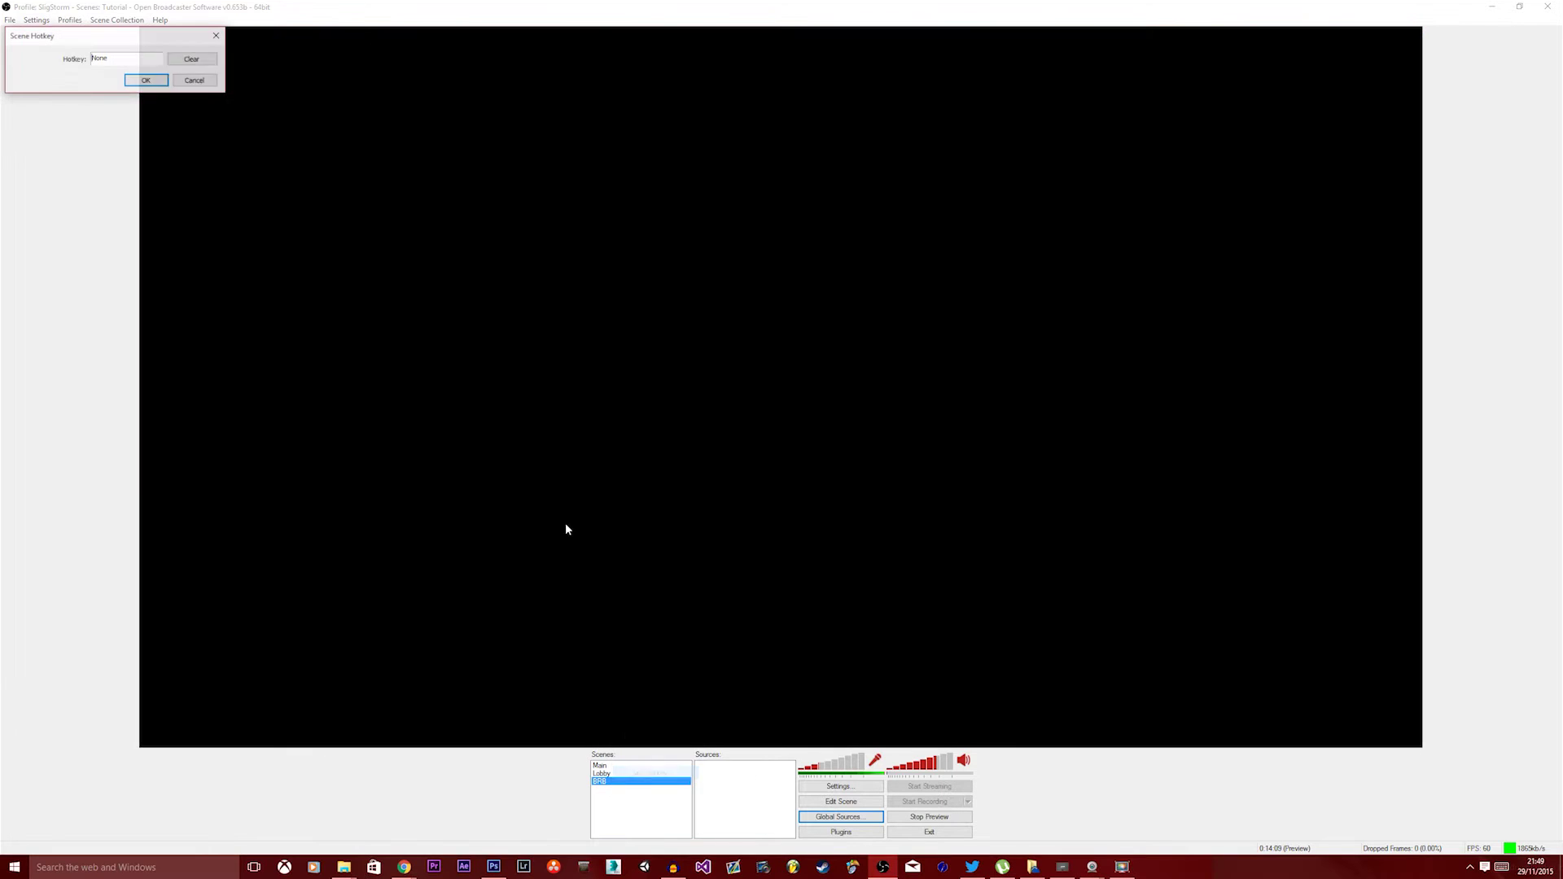
pyautogui.press('BackSpace')
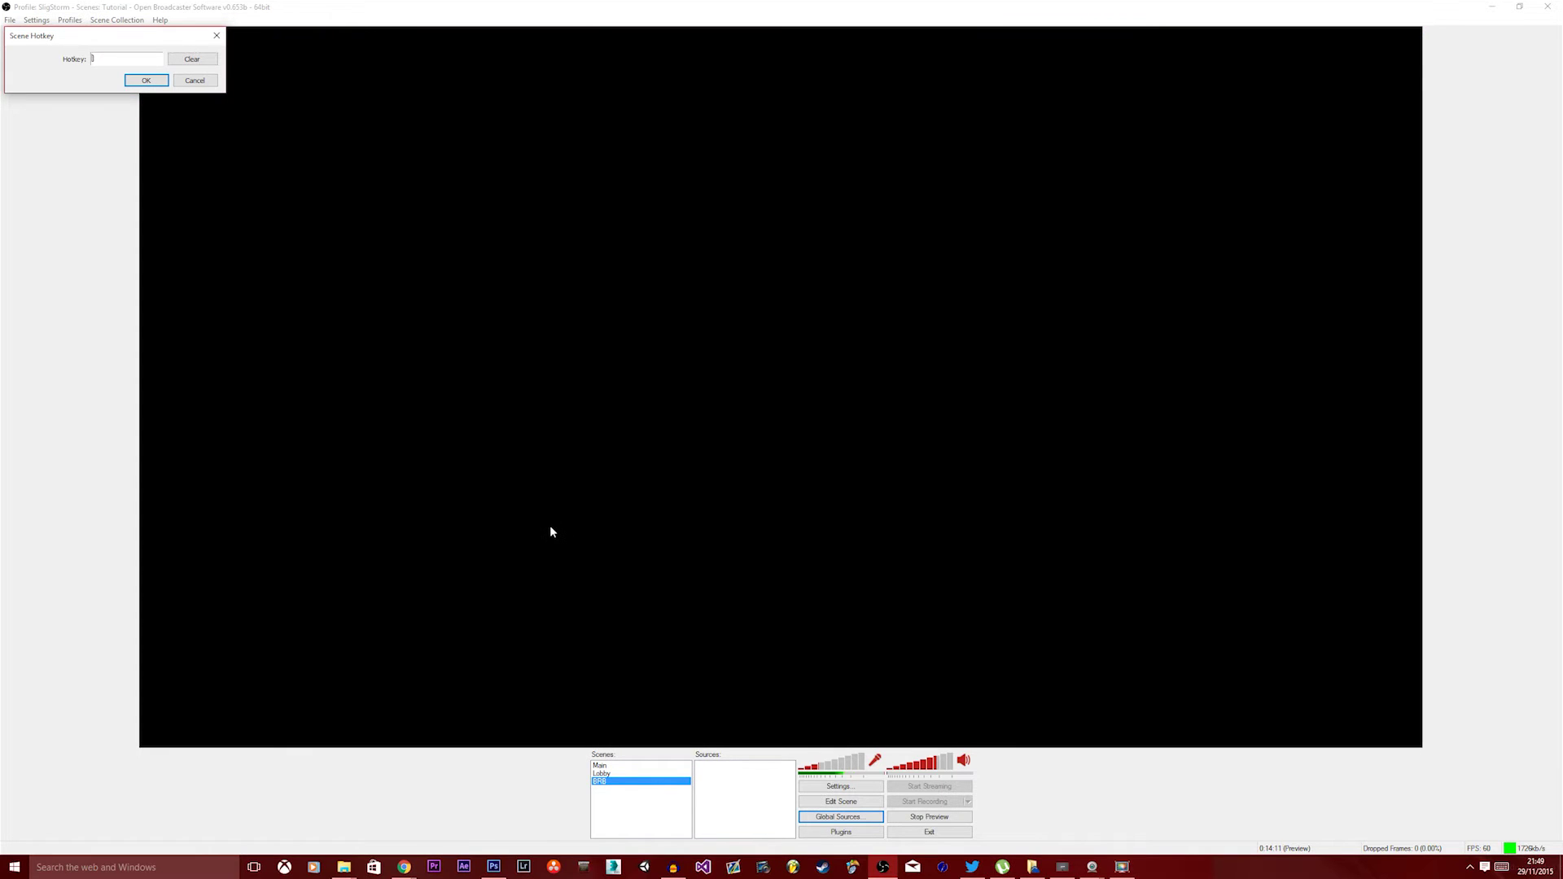
pyautogui.press('BackSpace')
pyautogui.press('Return')
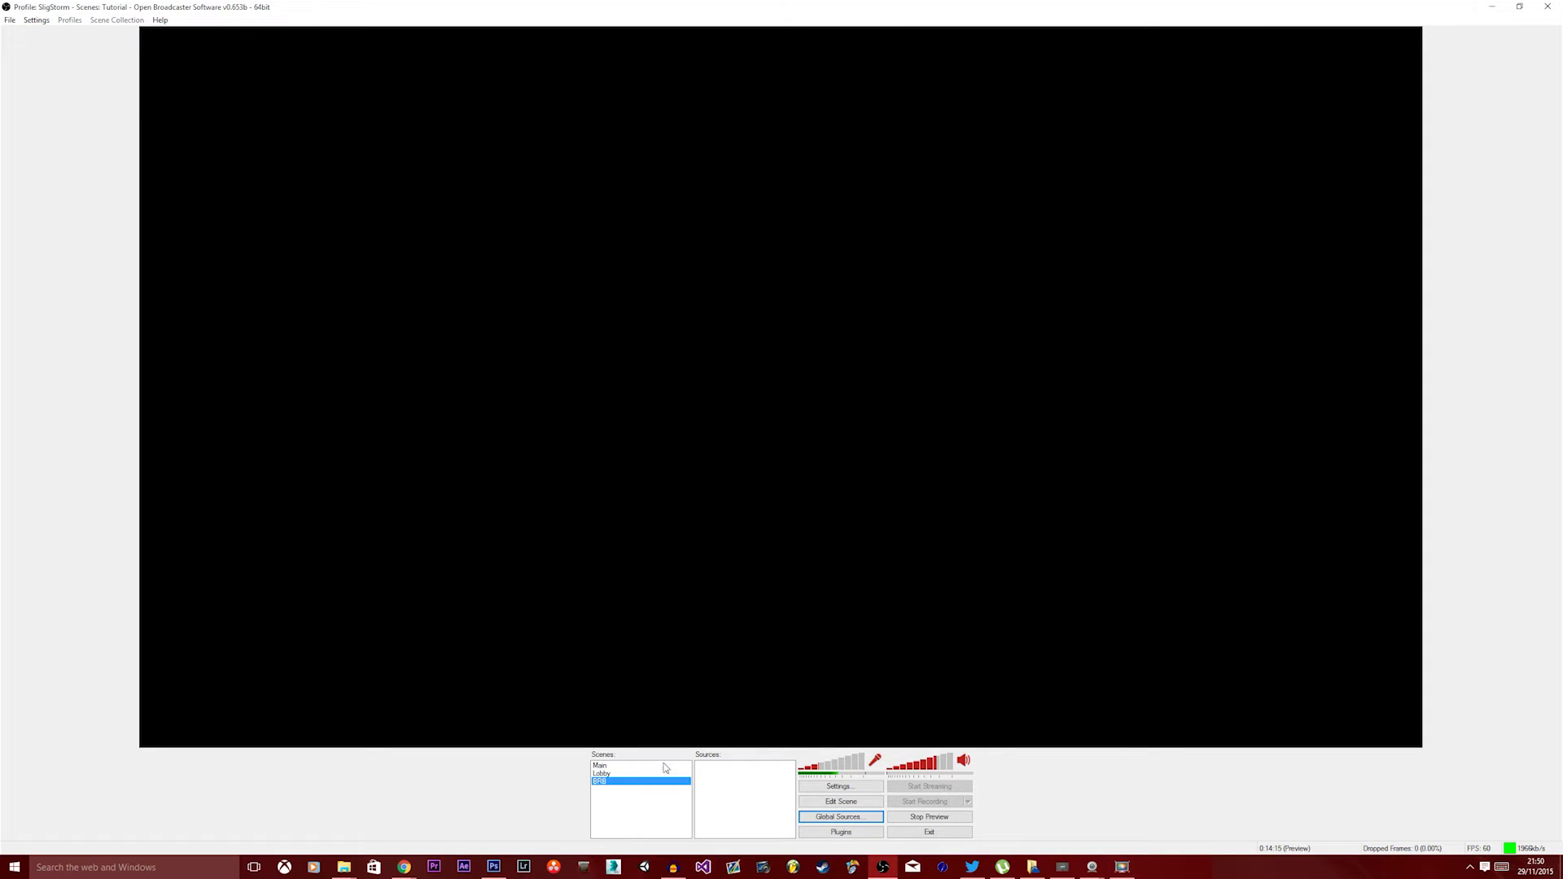
# - Add a new Text source named BRB_Text to the BRB scene
pyautogui.rightClick(739, 791)
pyautogui.moveTo(779, 800)
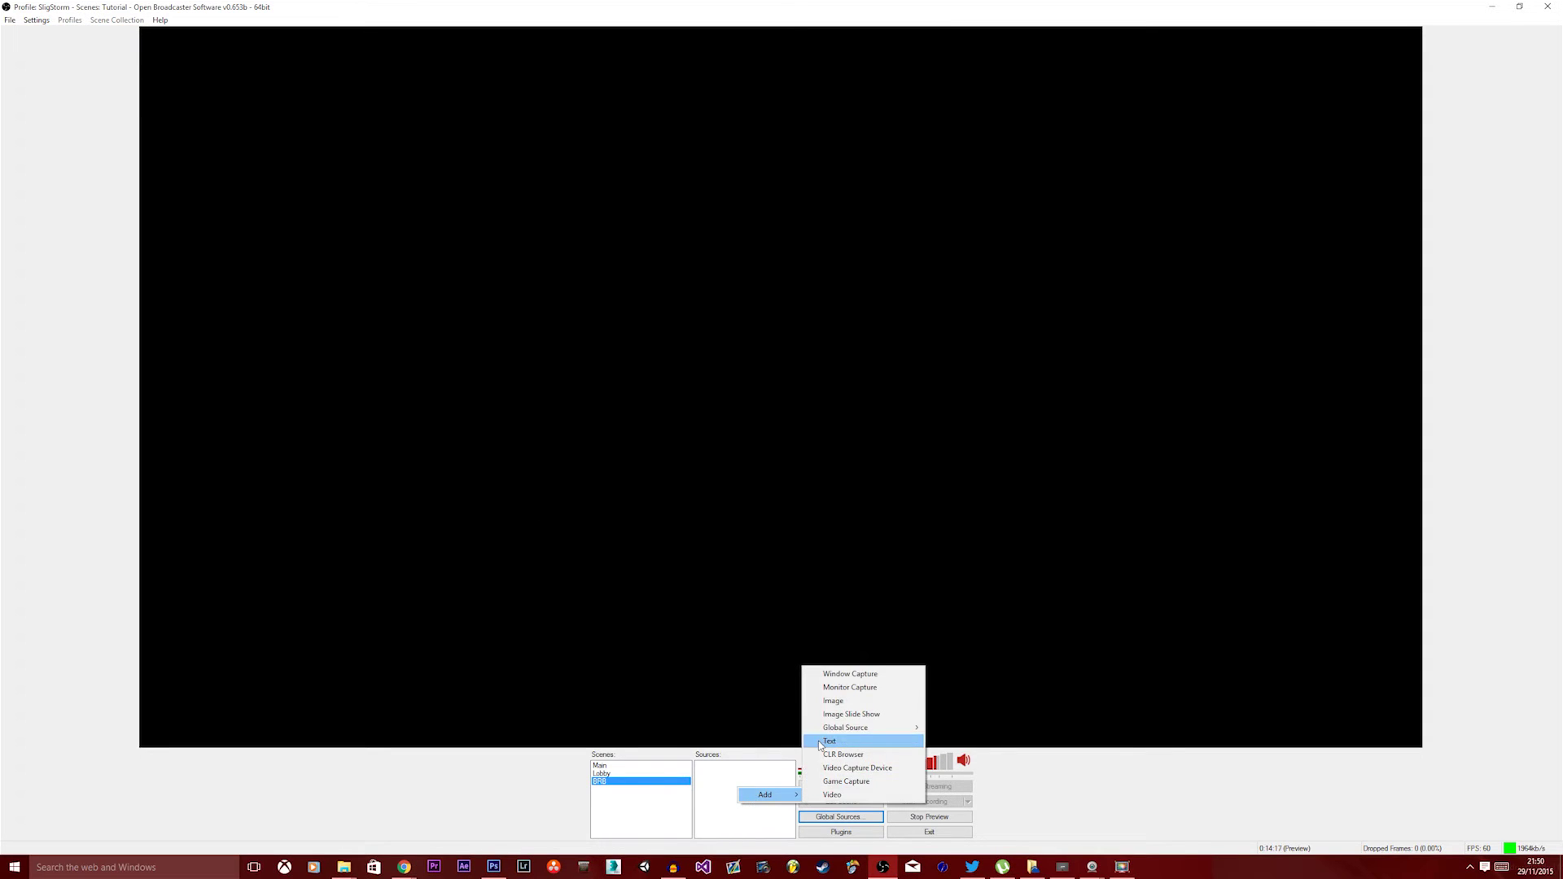
pyautogui.click(828, 743)
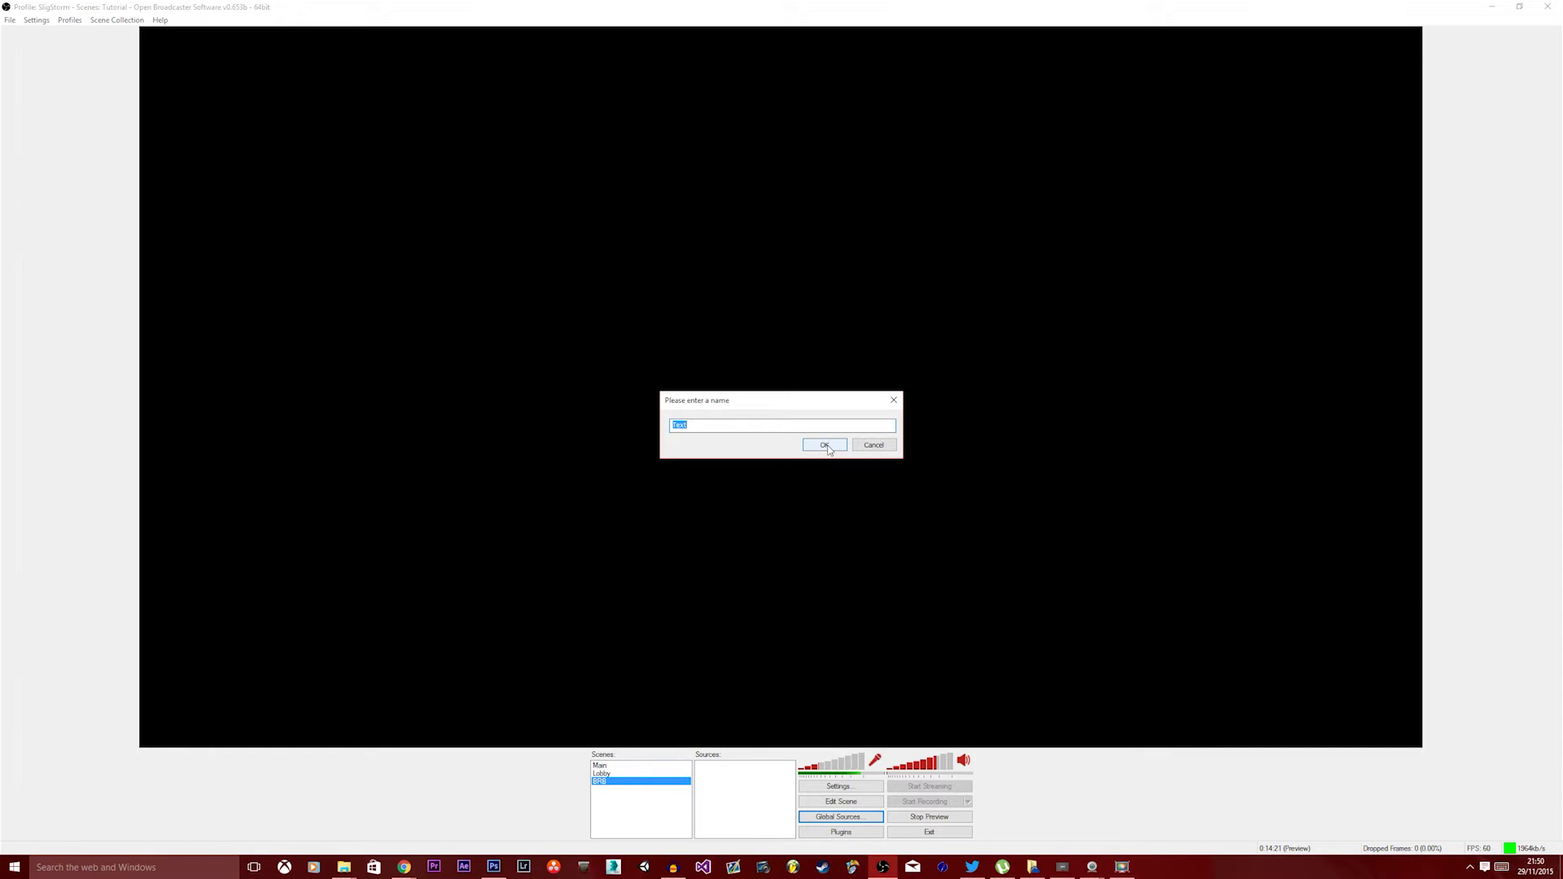
pyautogui.write('BRB')
pyautogui.write(' Te')
pyautogui.click(823, 445)
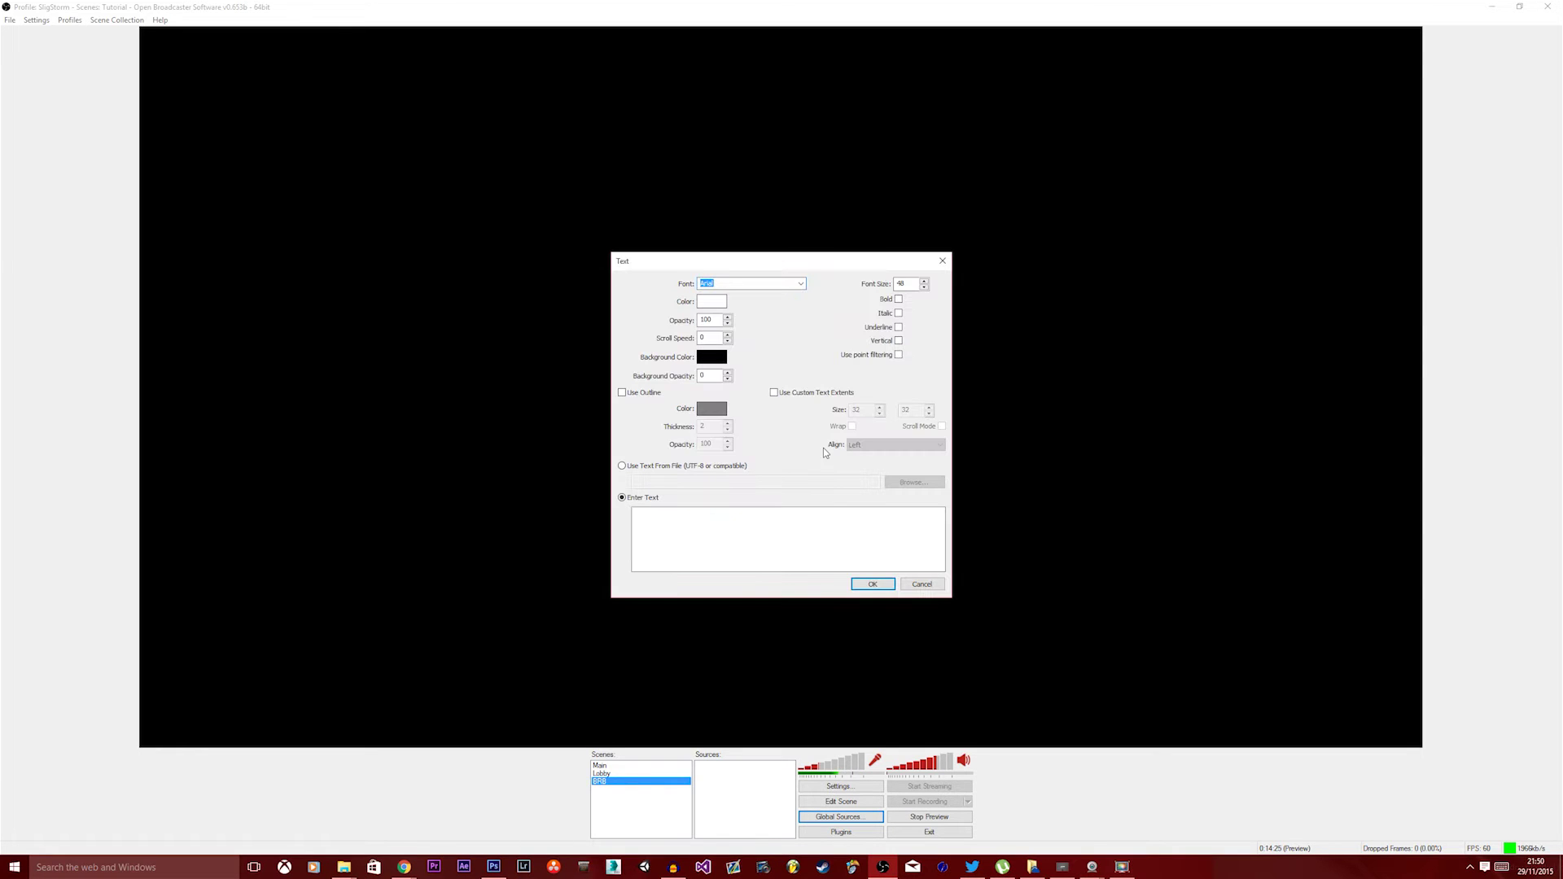
# - Set BRB_Text to white Impact lettering reading BRB and add it to the scene
pyautogui.moveTo(770, 265); pyautogui.dragTo(890, 168)
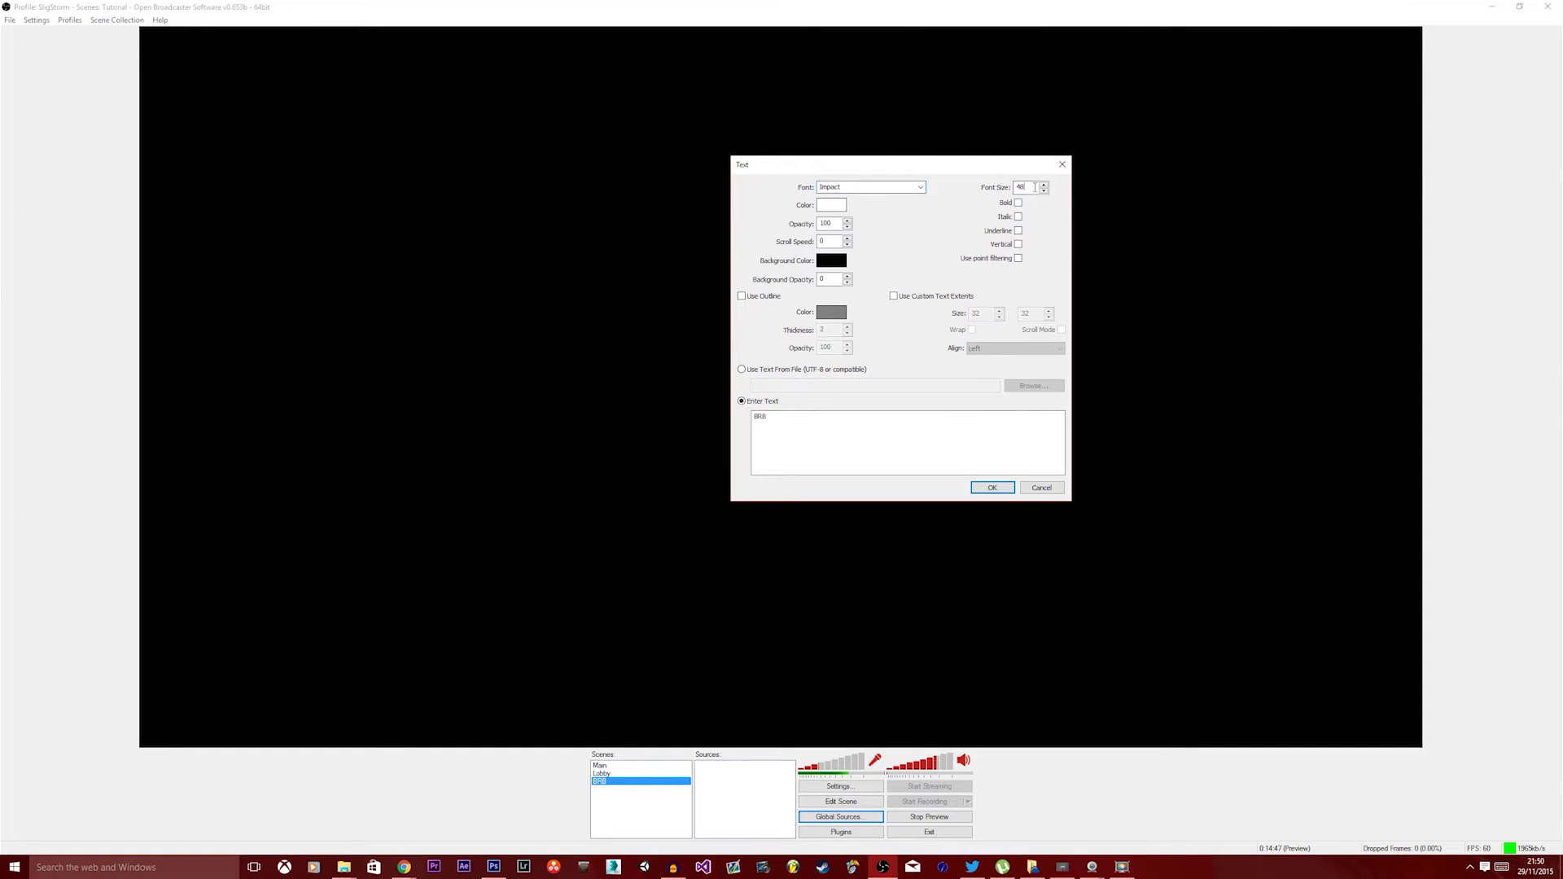
pyautogui.click(904, 186)
pyautogui.scroll(-5, 901, 185)
pyautogui.scroll(5, 901, 185)
pyautogui.click(920, 187)
pyautogui.press('Tab')
pyautogui.moveTo(993, 166); pyautogui.dragTo(1289, 164)
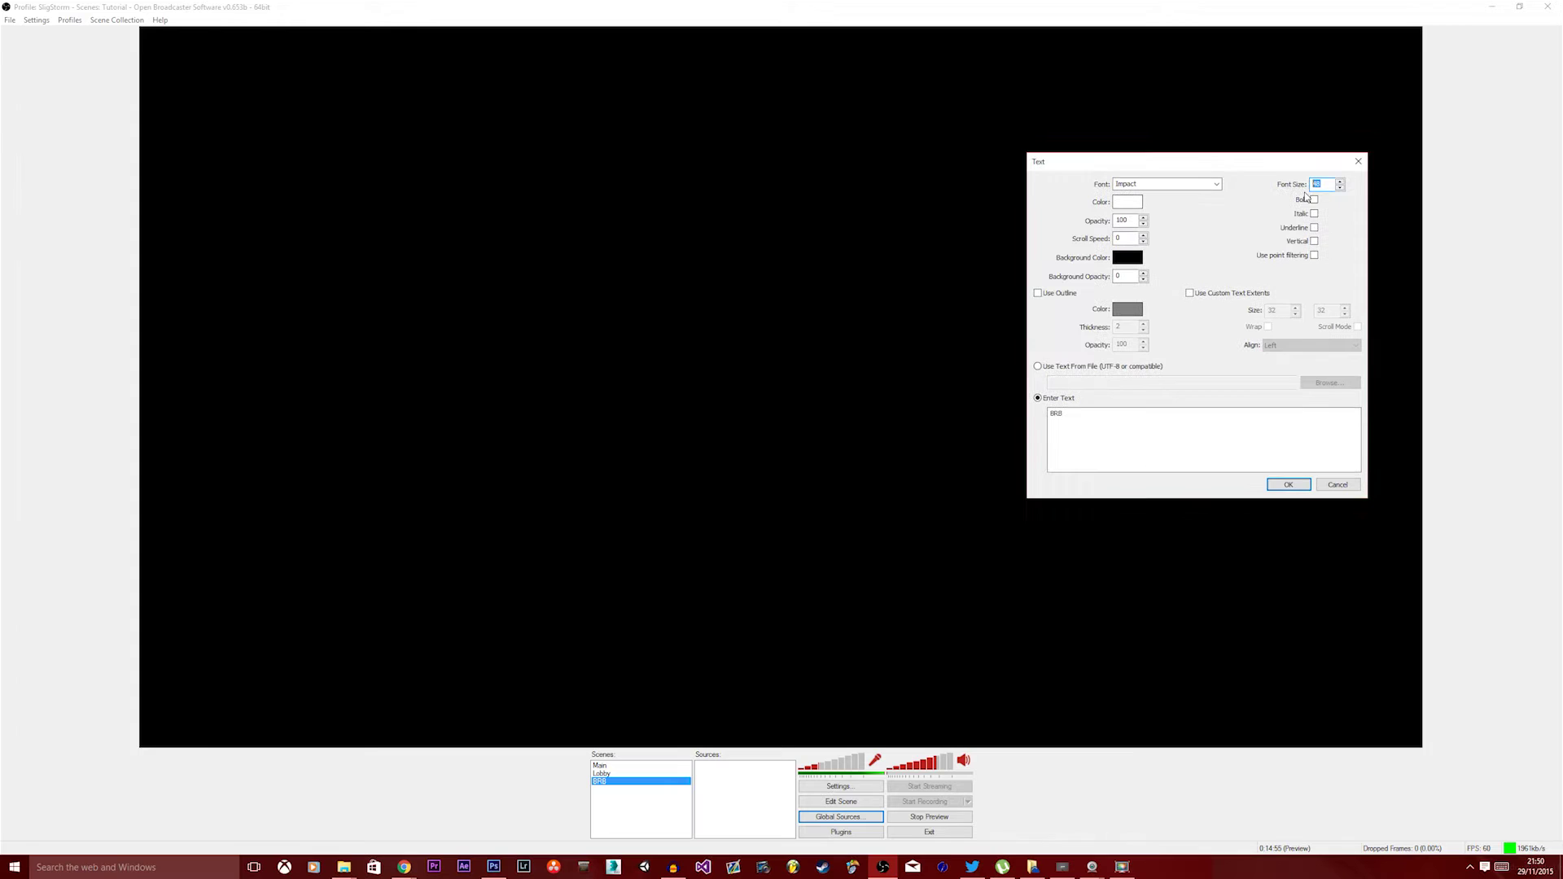
pyautogui.click(1282, 486)
# - In Edit Scene, enlarge the BRB text and move it toward the preview centre
pyautogui.click(841, 801)
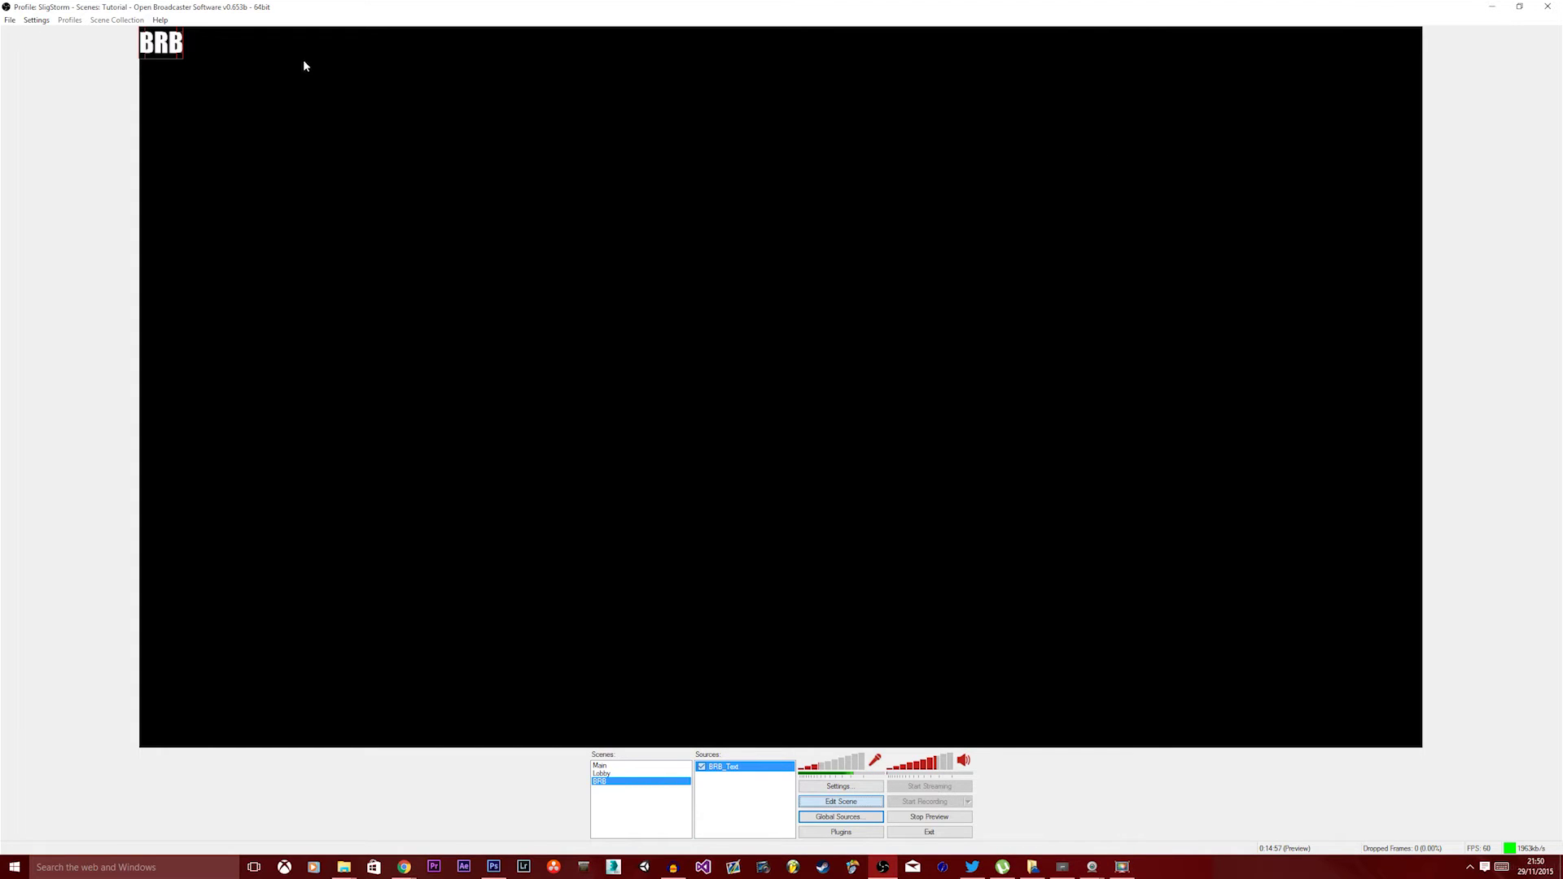
pyautogui.moveTo(182, 56); pyautogui.dragTo(732, 467)
pyautogui.moveTo(627, 287); pyautogui.dragTo(966, 388)
pyautogui.moveTo(807, 304); pyautogui.dragTo(779, 317)
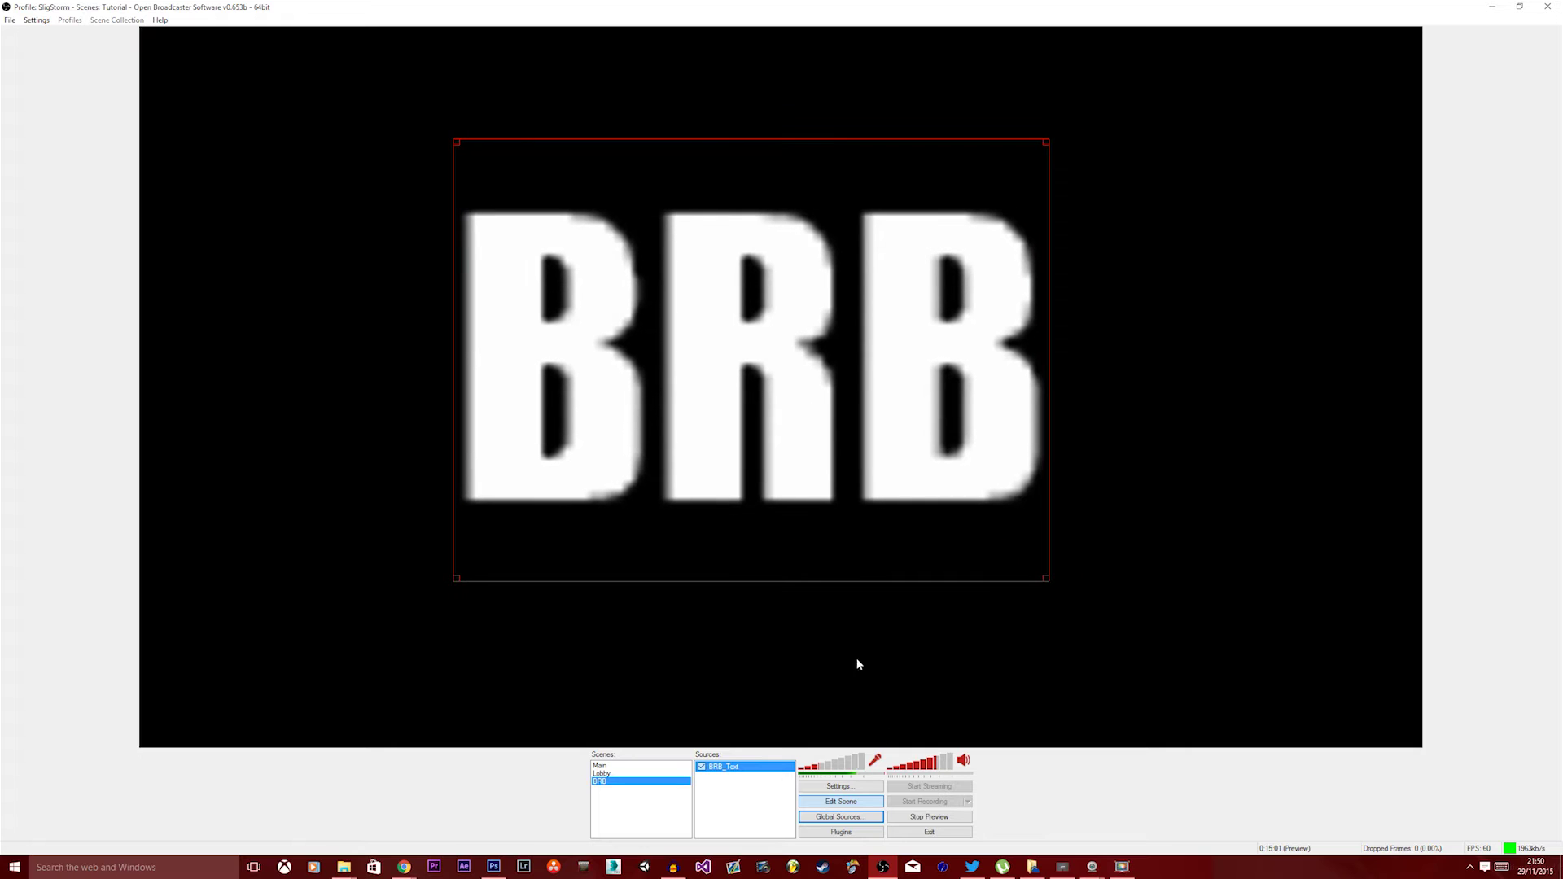
pyautogui.click(841, 801)
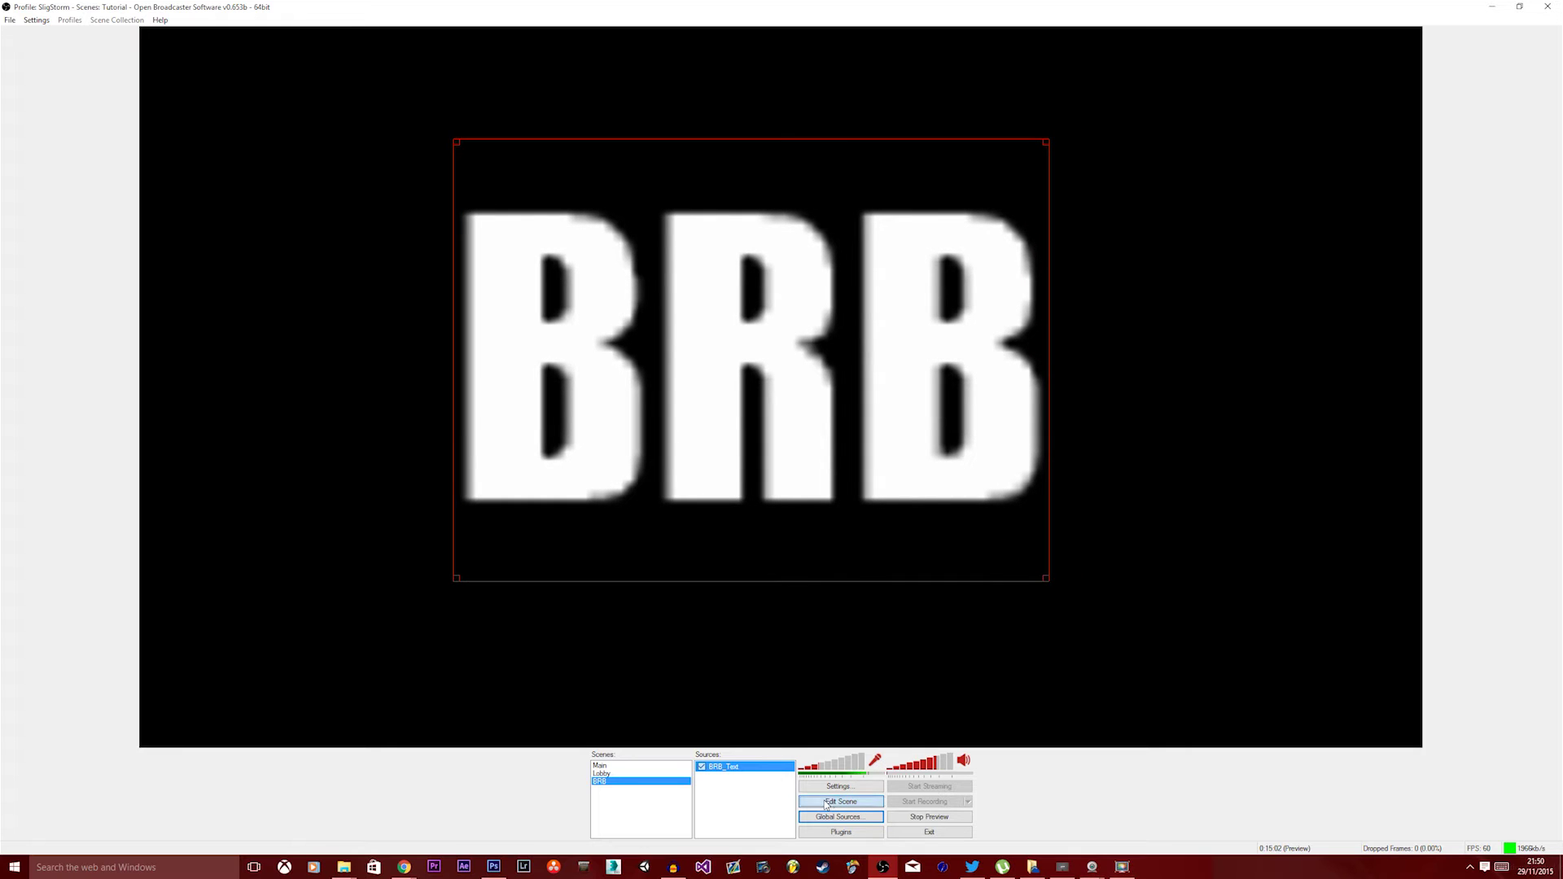
# - Change BRB_Text's font size from 48 to 352
pyautogui.doubleClick(714, 768)
pyautogui.moveTo(856, 262); pyautogui.dragTo(1255, 255)
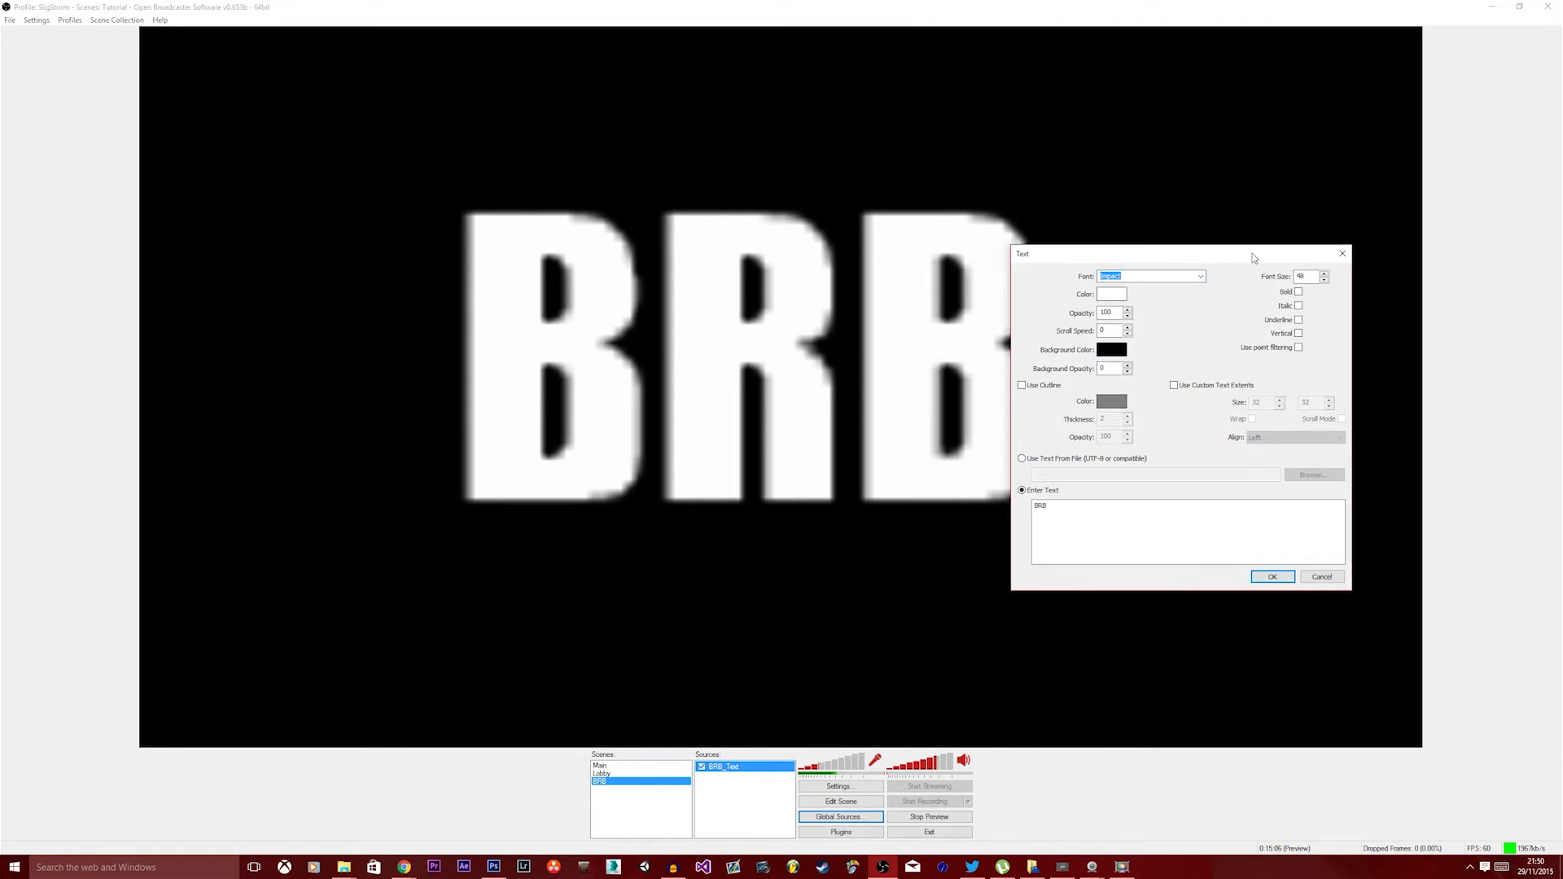
pyautogui.doubleClick(1309, 276)
pyautogui.write('352')
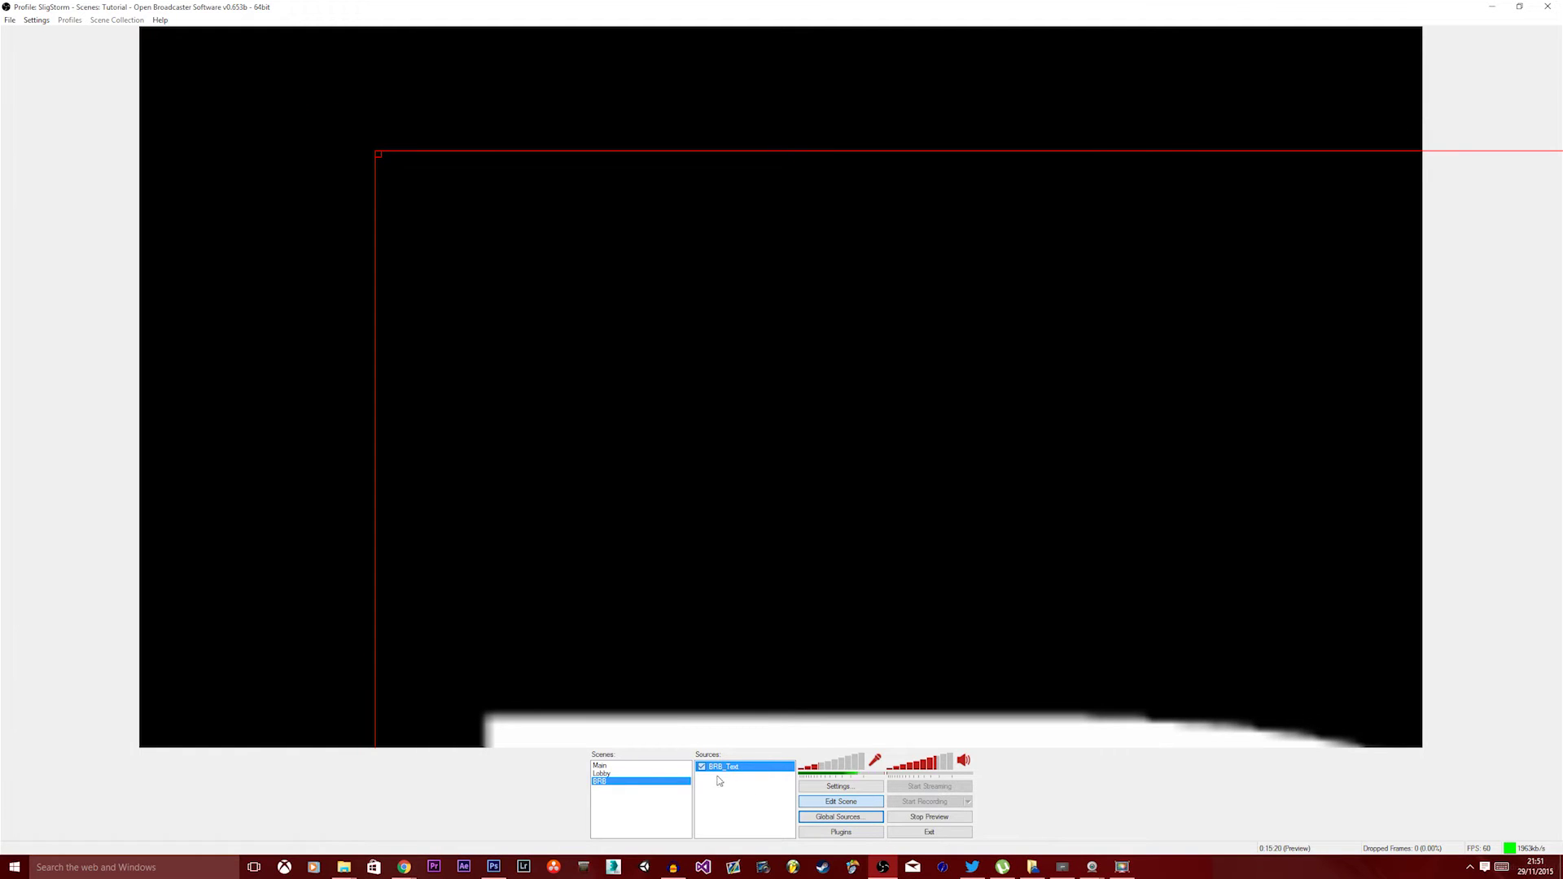
# - Fit BRB_Text to screen, then shrink it and drag it toward the centre
pyautogui.rightClick(713, 770)
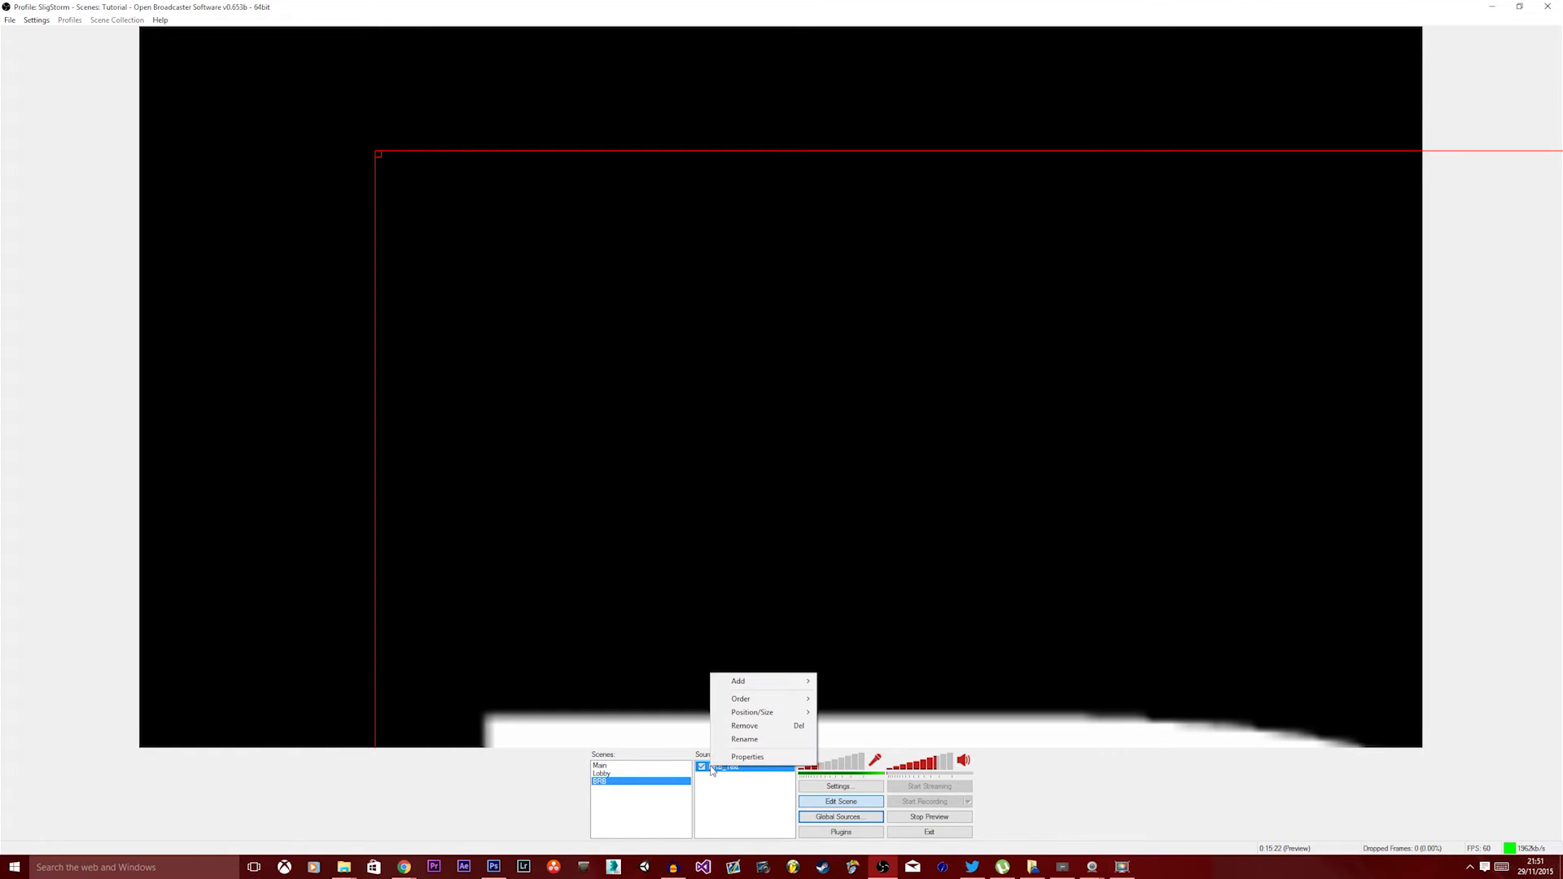
pyautogui.moveTo(738, 713)
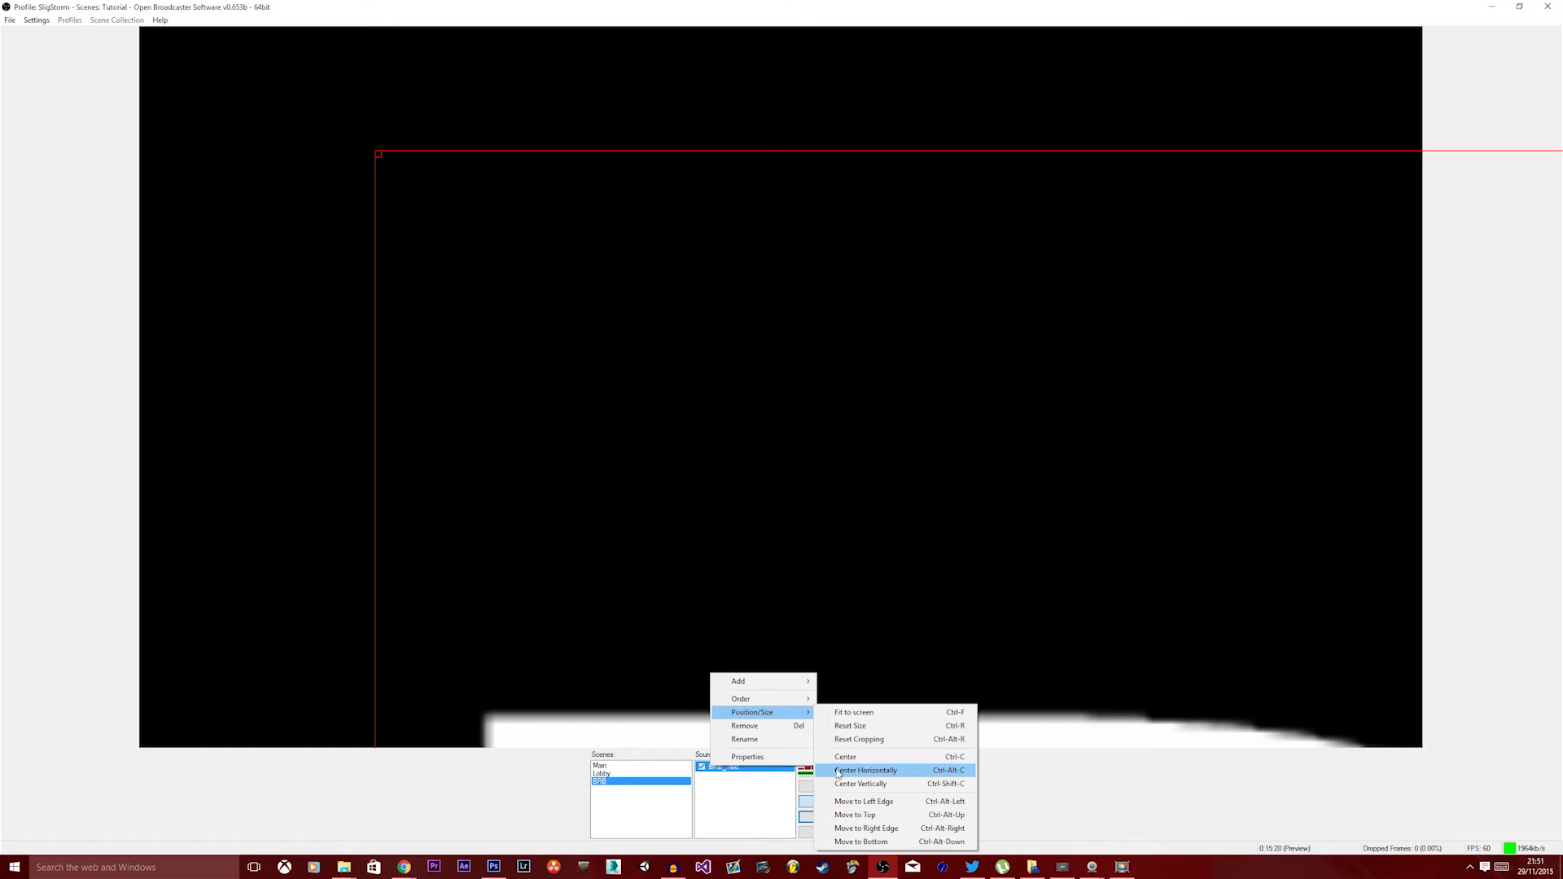
pyautogui.click(839, 713)
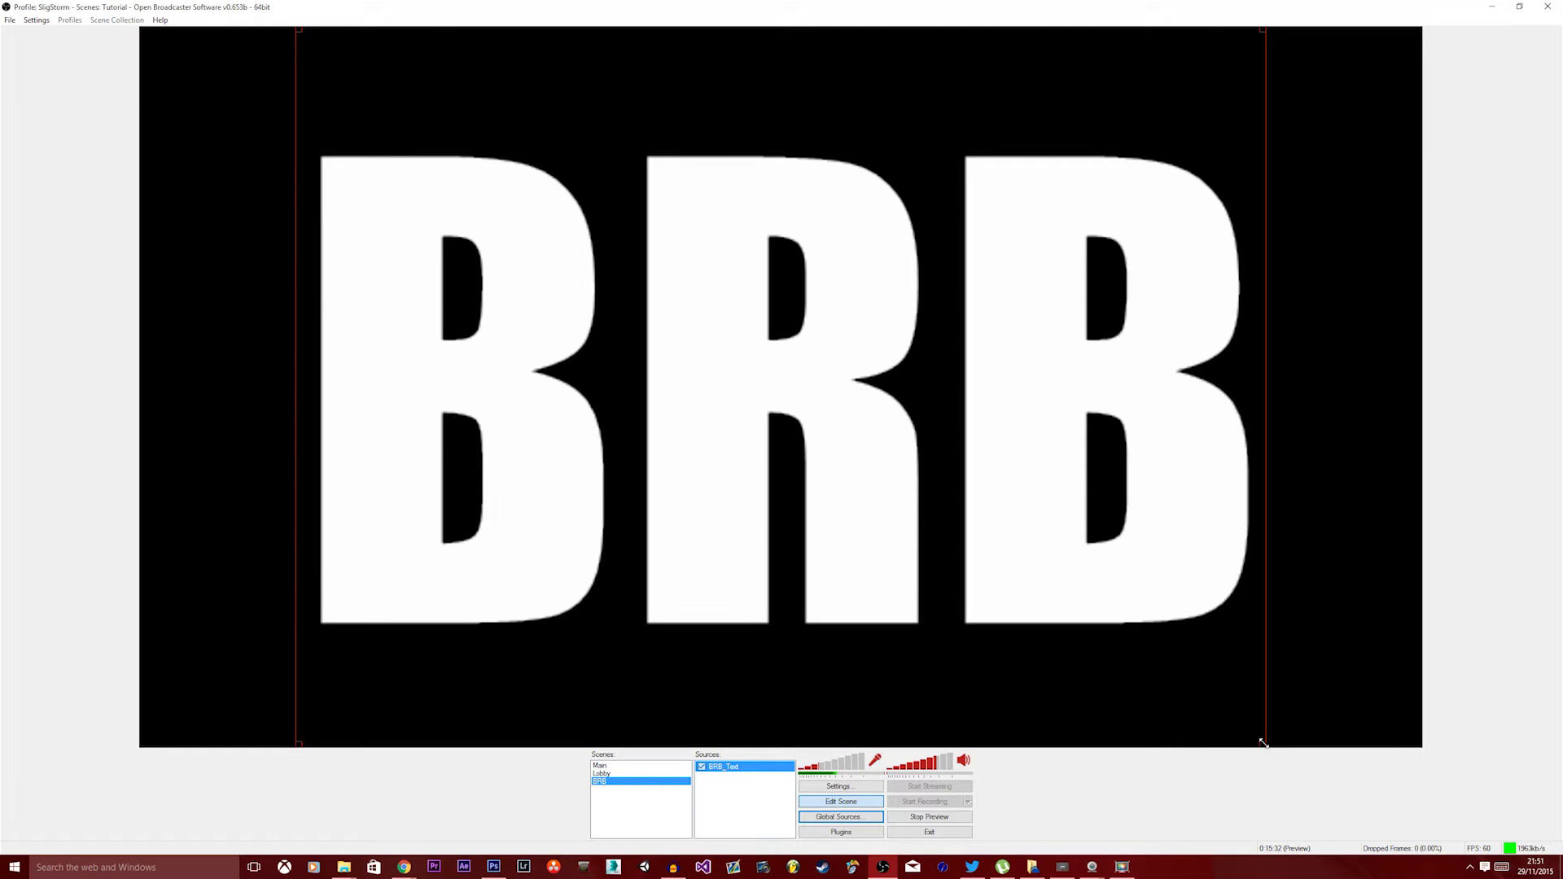
pyautogui.moveTo(1259, 742); pyautogui.dragTo(886, 547)
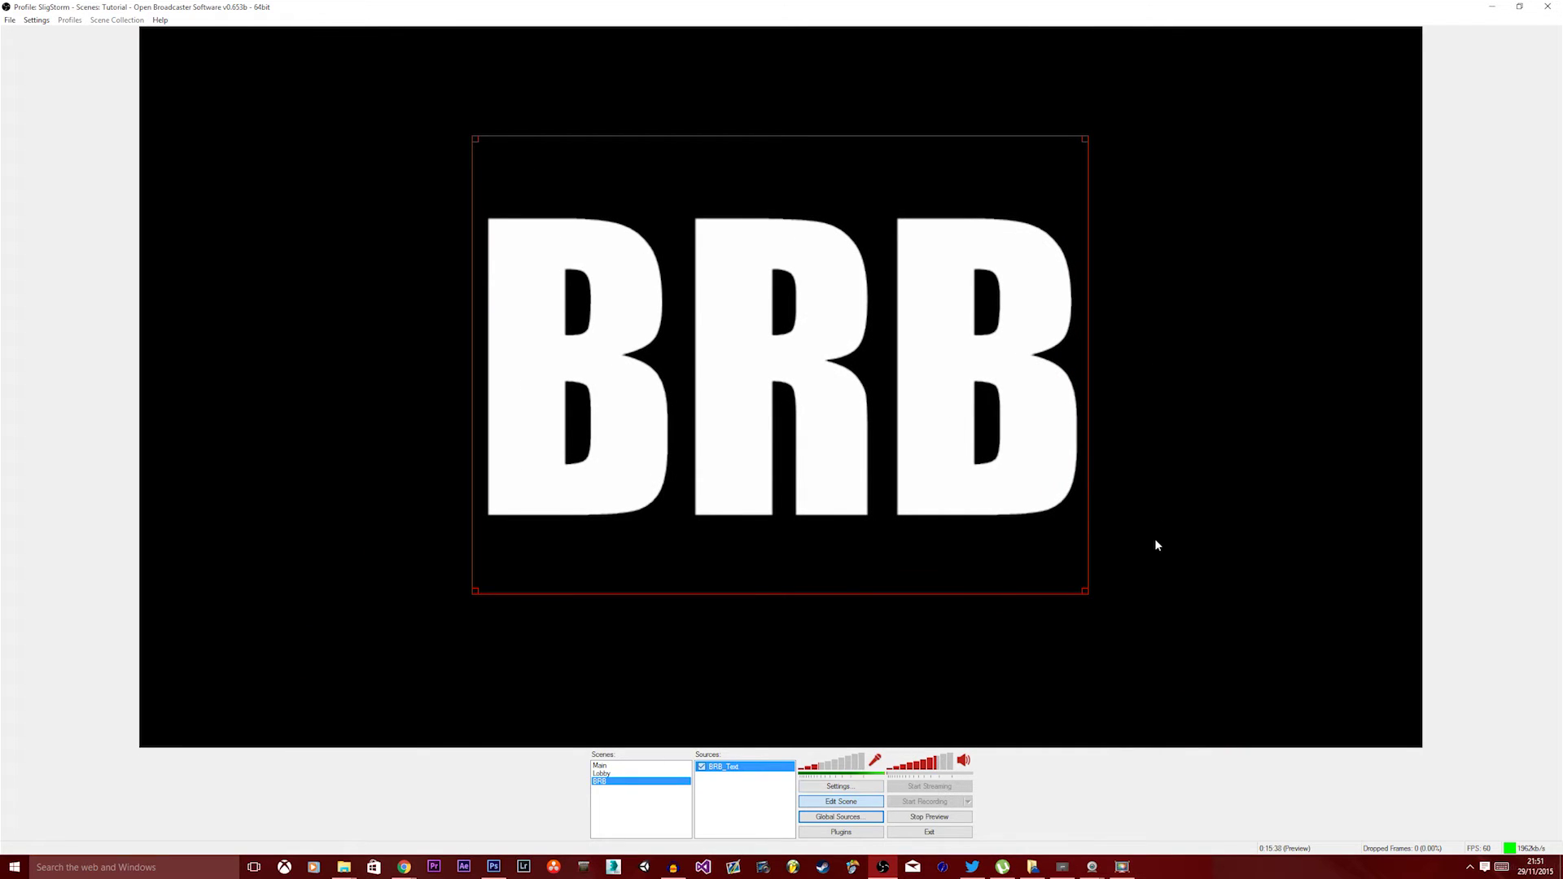
pyautogui.moveTo(1084, 598); pyautogui.dragTo(990, 528)
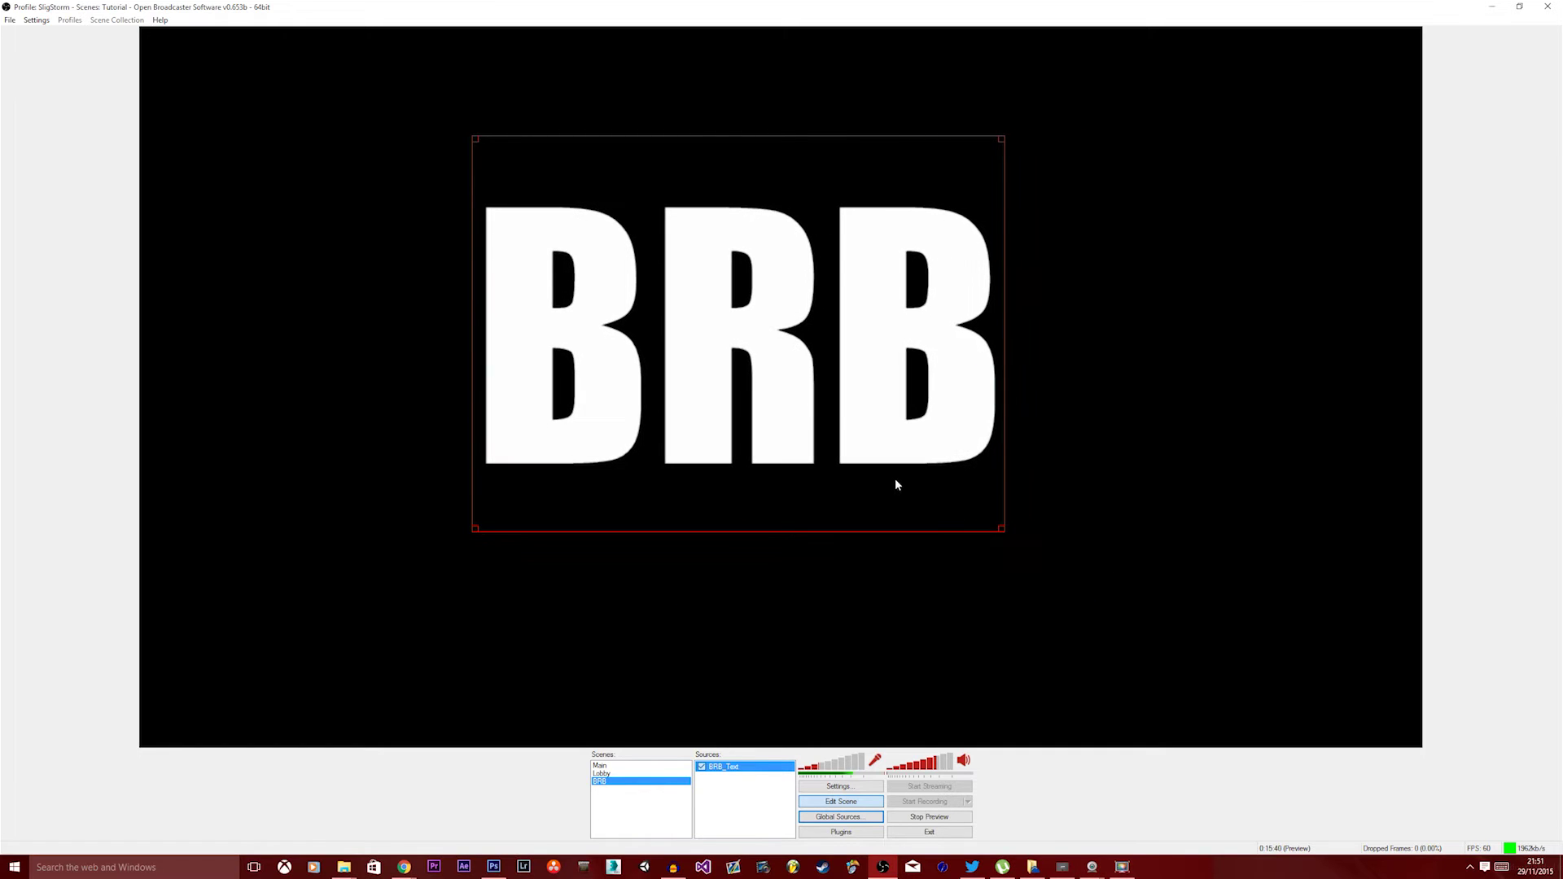
pyautogui.moveTo(896, 485); pyautogui.dragTo(936, 506)
pyautogui.click(841, 802)
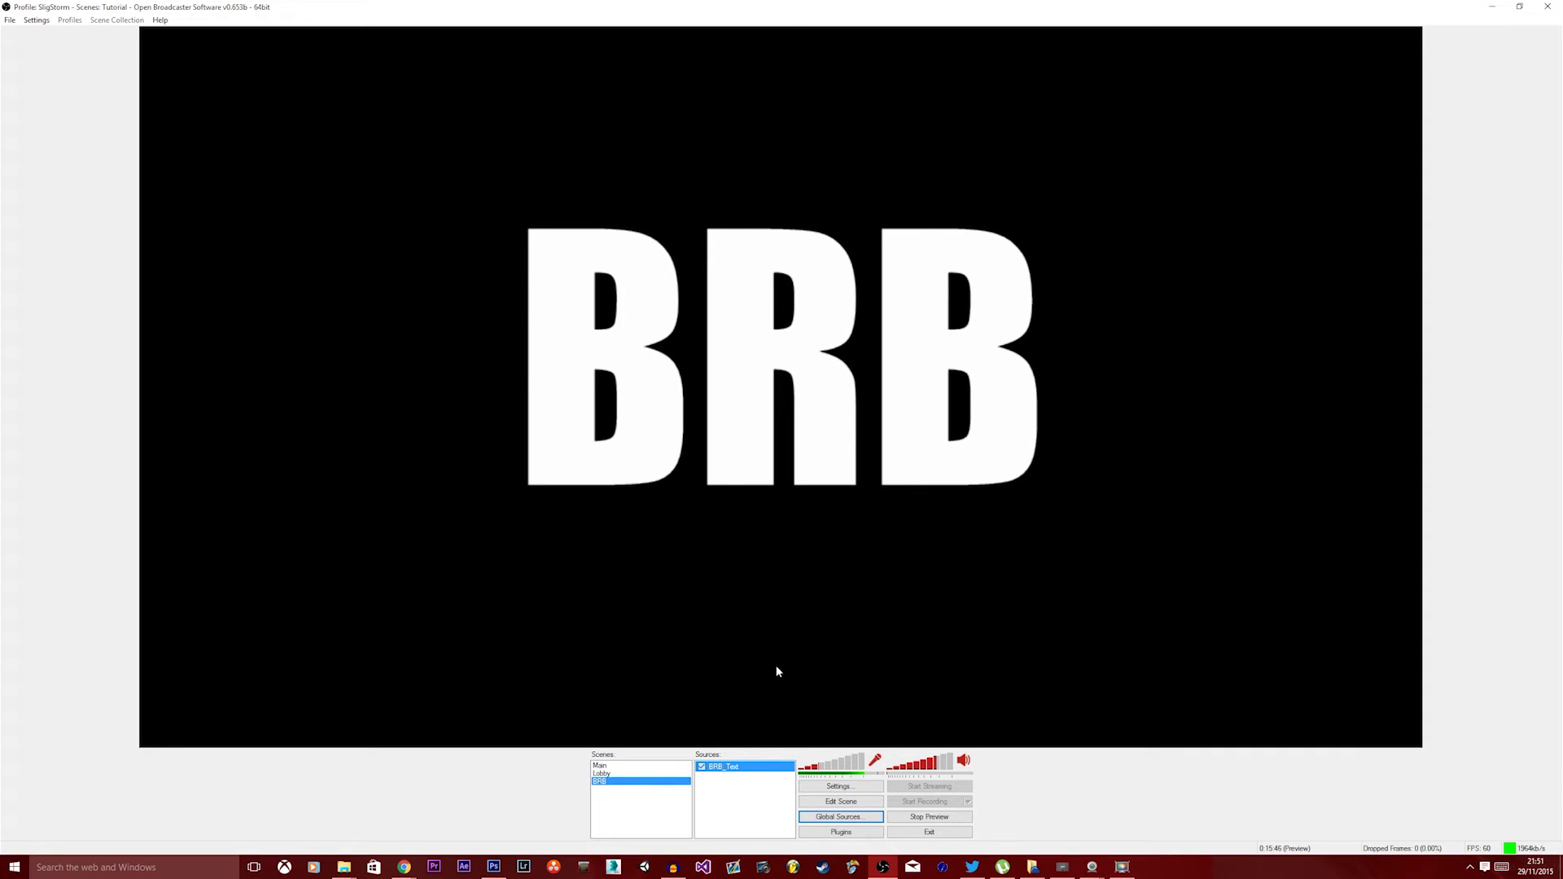
# - Shift the BRB text down slightly and make it a bit smaller
pyautogui.click(826, 802)
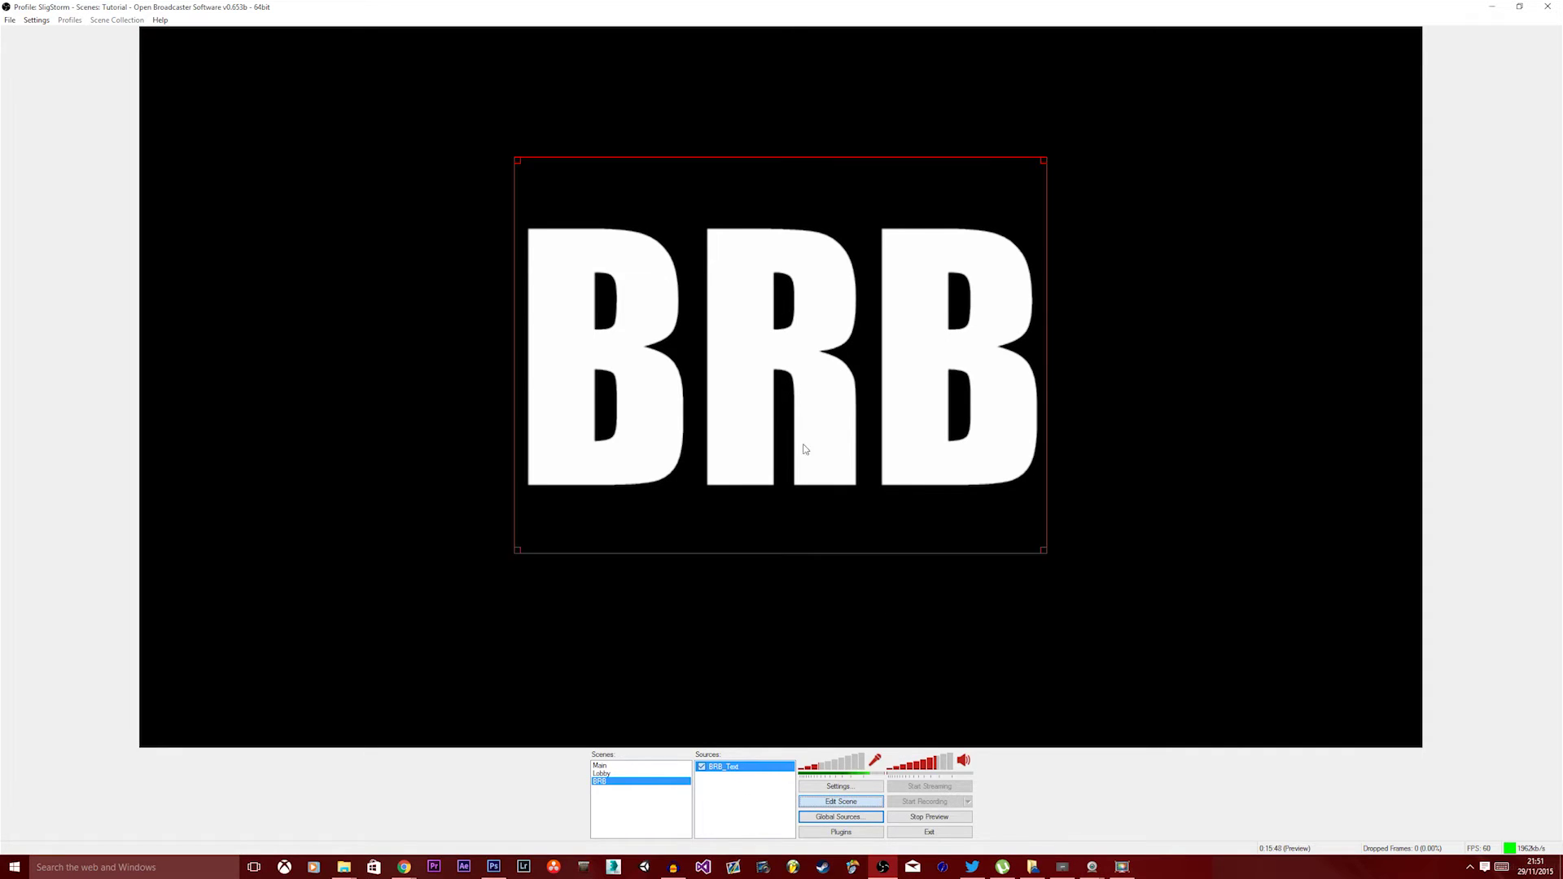
pyautogui.moveTo(766, 399); pyautogui.dragTo(766, 415)
pyautogui.moveTo(1040, 569); pyautogui.dragTo(878, 480)
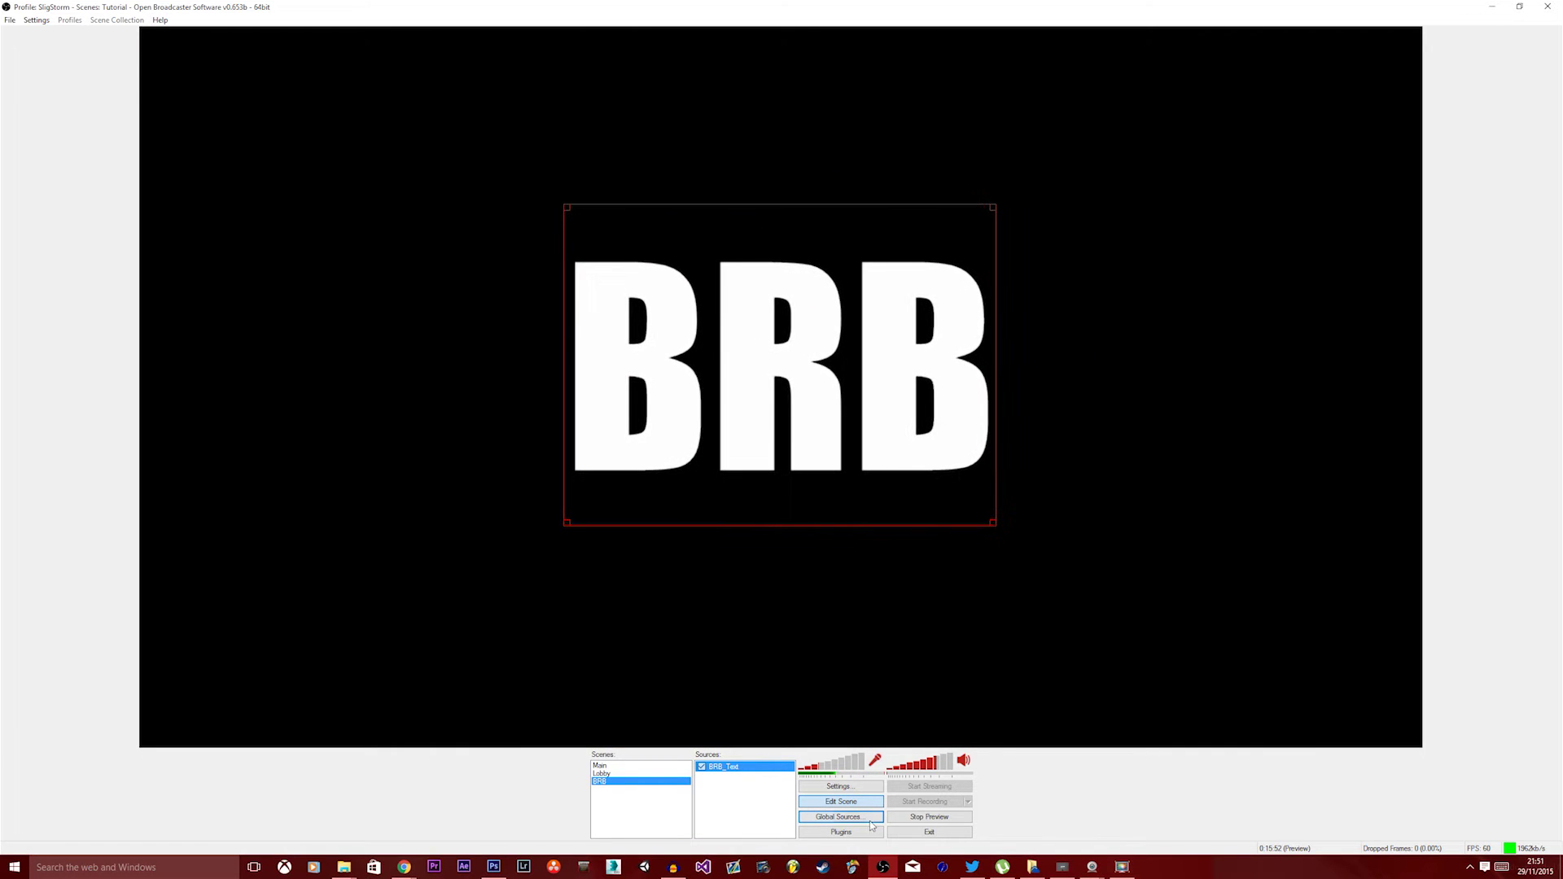
pyautogui.click(828, 804)
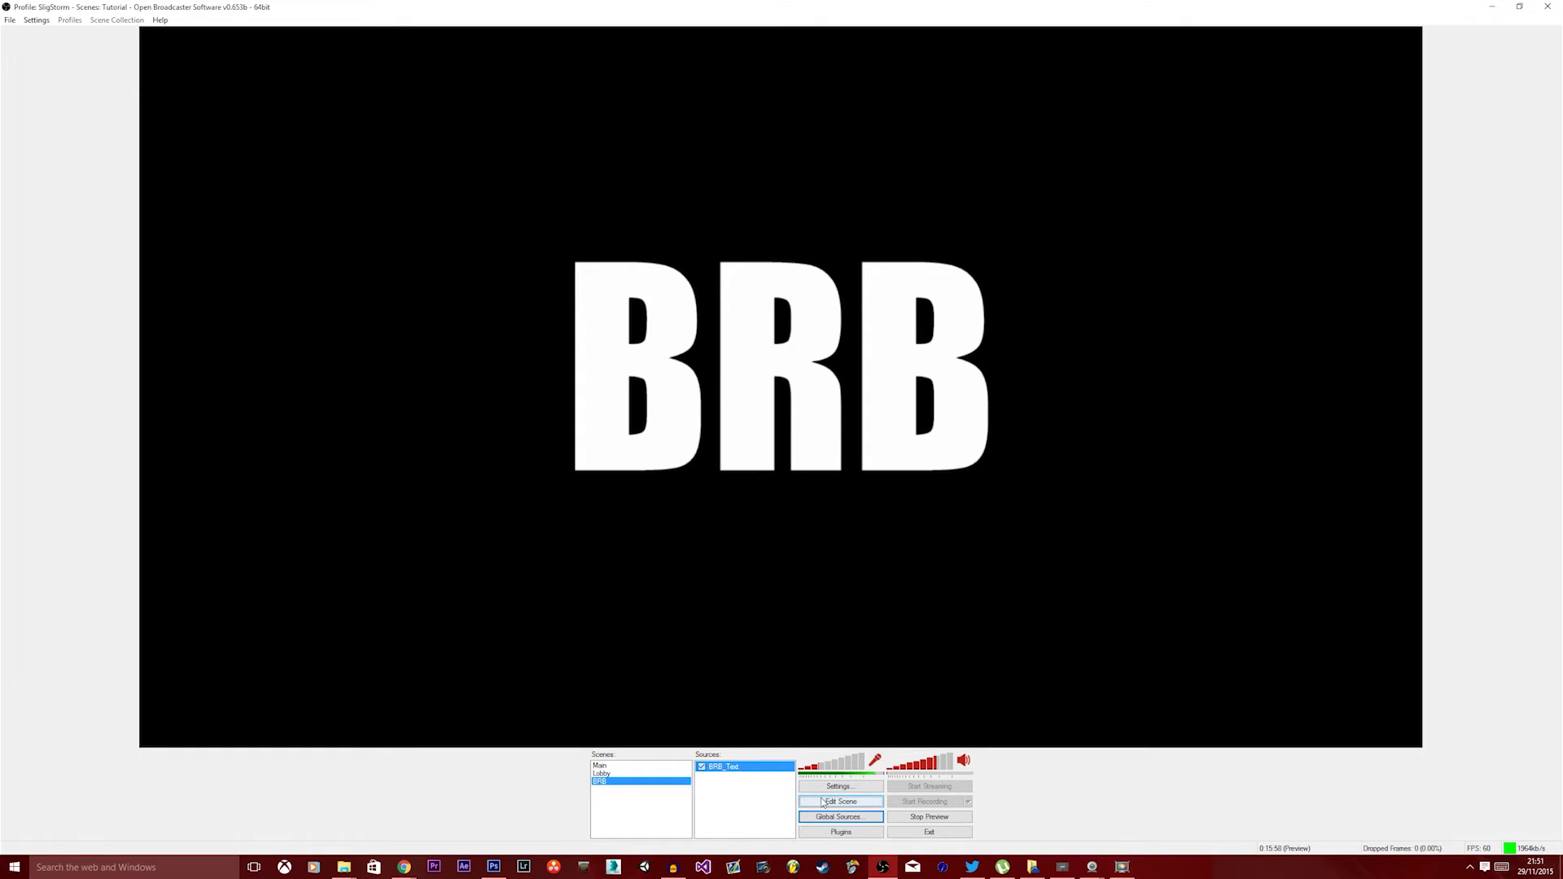
# - Centre the BRB text, then move it up-left and recentre it horizontally
pyautogui.rightClick(757, 767)
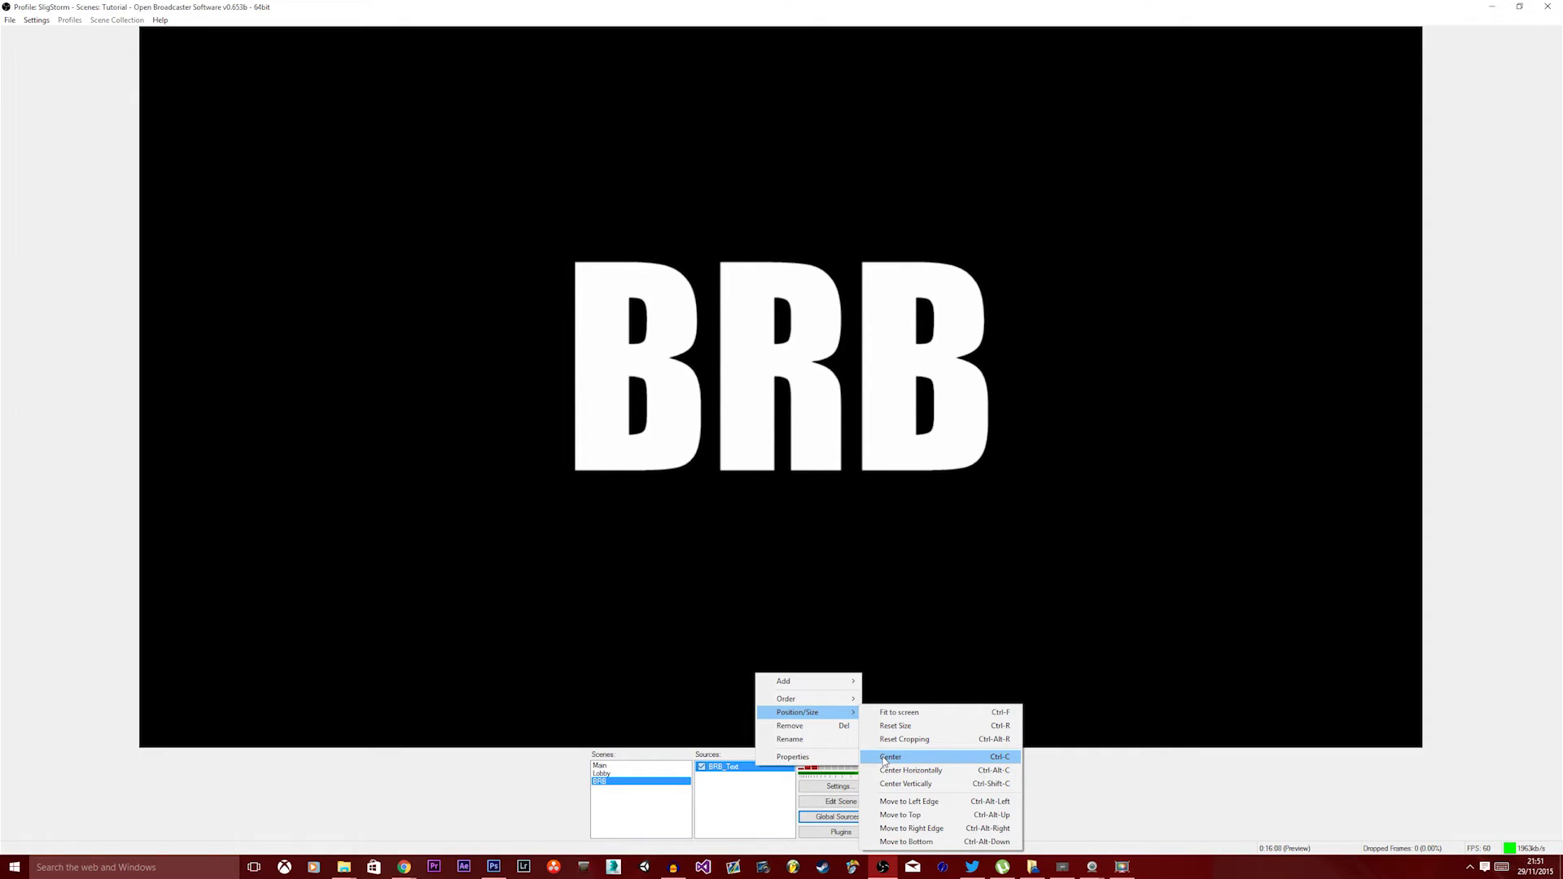
pyautogui.click(885, 758)
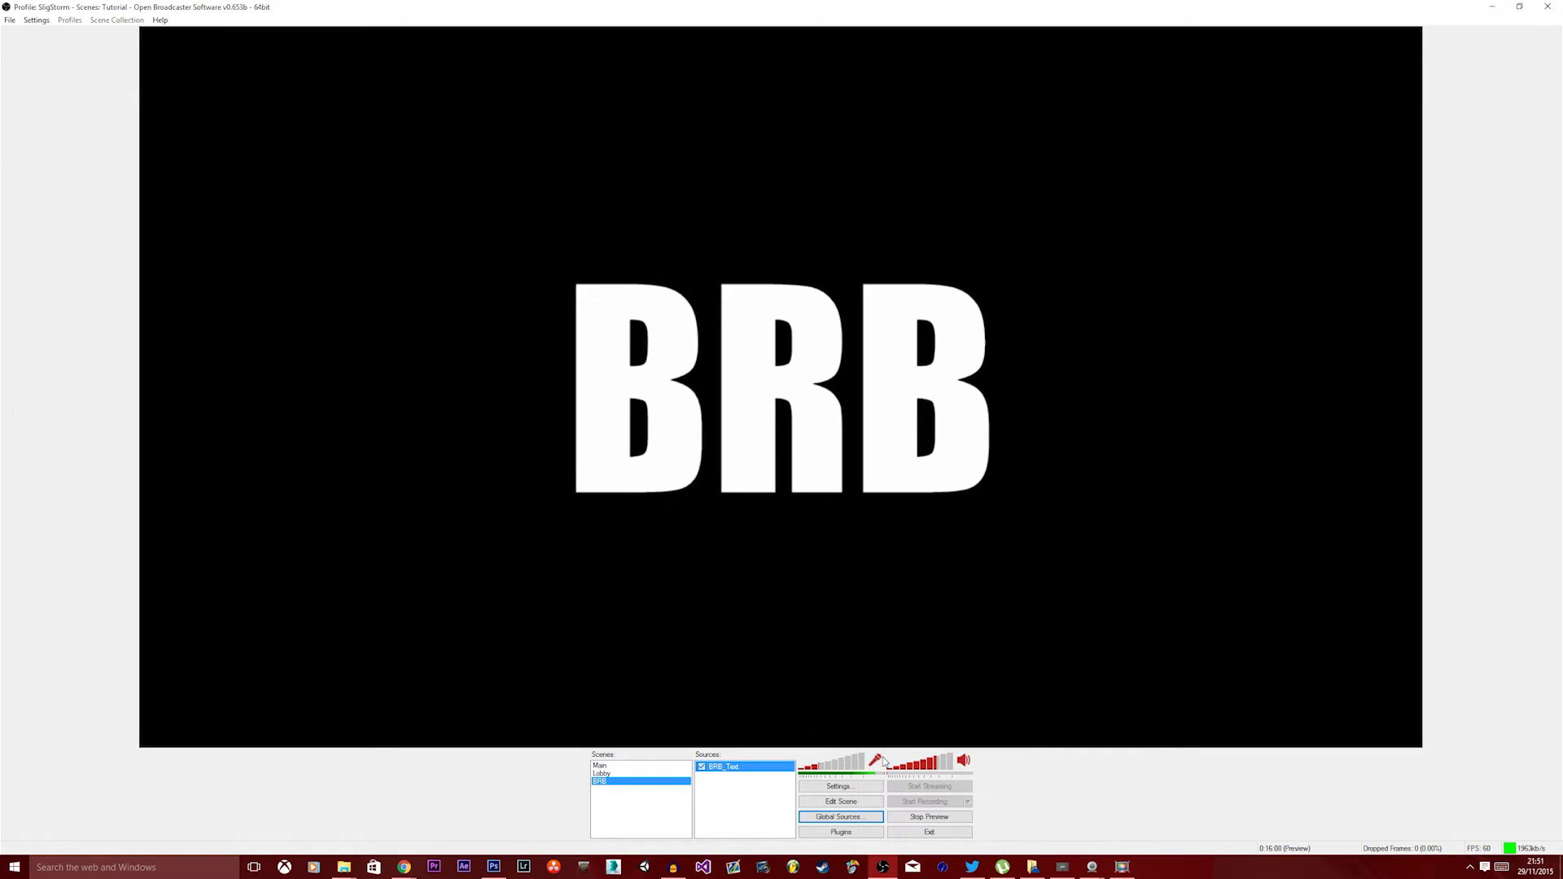
pyautogui.click(828, 804)
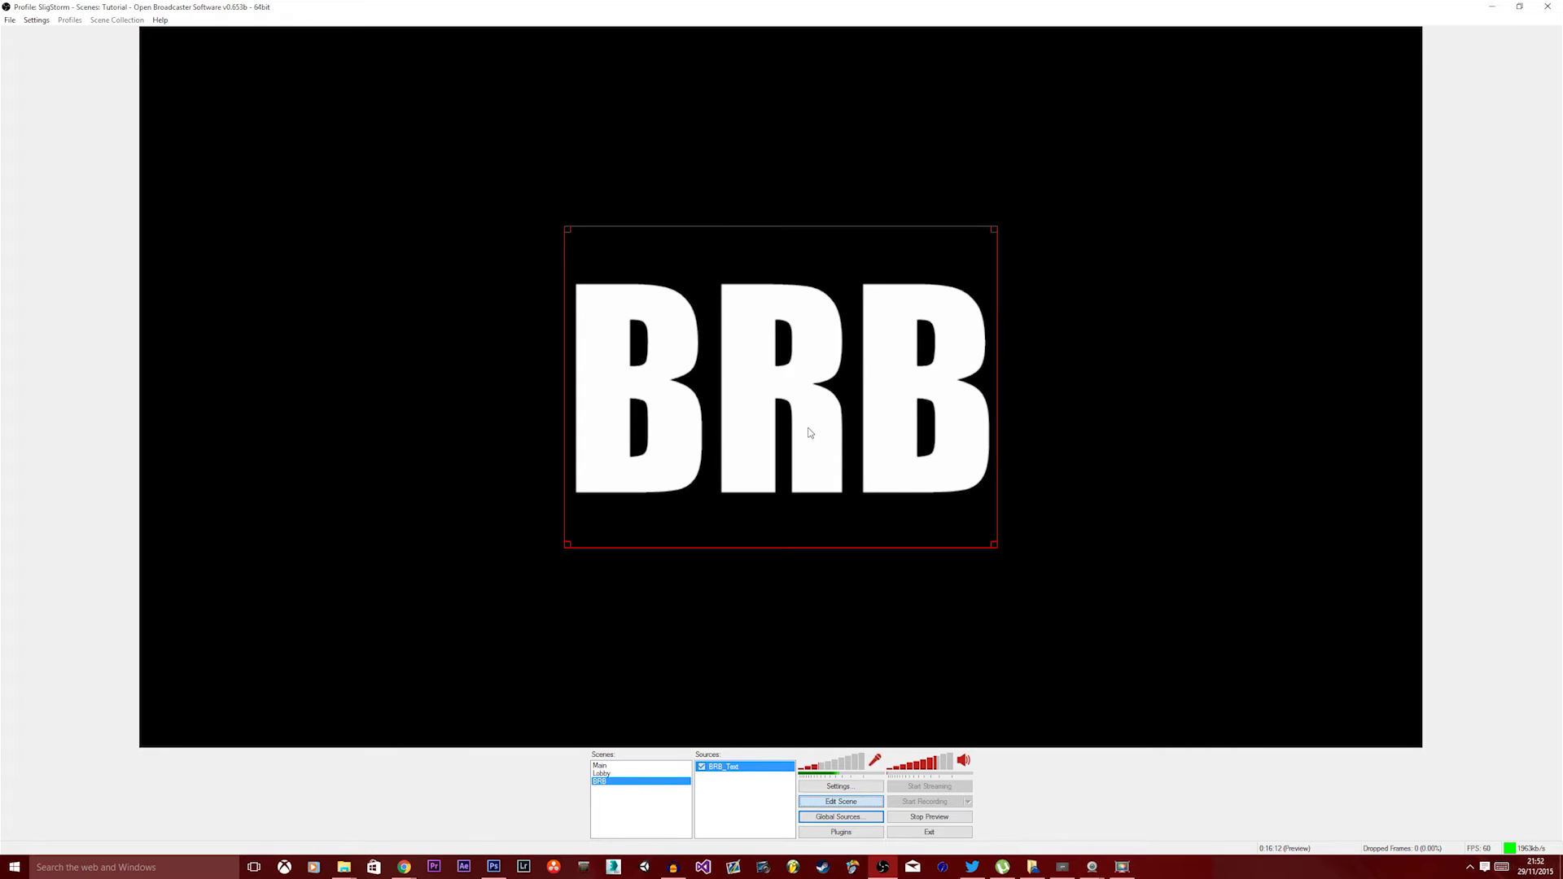
pyautogui.moveTo(814, 445); pyautogui.dragTo(744, 262)
pyautogui.rightClick(742, 235)
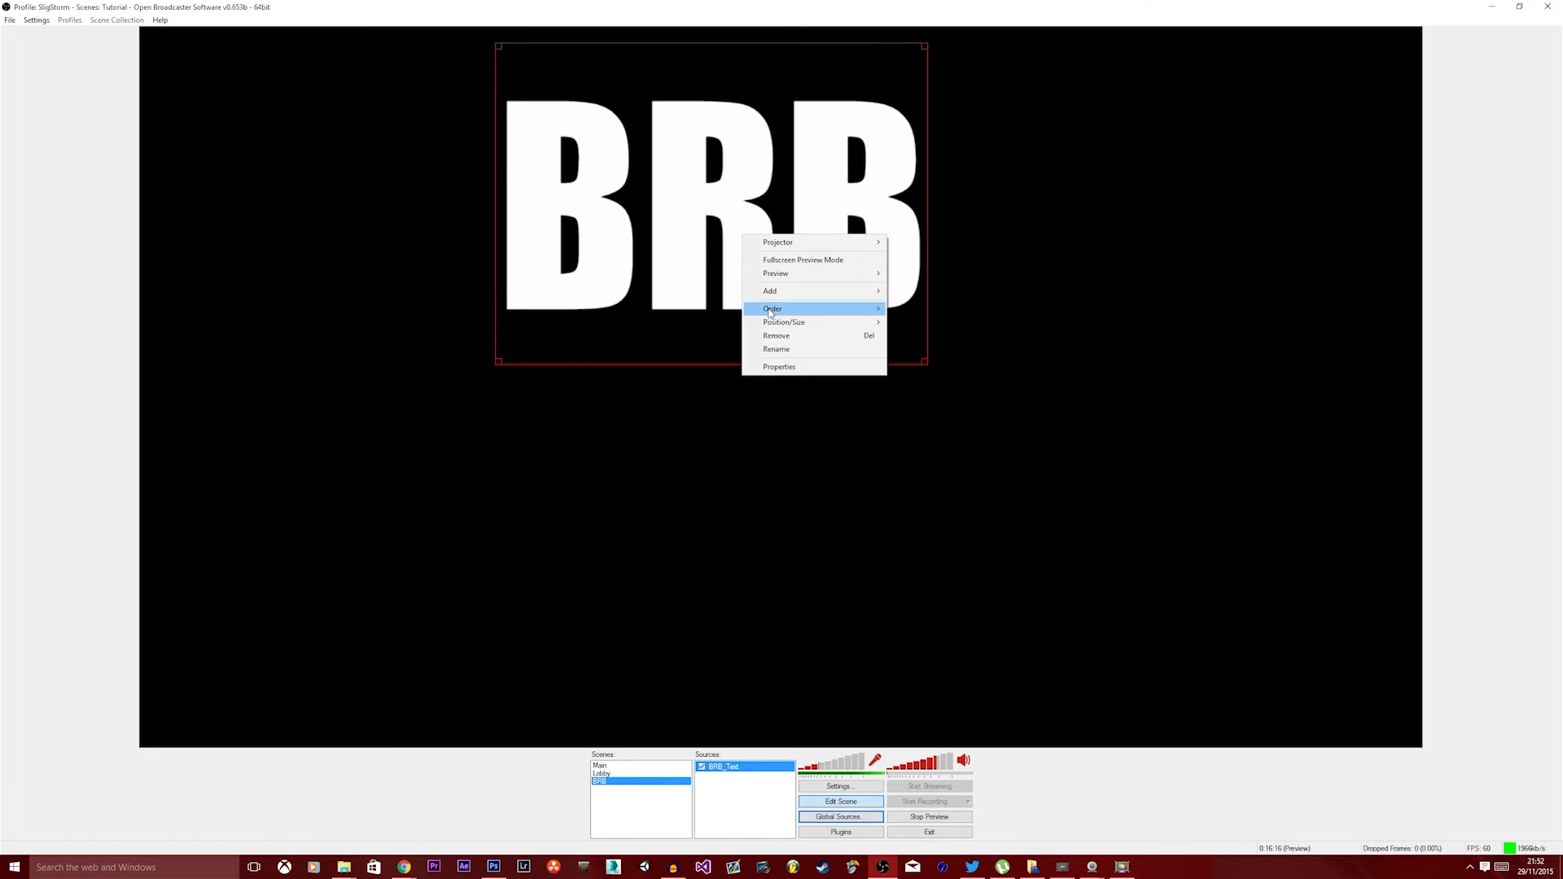
pyautogui.moveTo(772, 315)
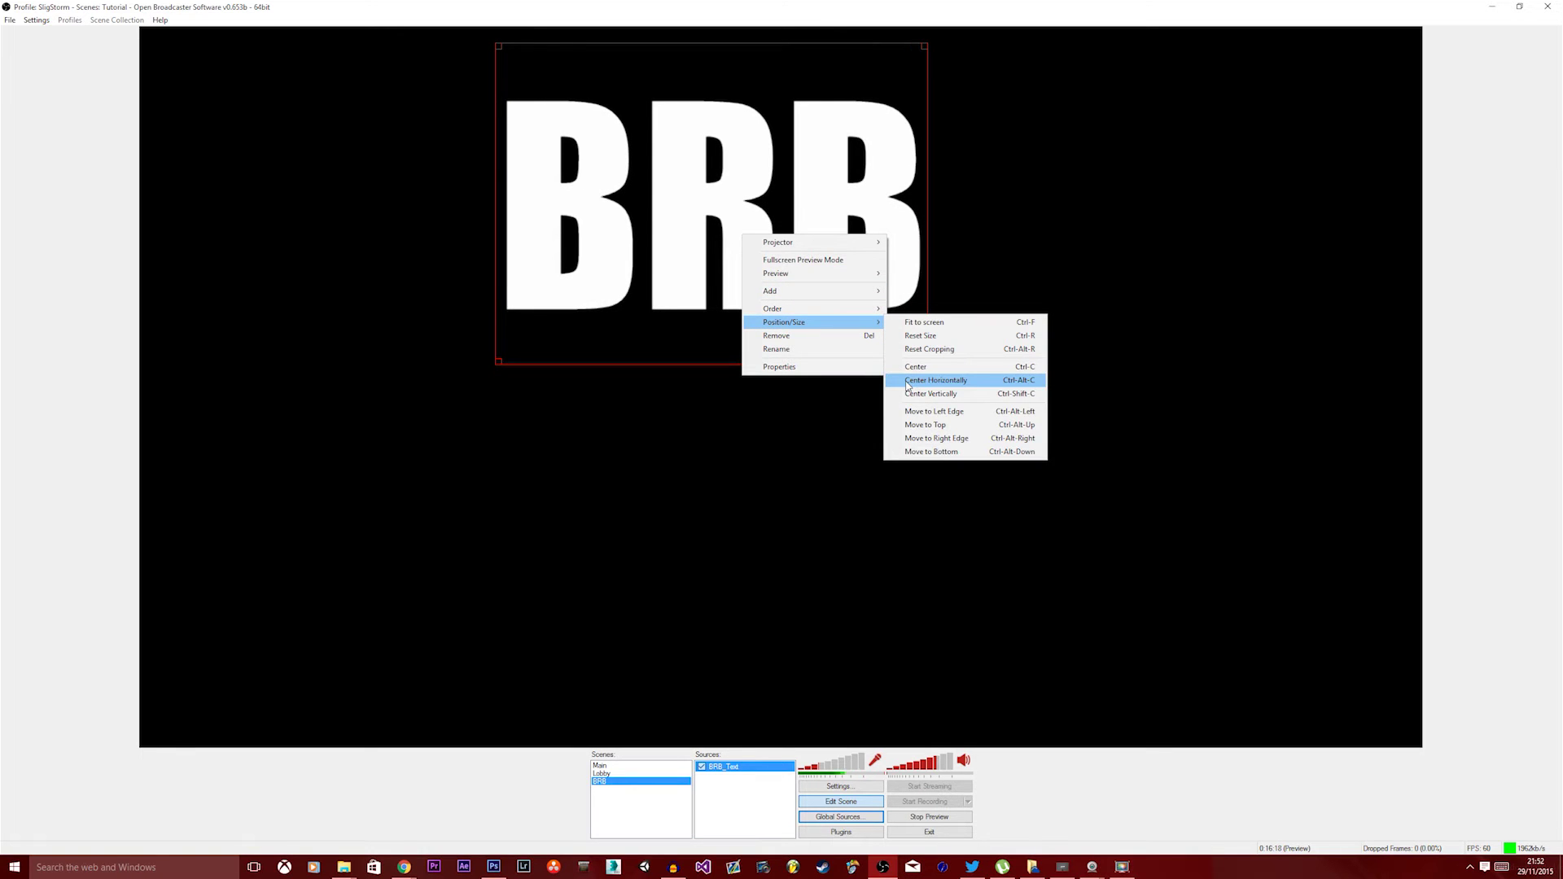
pyautogui.click(907, 383)
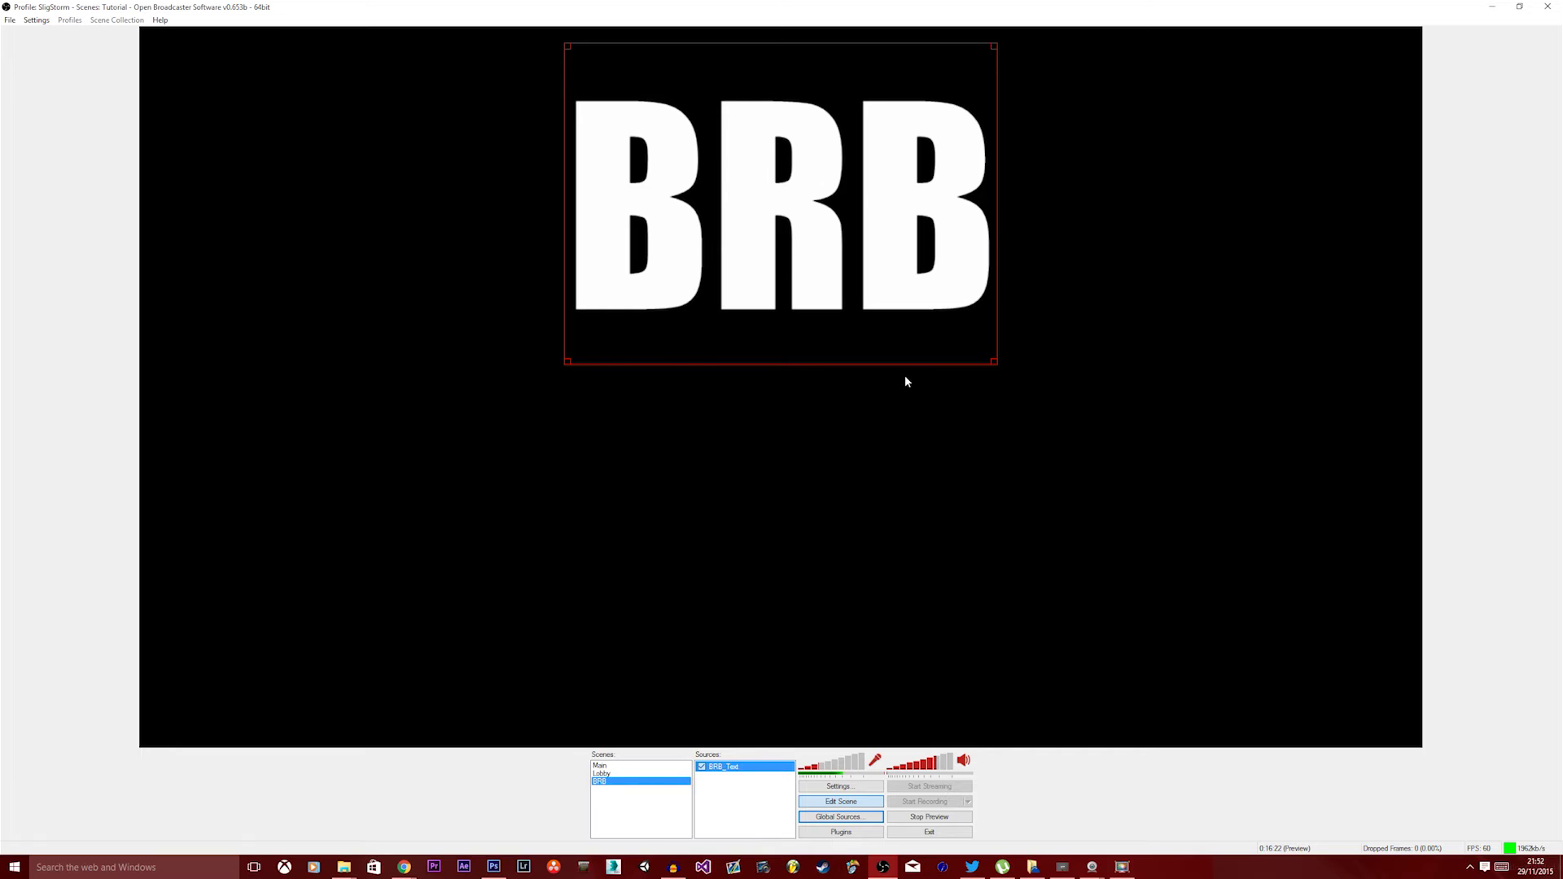
# - Move the BRB text left, centre it vertically, and drag it back toward the middle
pyautogui.moveTo(847, 225); pyautogui.dragTo(609, 238)
pyautogui.rightClick(534, 230)
pyautogui.moveTo(618, 301)
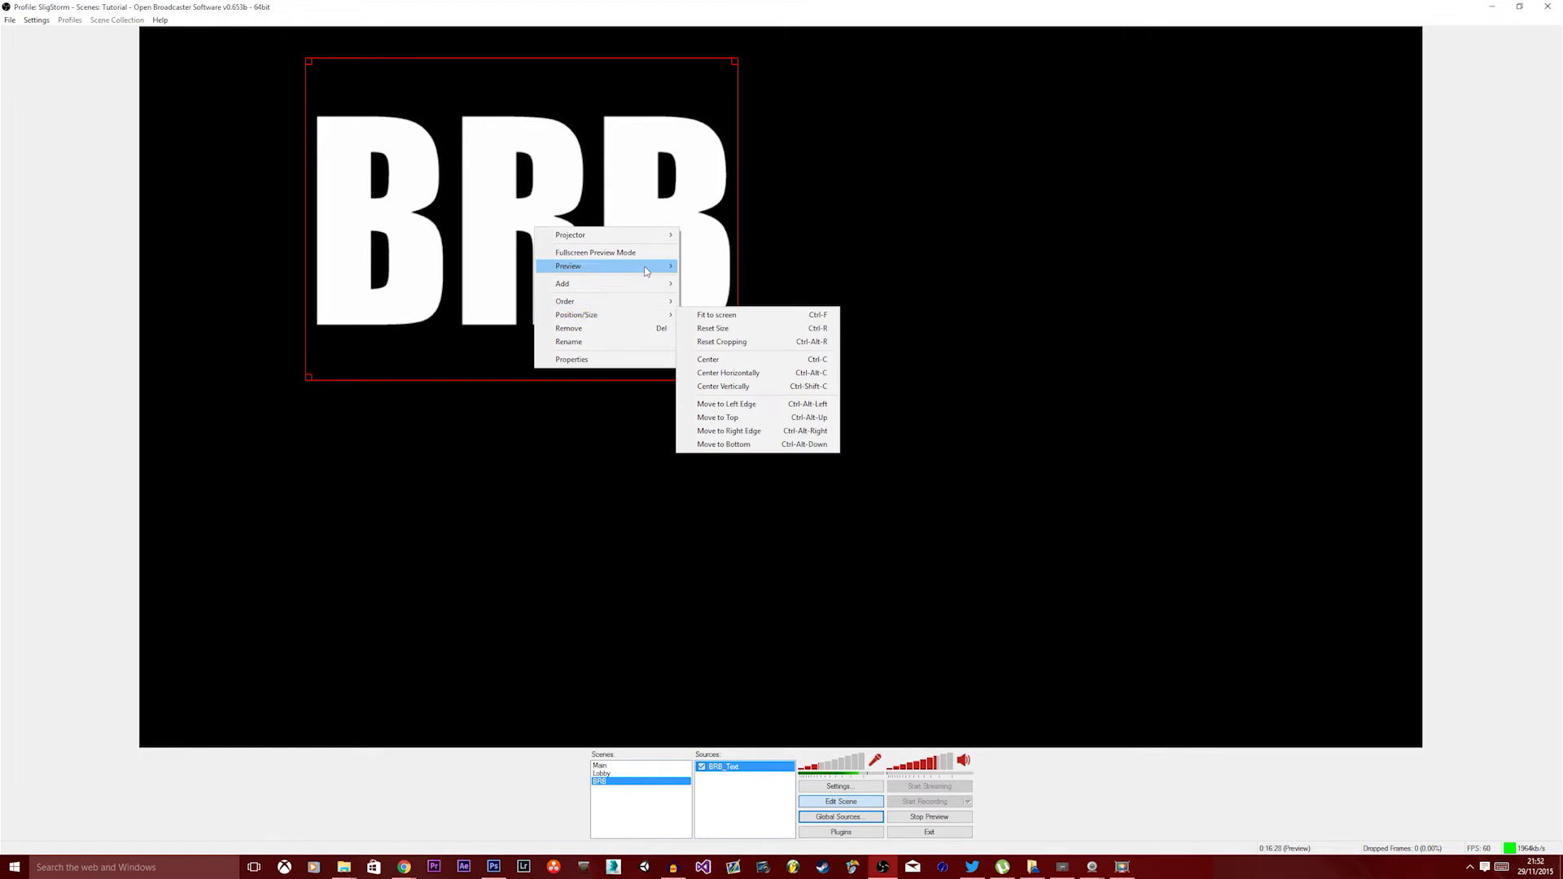
pyautogui.click(716, 379)
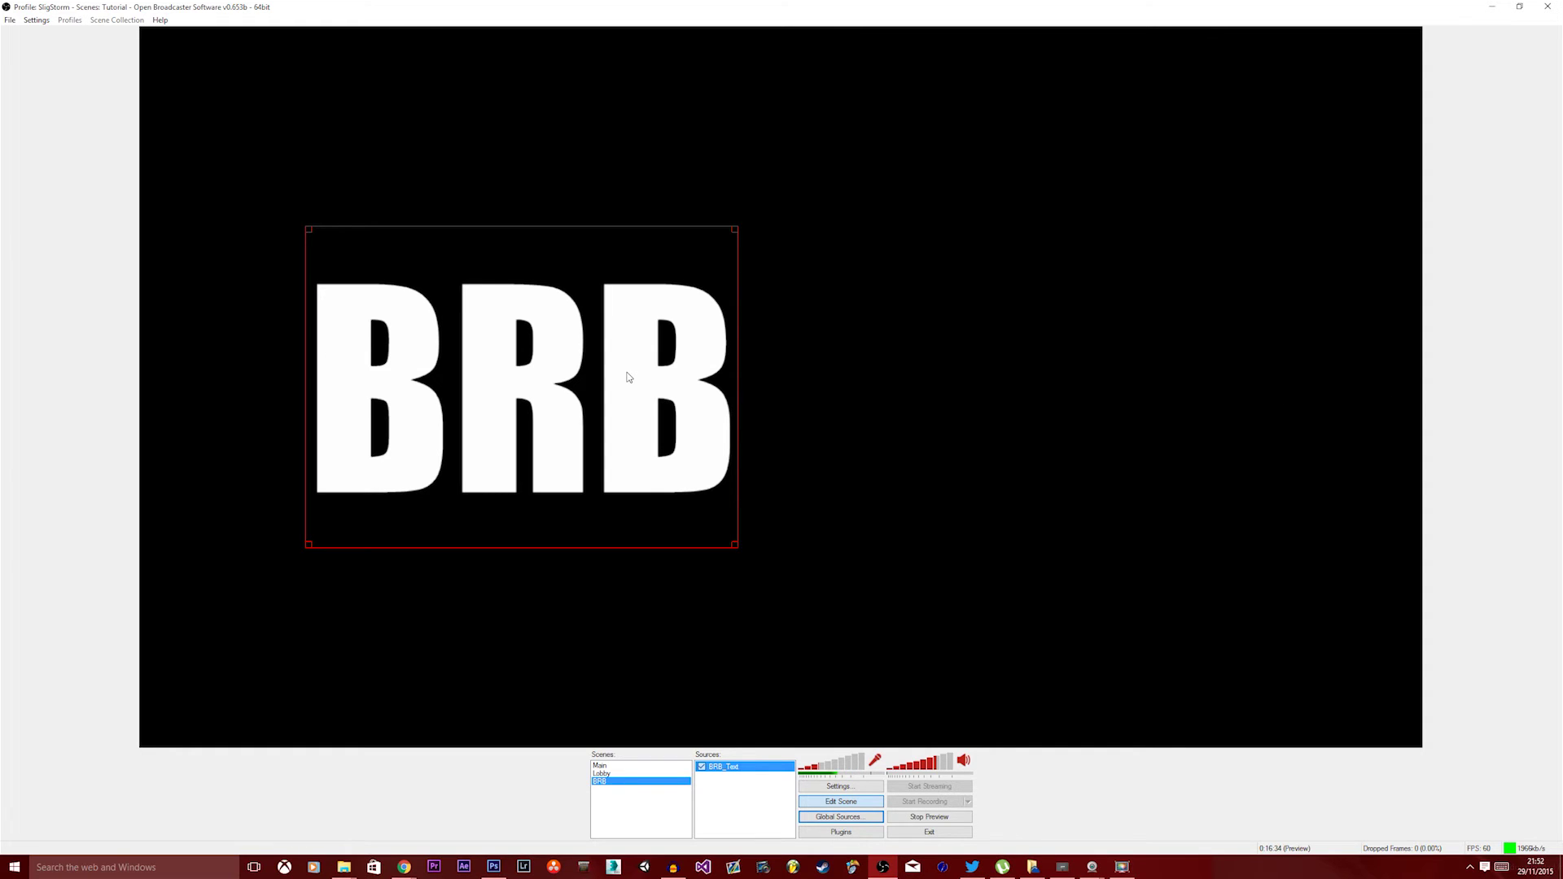
pyautogui.moveTo(627, 376); pyautogui.dragTo(901, 385)
# - Centre the BRB text both horizontally and vertically and exit Edit Scene
pyautogui.rightClick(901, 384)
pyautogui.moveTo(1017, 457)
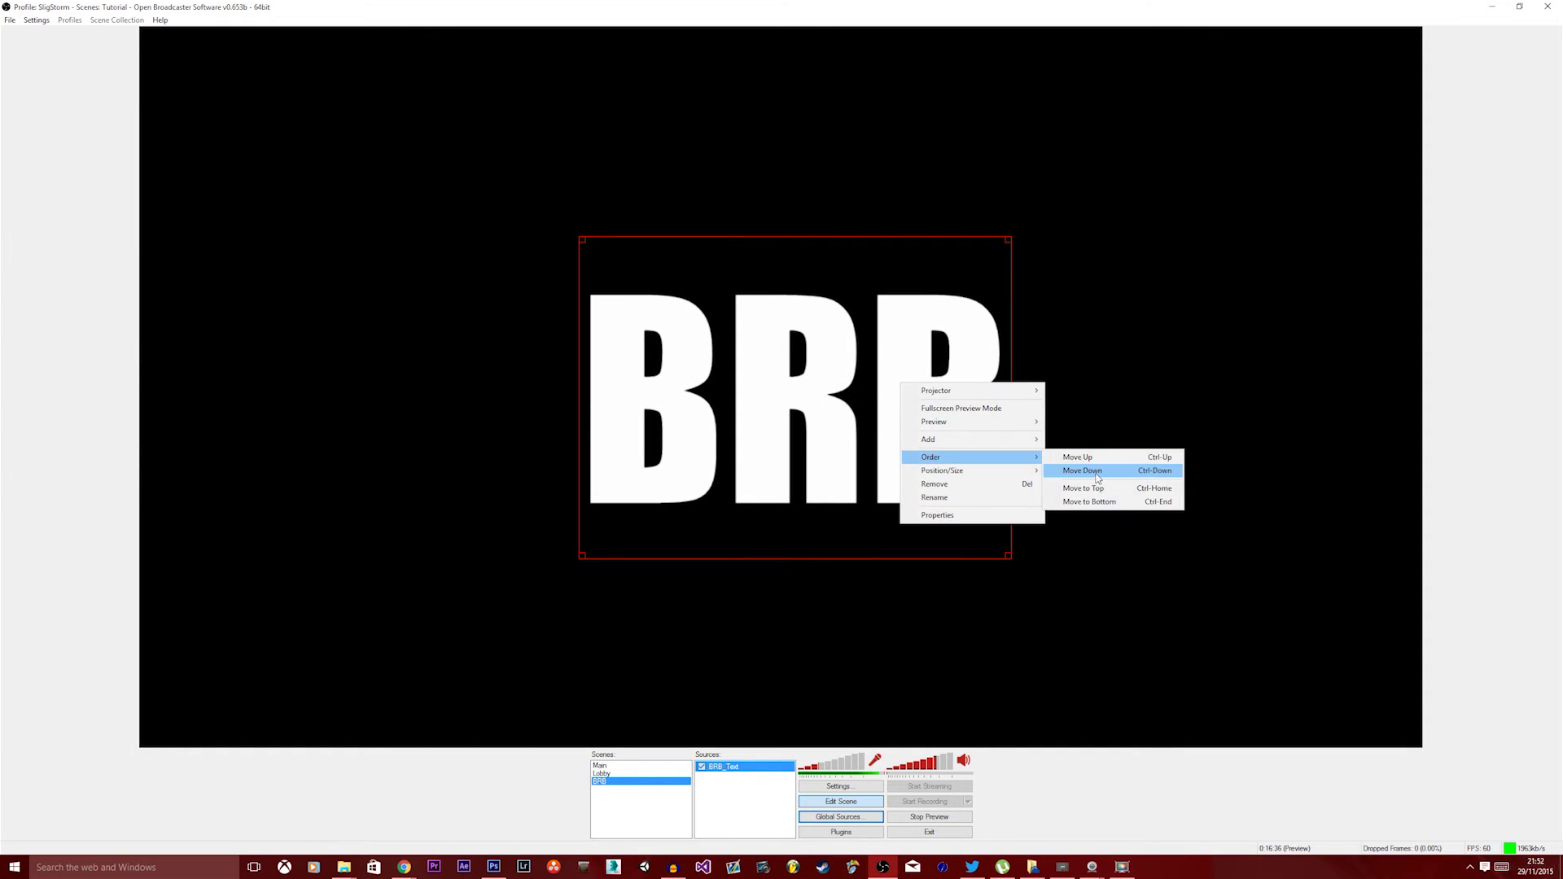
pyautogui.click(1082, 516)
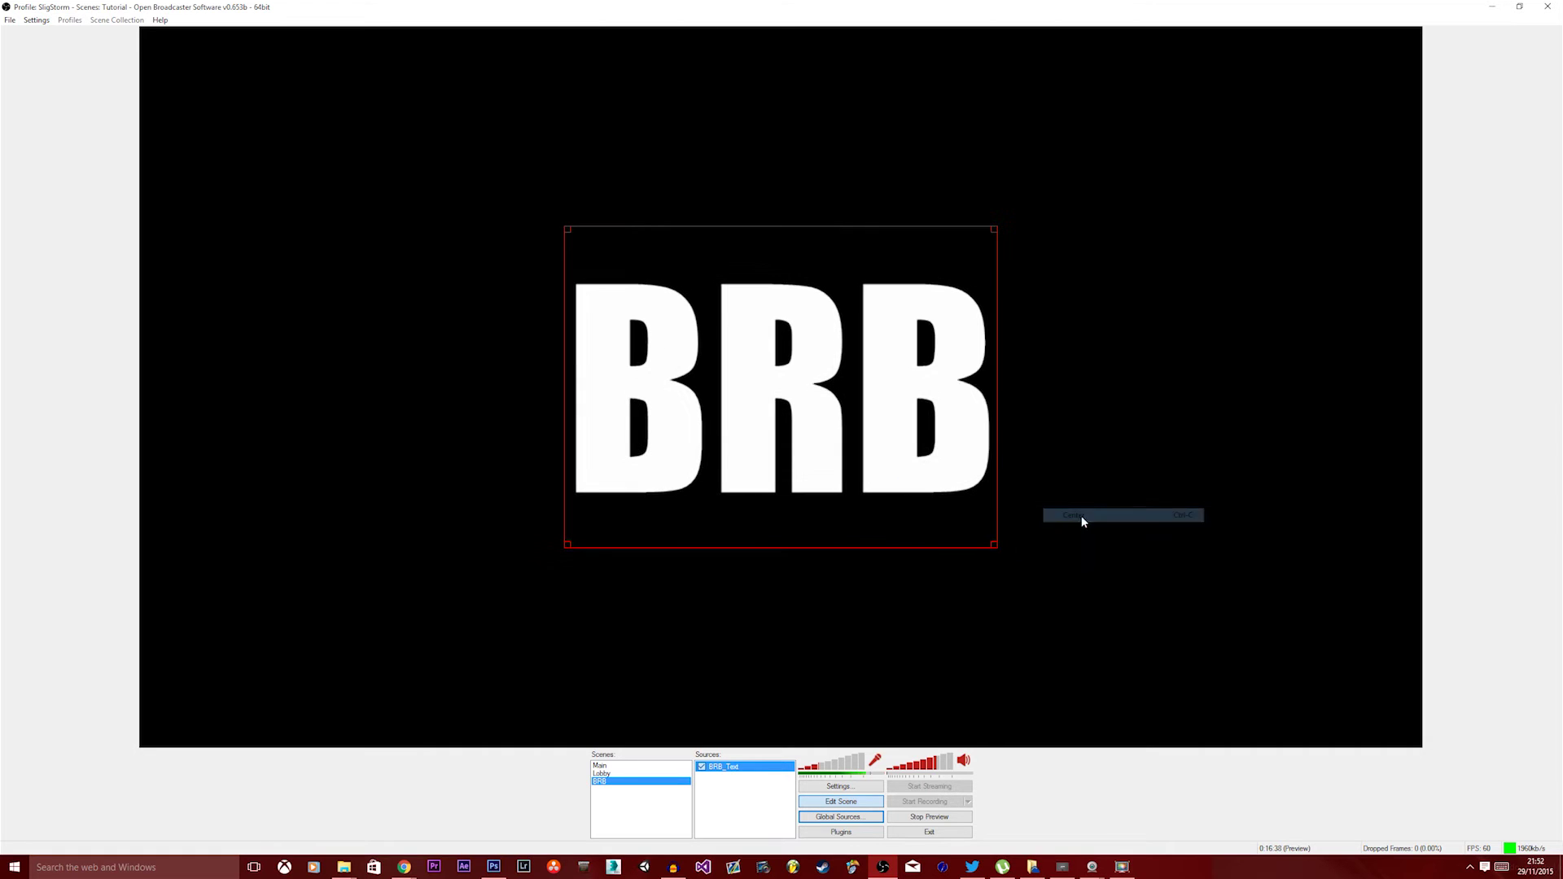
pyautogui.click(832, 803)
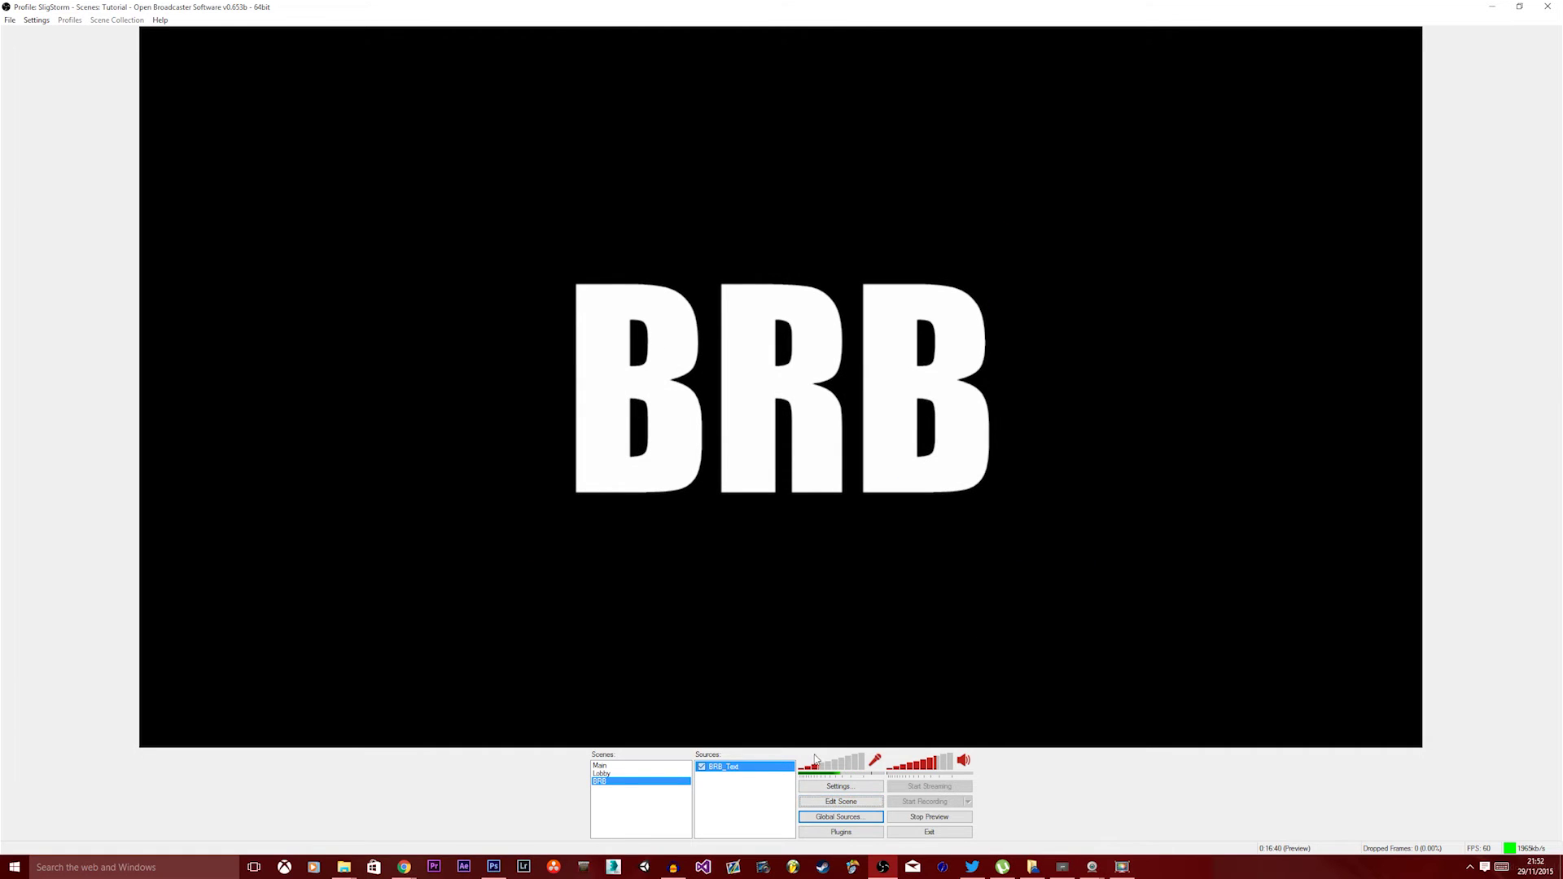
pyautogui.rightClick(724, 787)
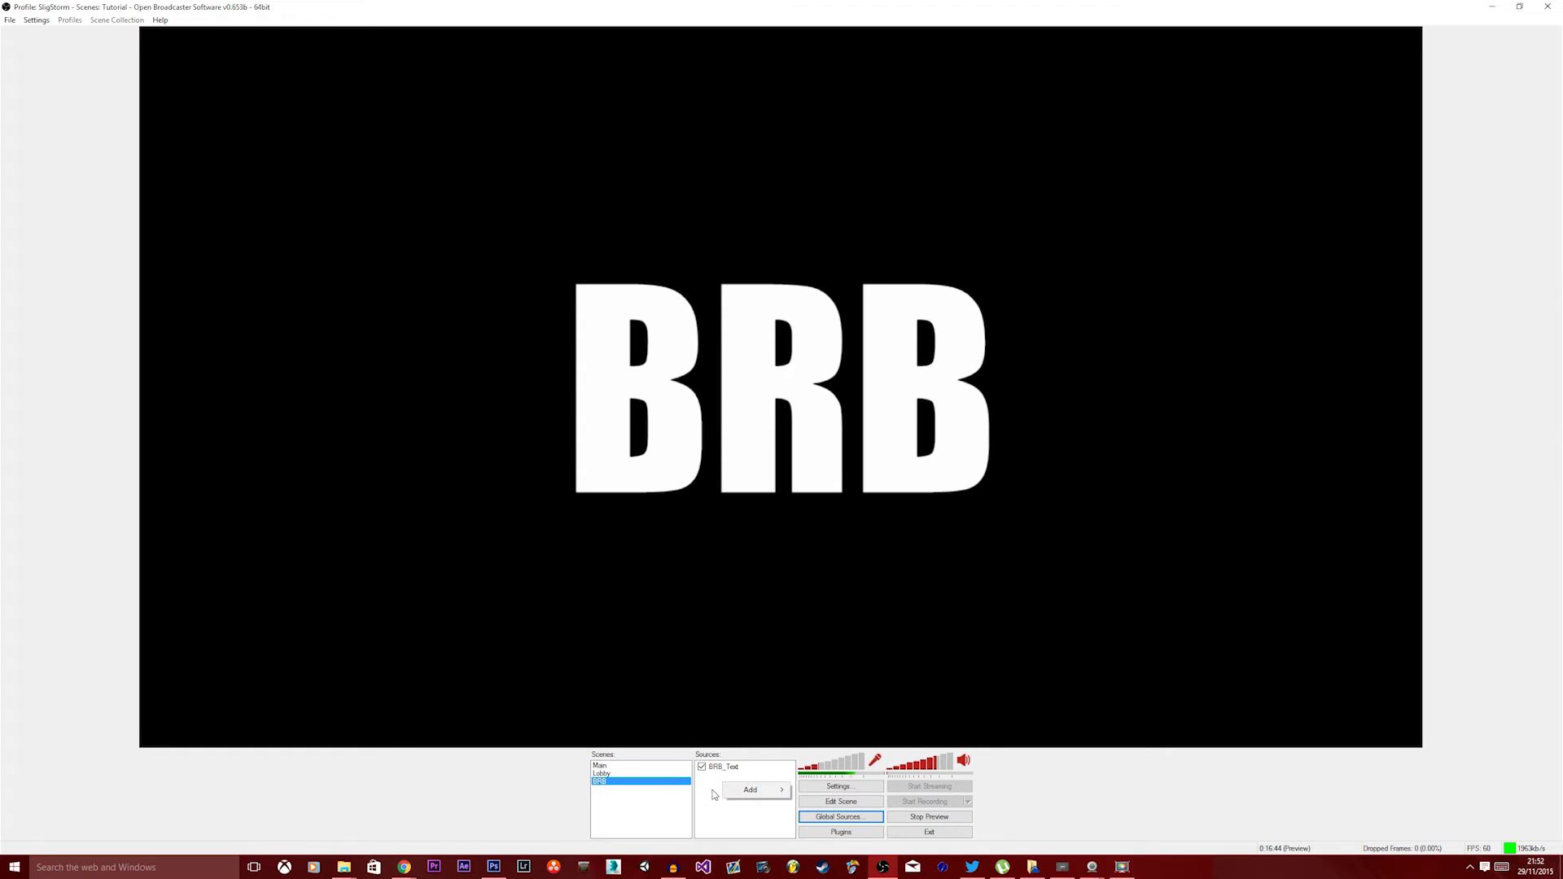
# - Choose Monitor Capture from the Sources Add submenu for the BRB scene
pyautogui.moveTo(747, 792)
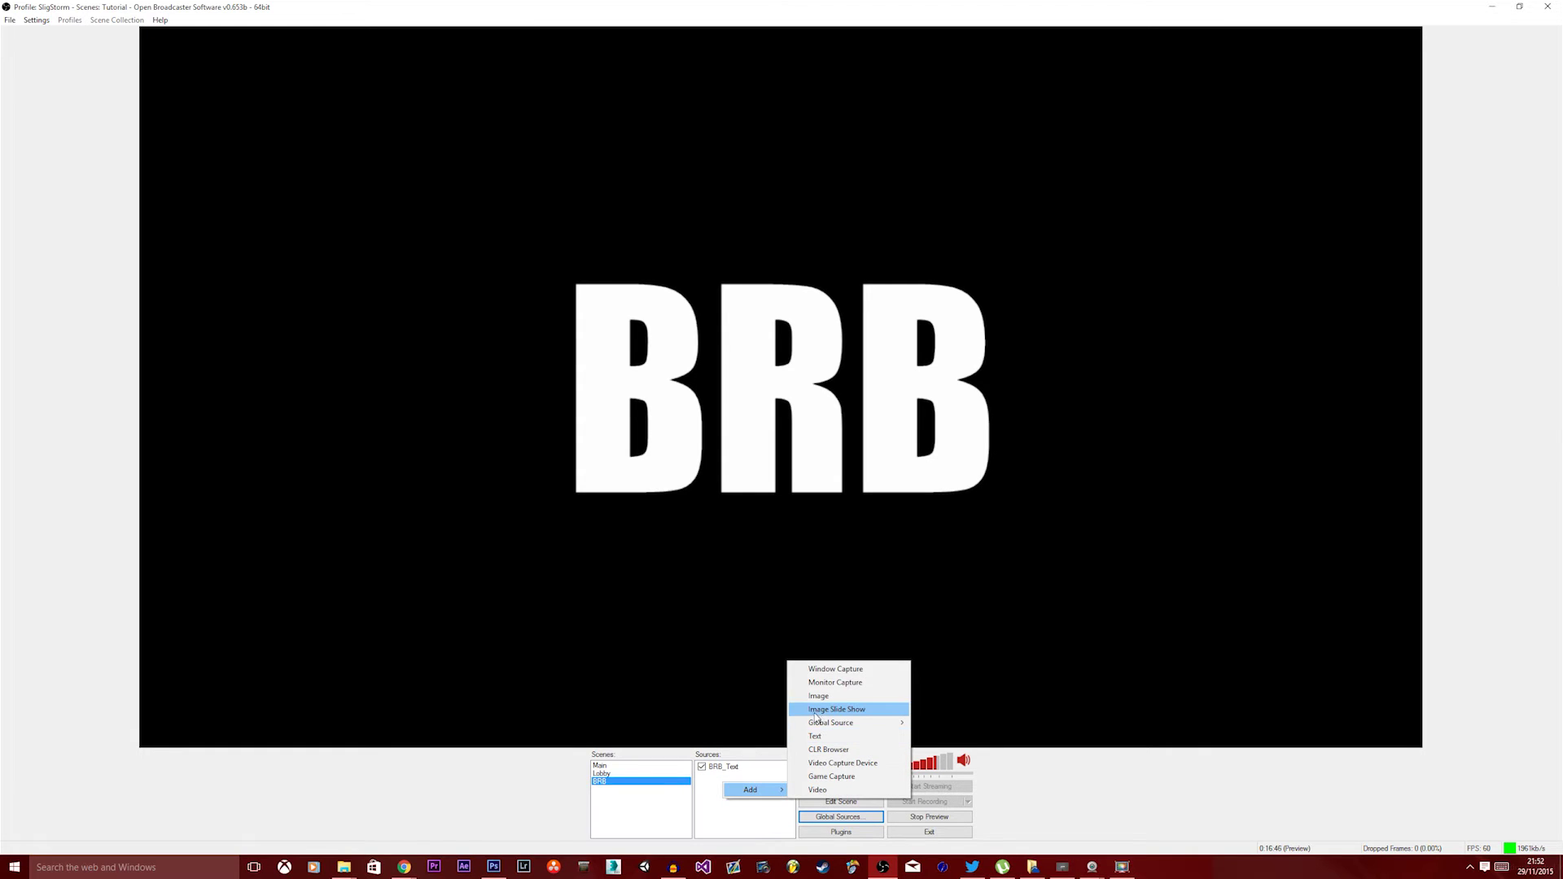
pyautogui.moveTo(810, 726)
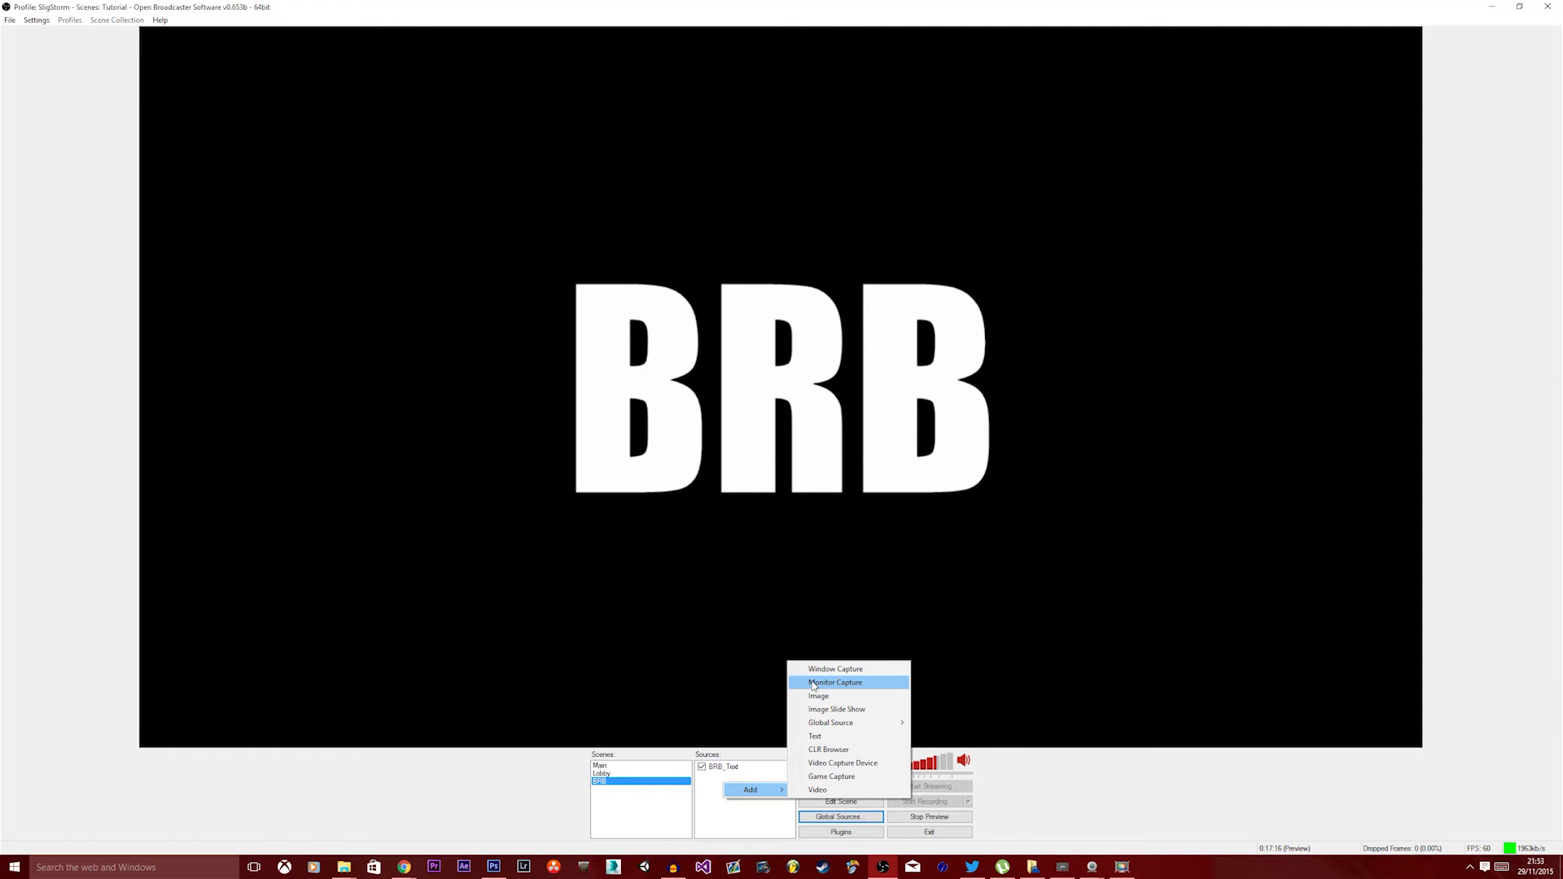
pyautogui.click(812, 683)
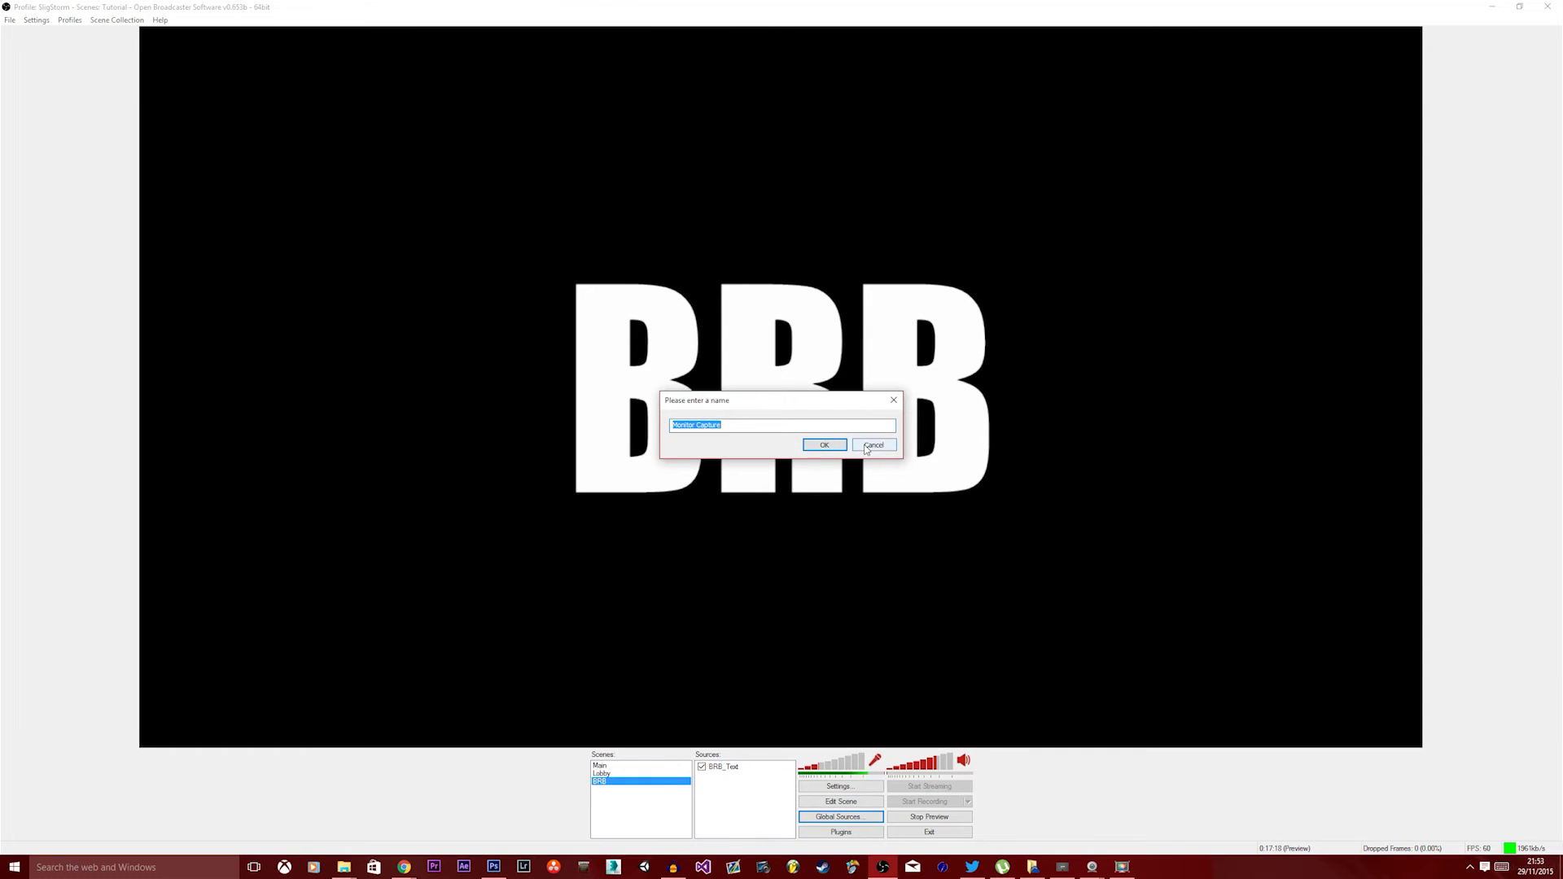
# - Add a Monitor Capture source named Monitor Capture that captures monitor 3
pyautogui.click(826, 448)
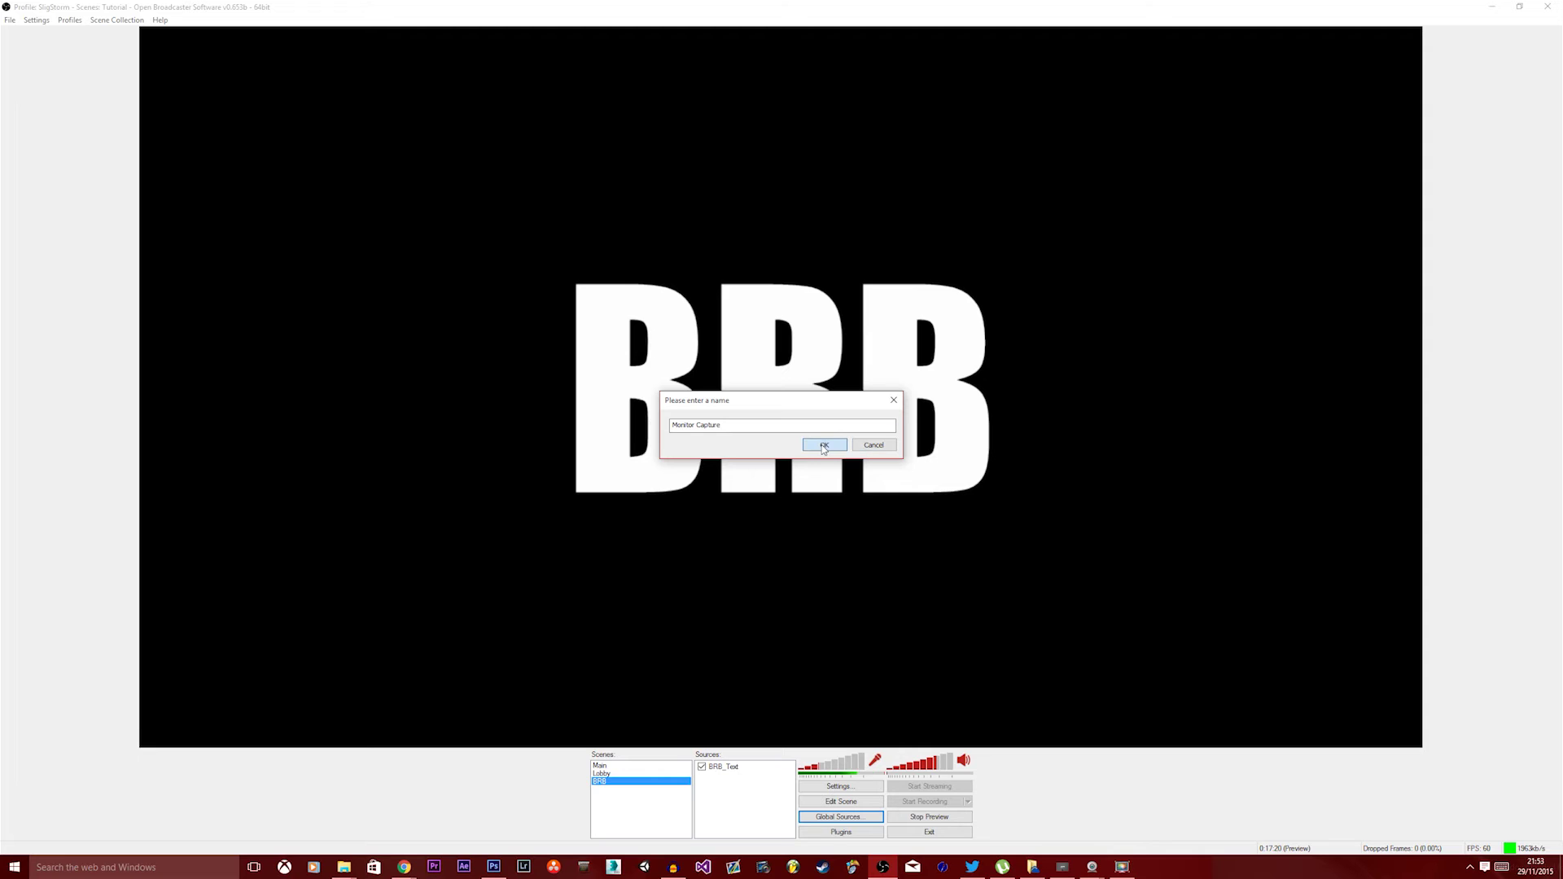
pyautogui.click(823, 448)
pyautogui.click(698, 269)
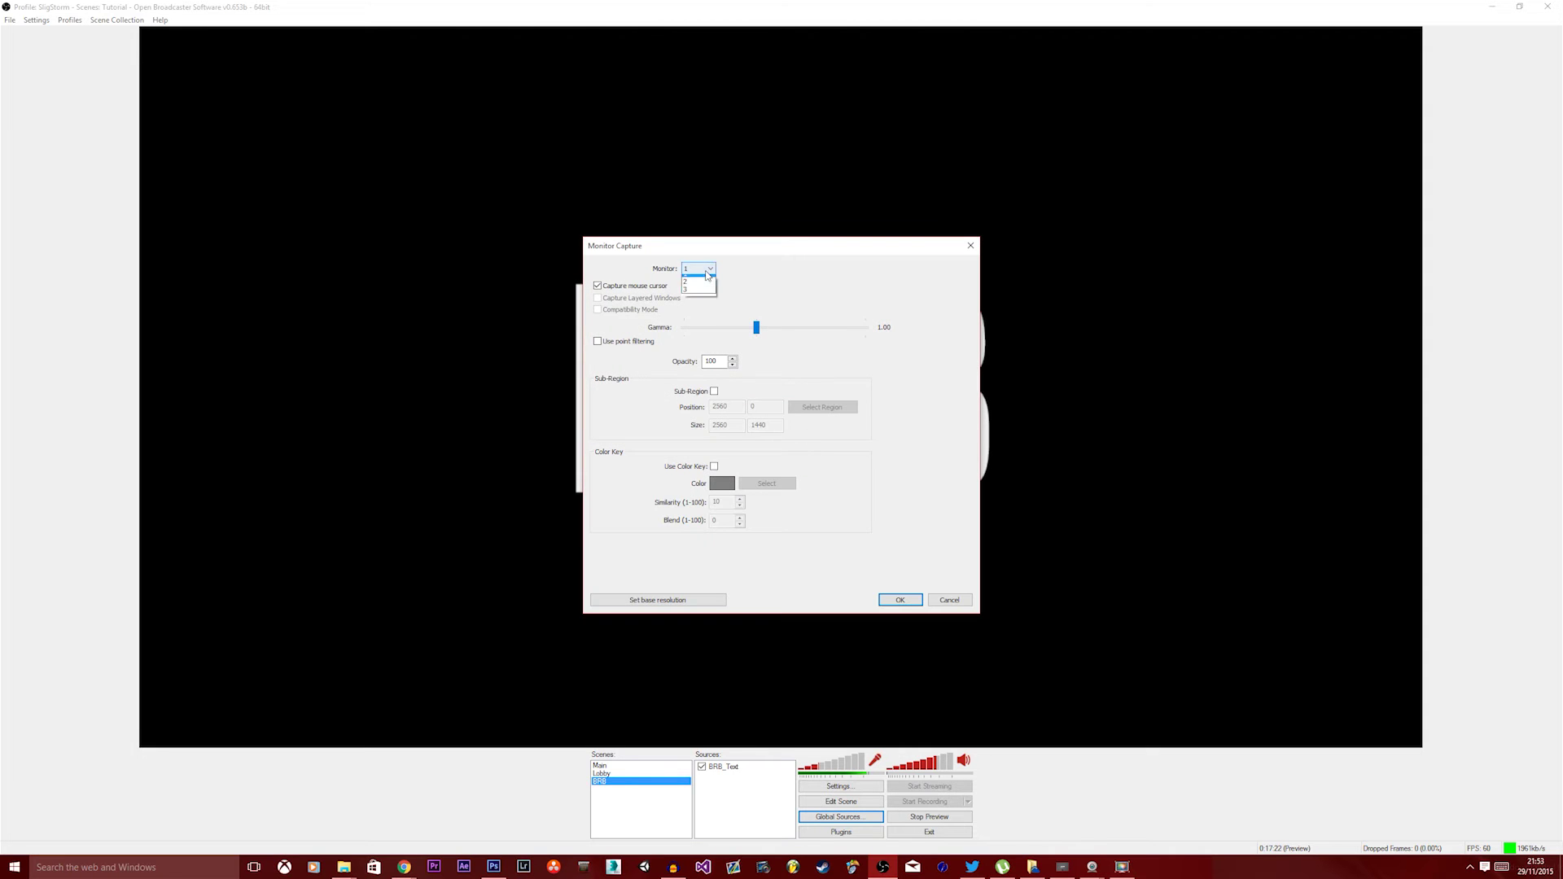
pyautogui.click(699, 294)
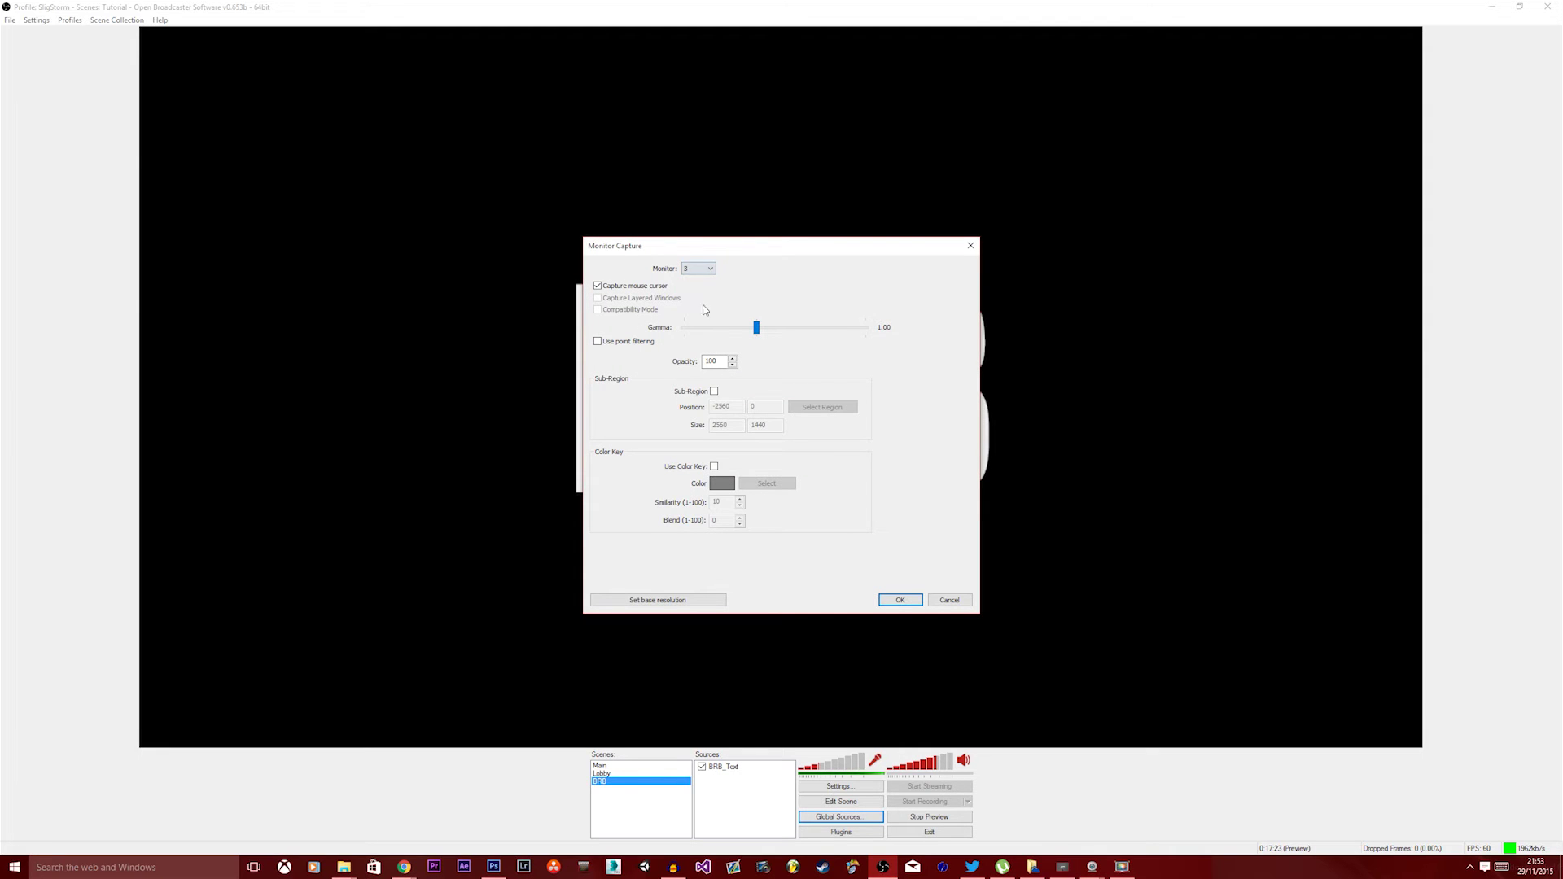
pyautogui.click(895, 600)
# - Bring BRB_Text in front, dim the Monitor Capture to 25 opacity, then show Main
pyautogui.rightClick(721, 778)
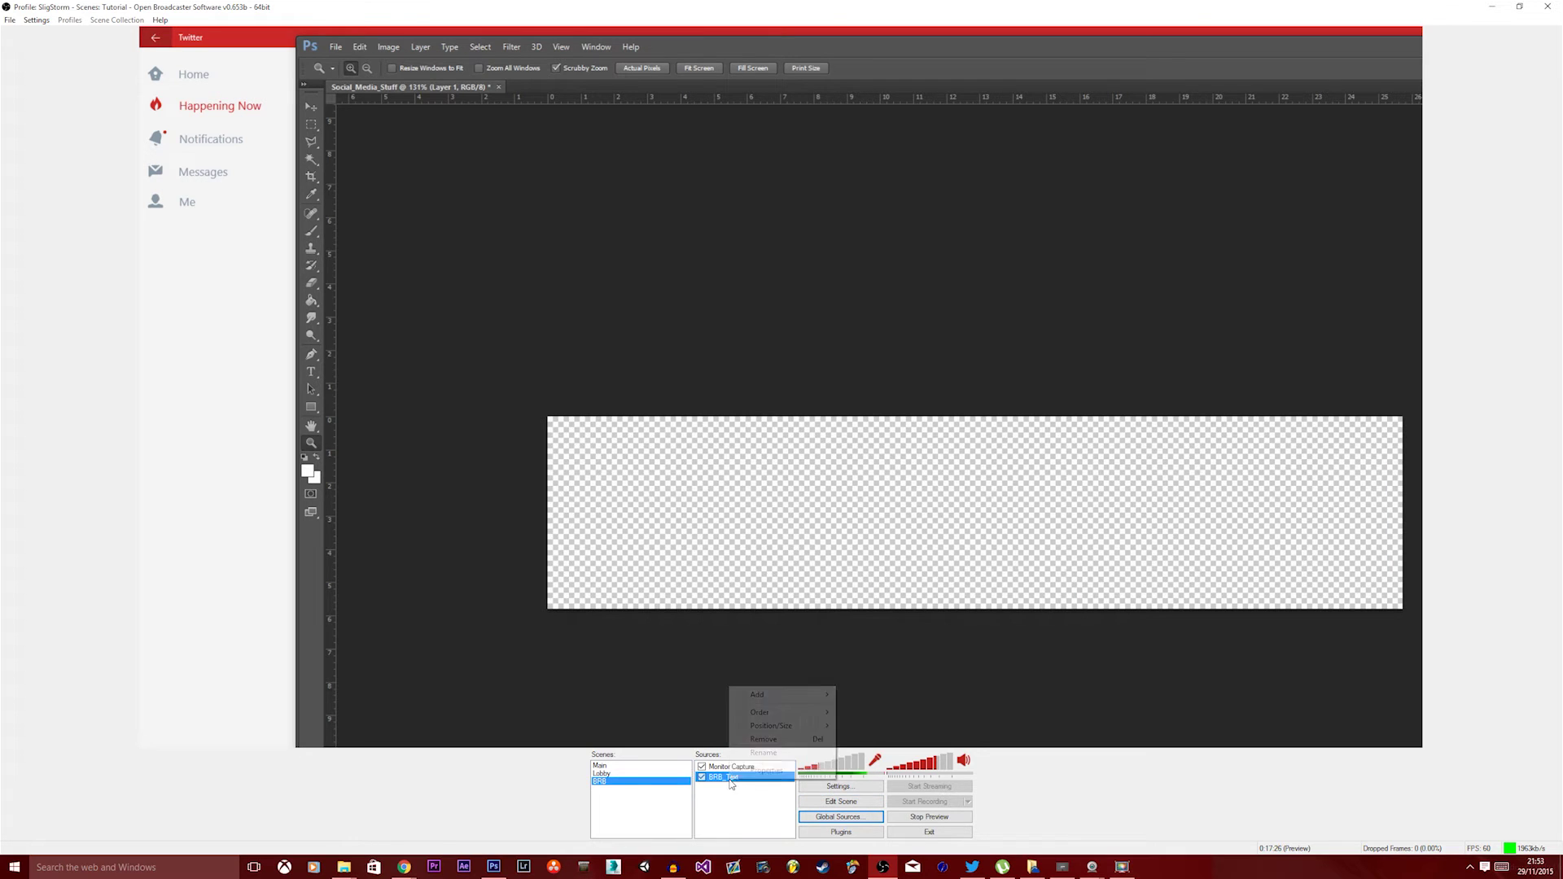
pyautogui.click(871, 744)
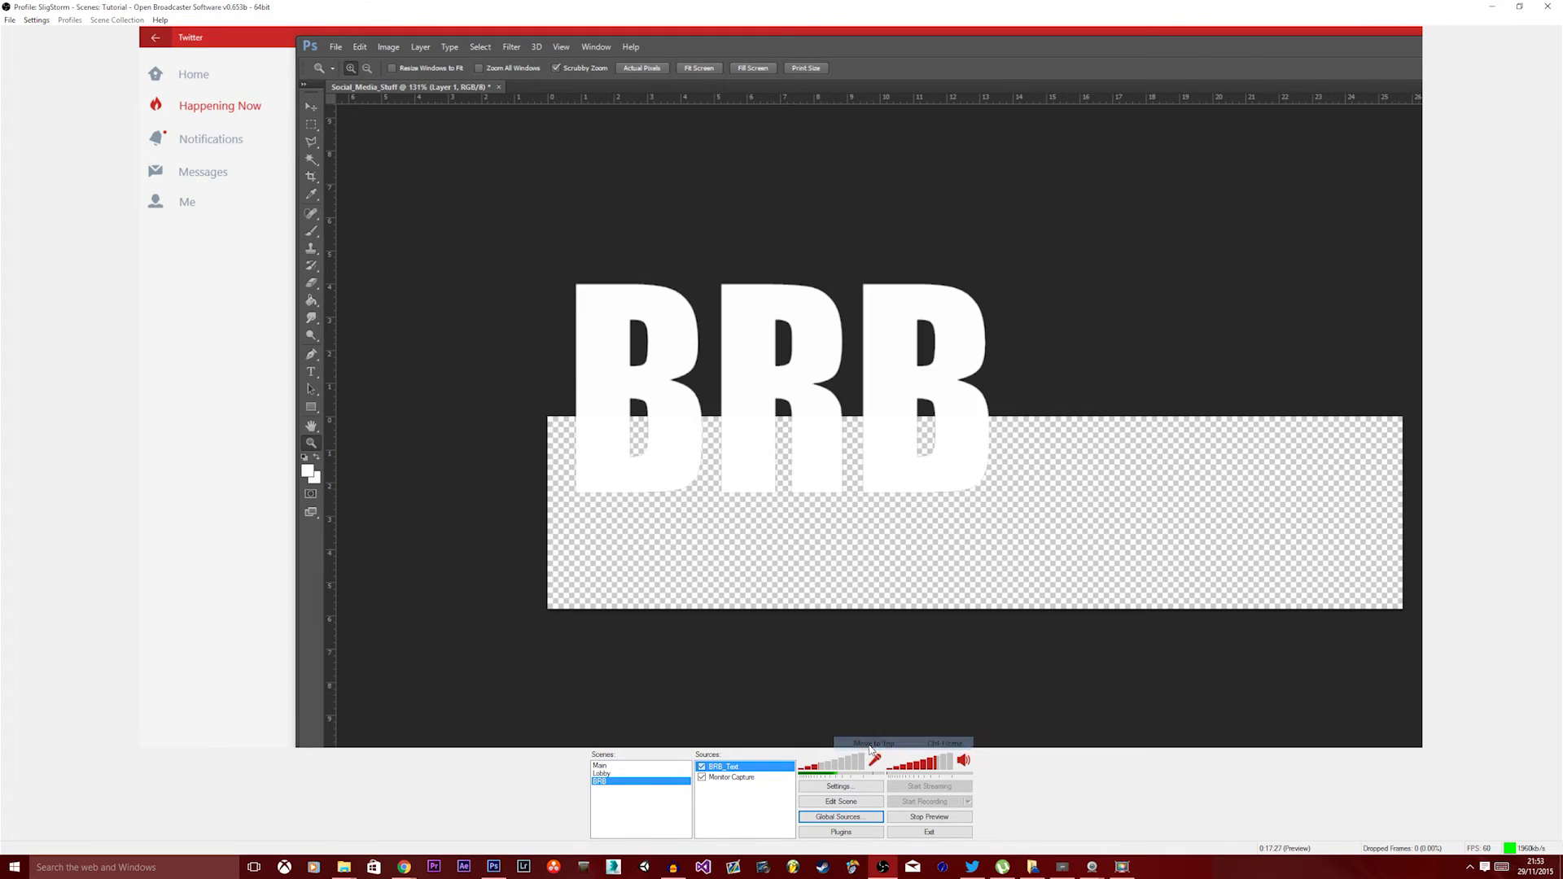
pyautogui.doubleClick(731, 778)
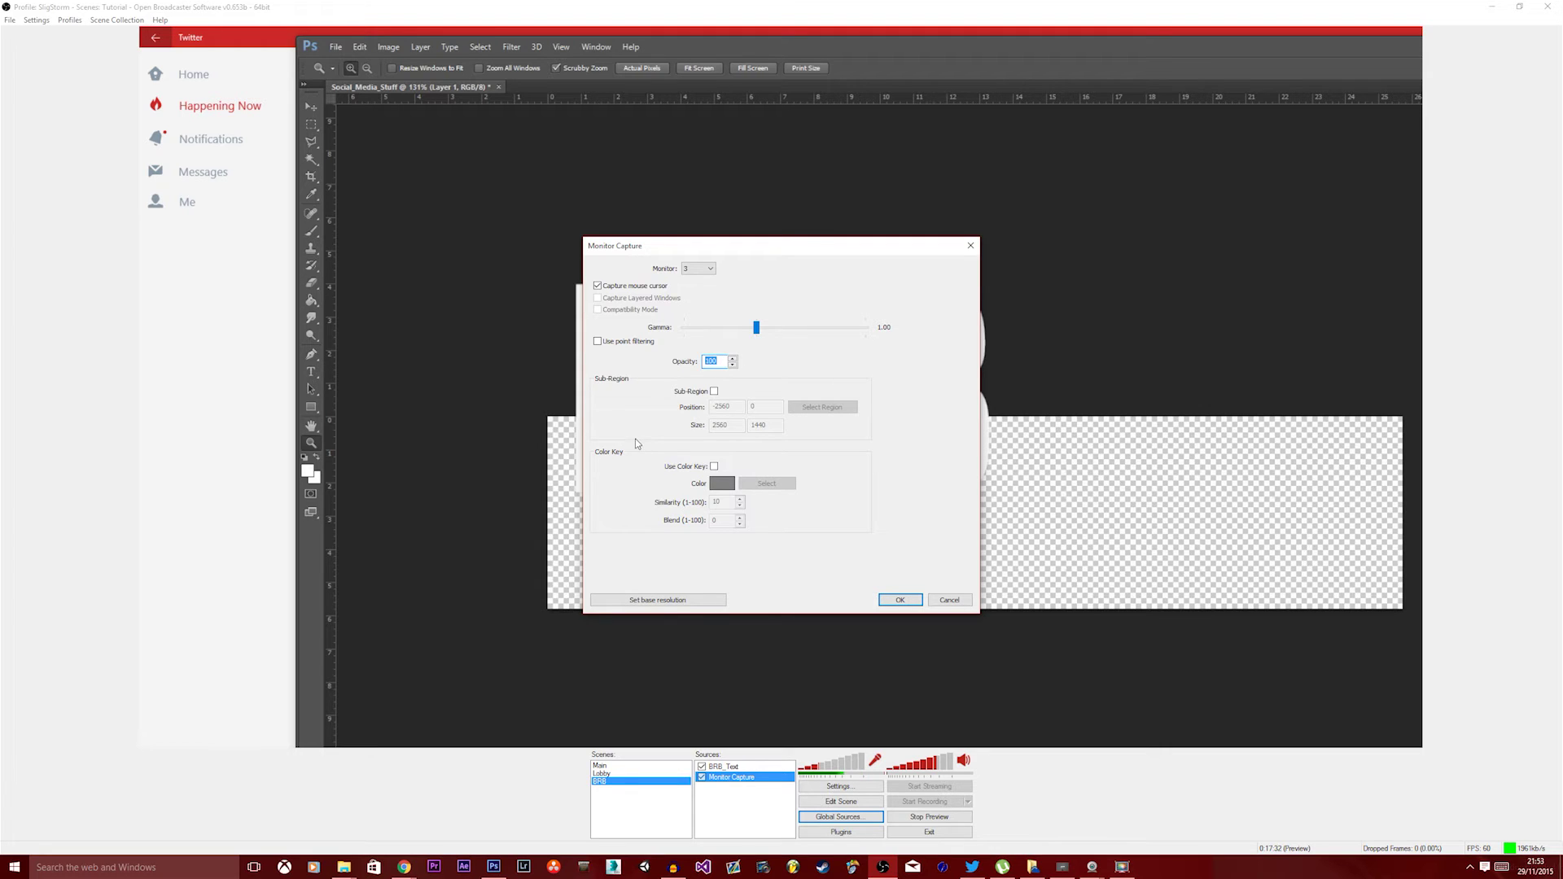
pyautogui.write('25')
pyautogui.click(882, 603)
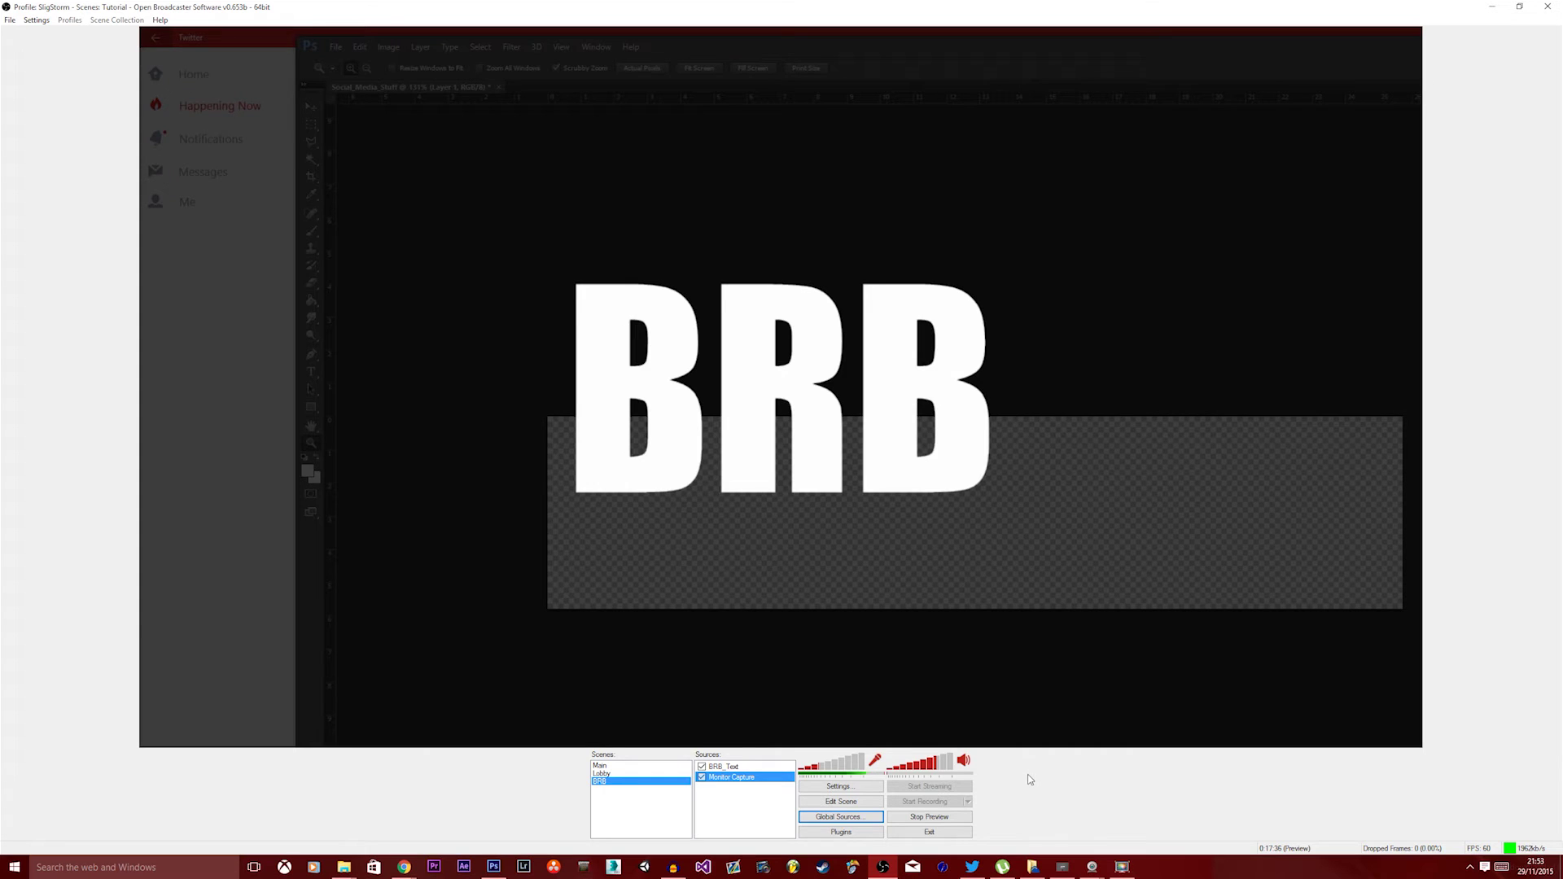
pyautogui.click(658, 766)
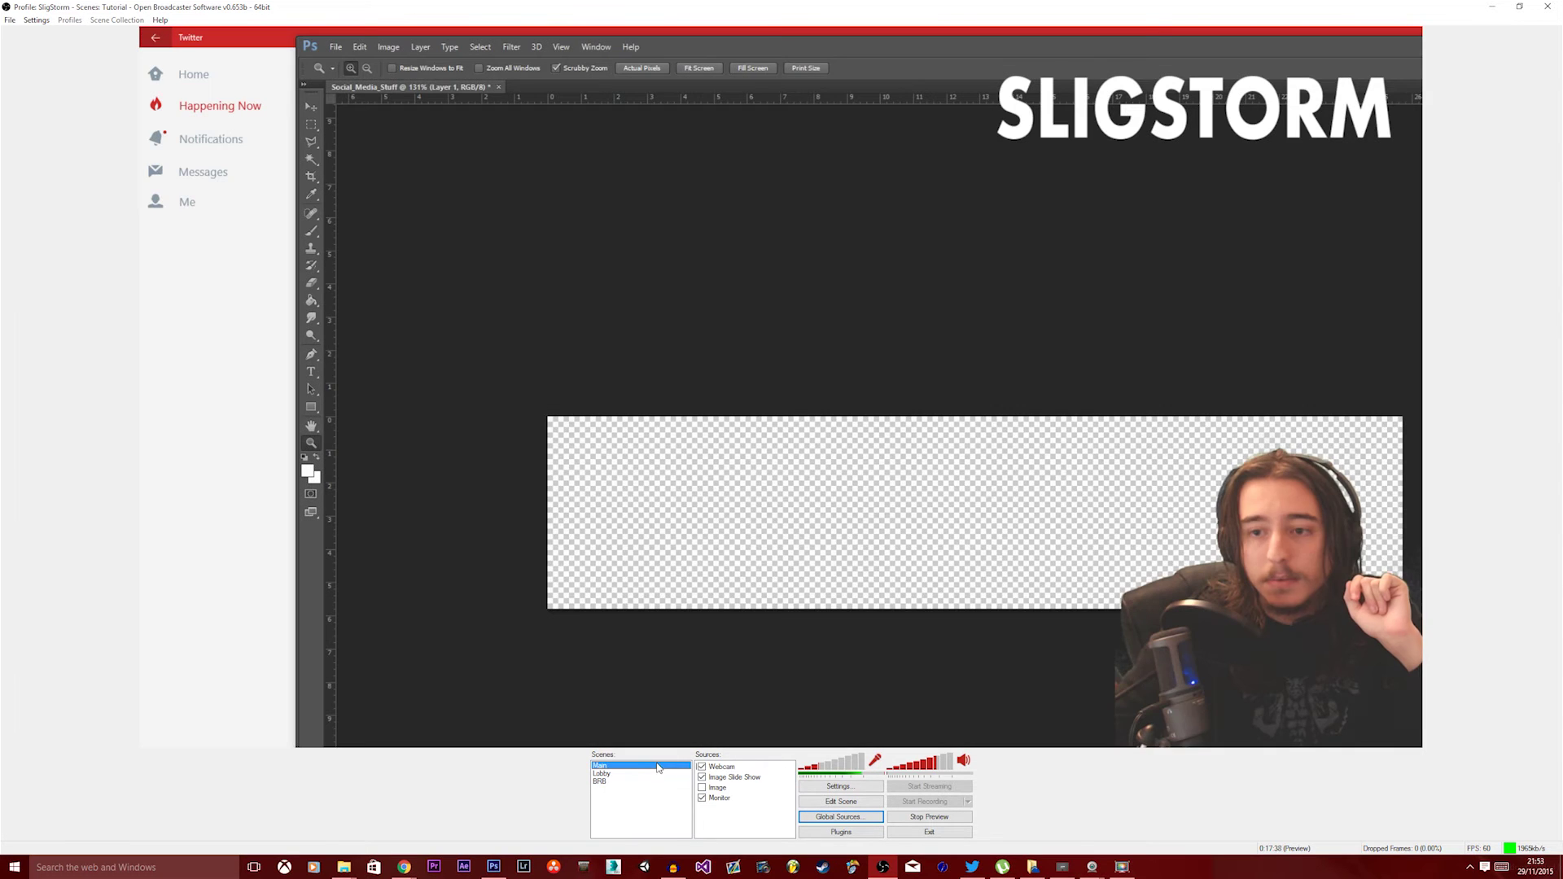
# - Review the BRB scene with the captured Photoshop window maximised, then switch to Lobby
pyautogui.click(655, 781)
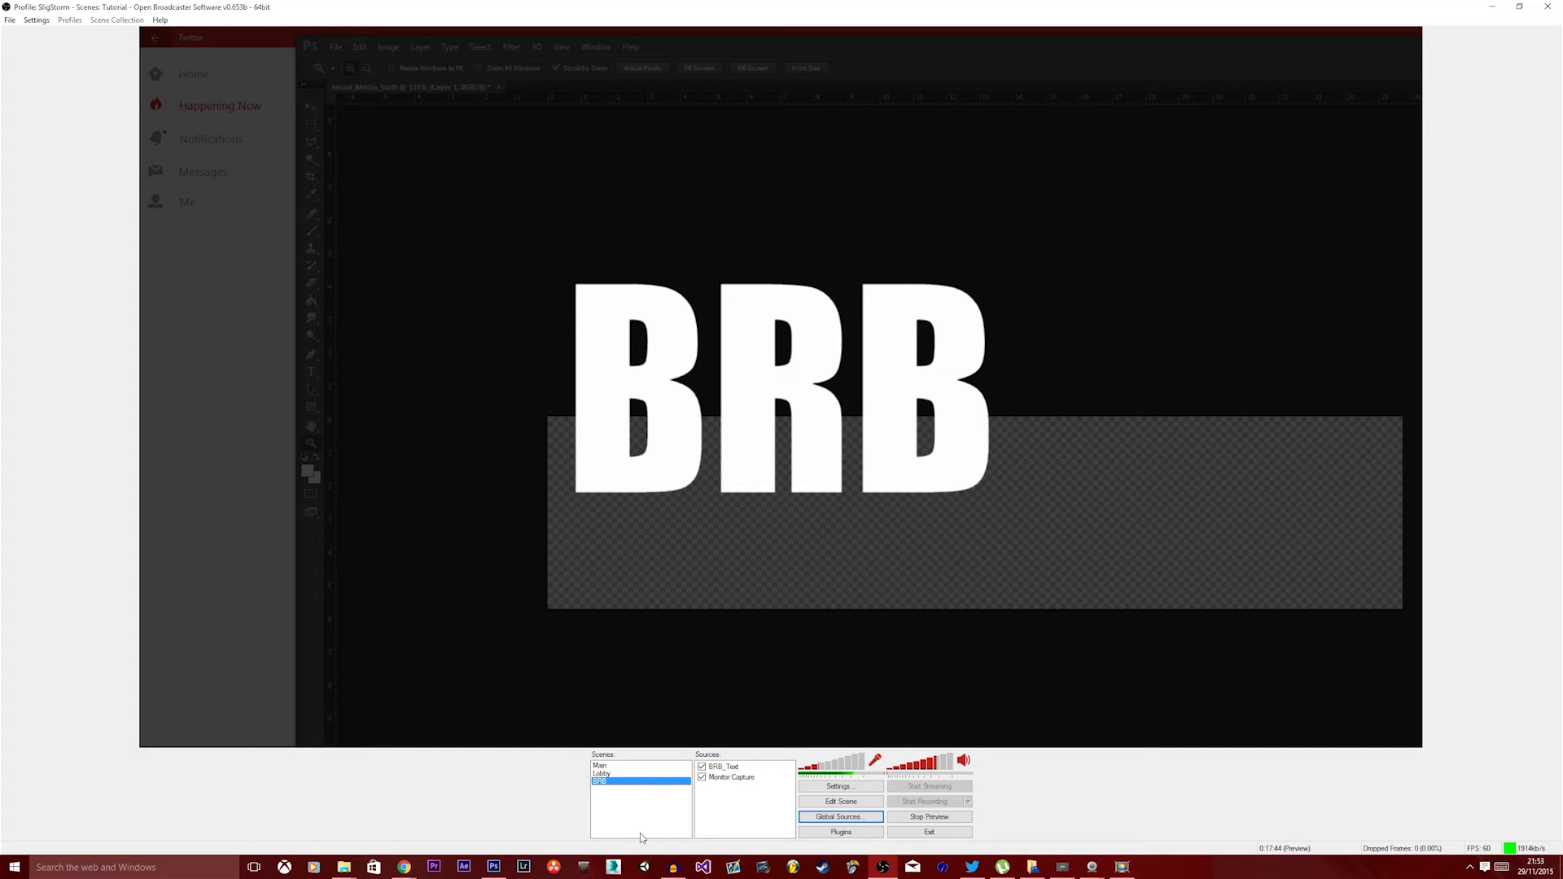
pyautogui.moveTo(351, 869)
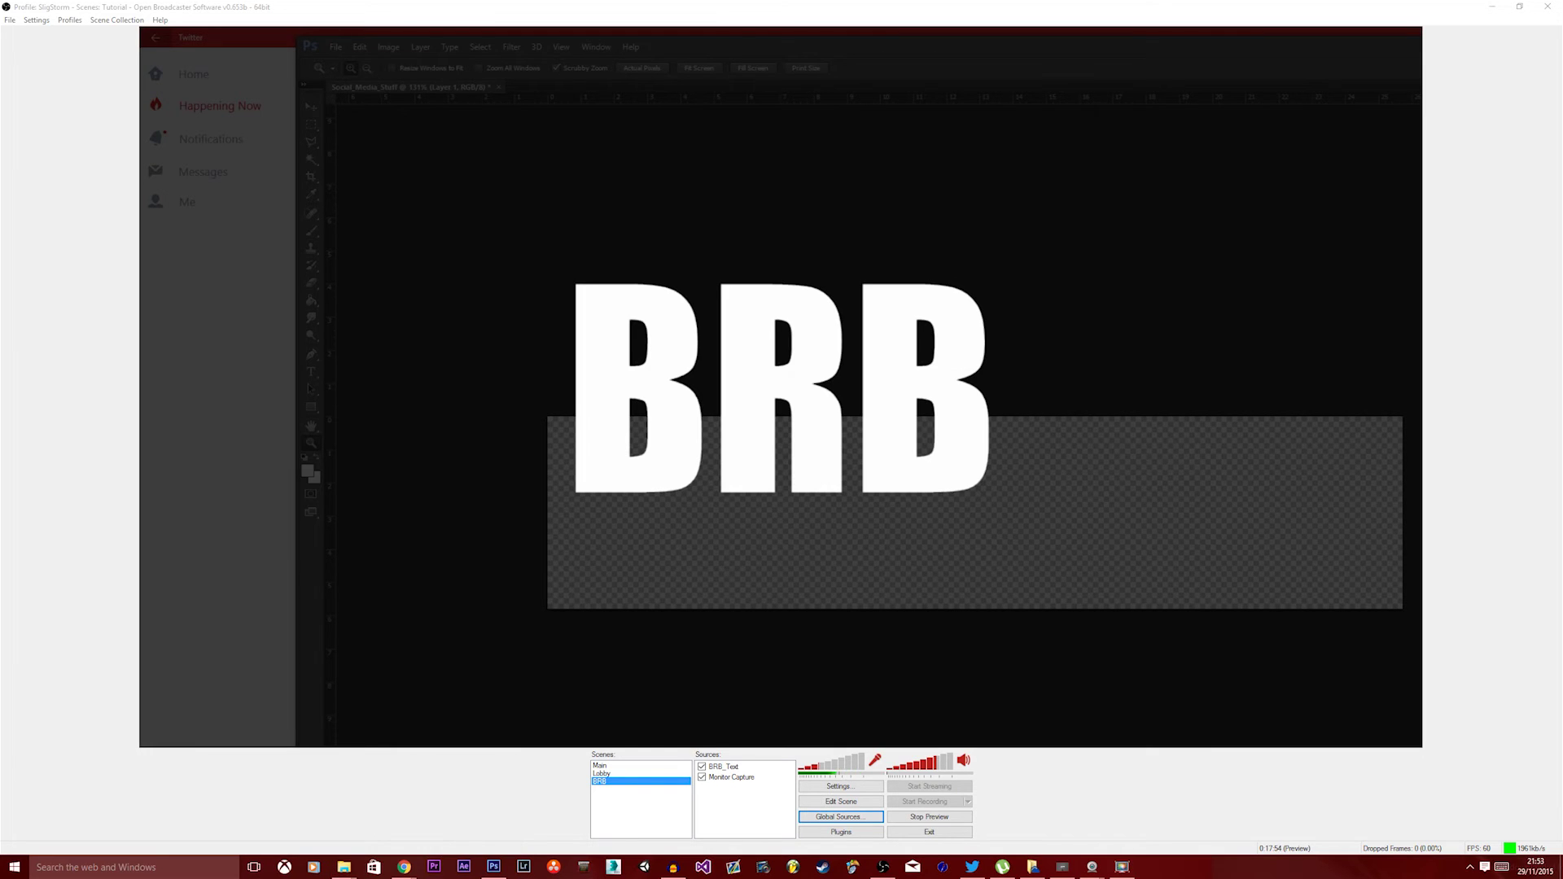
pyautogui.hotkey('alt', 'Tab')
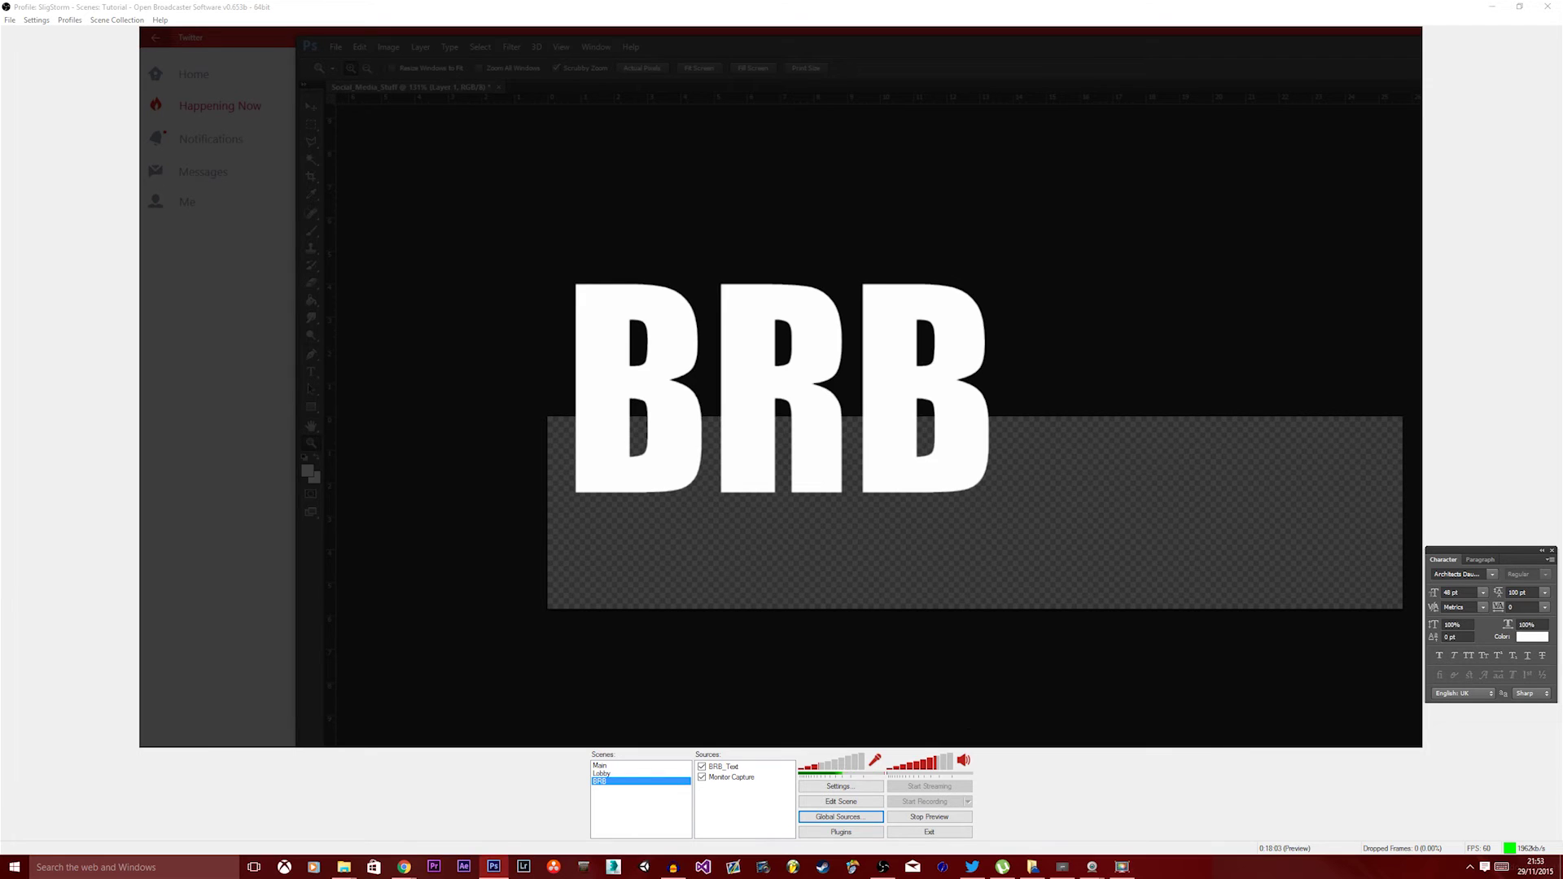
pyautogui.doubleClick(1047, 56)
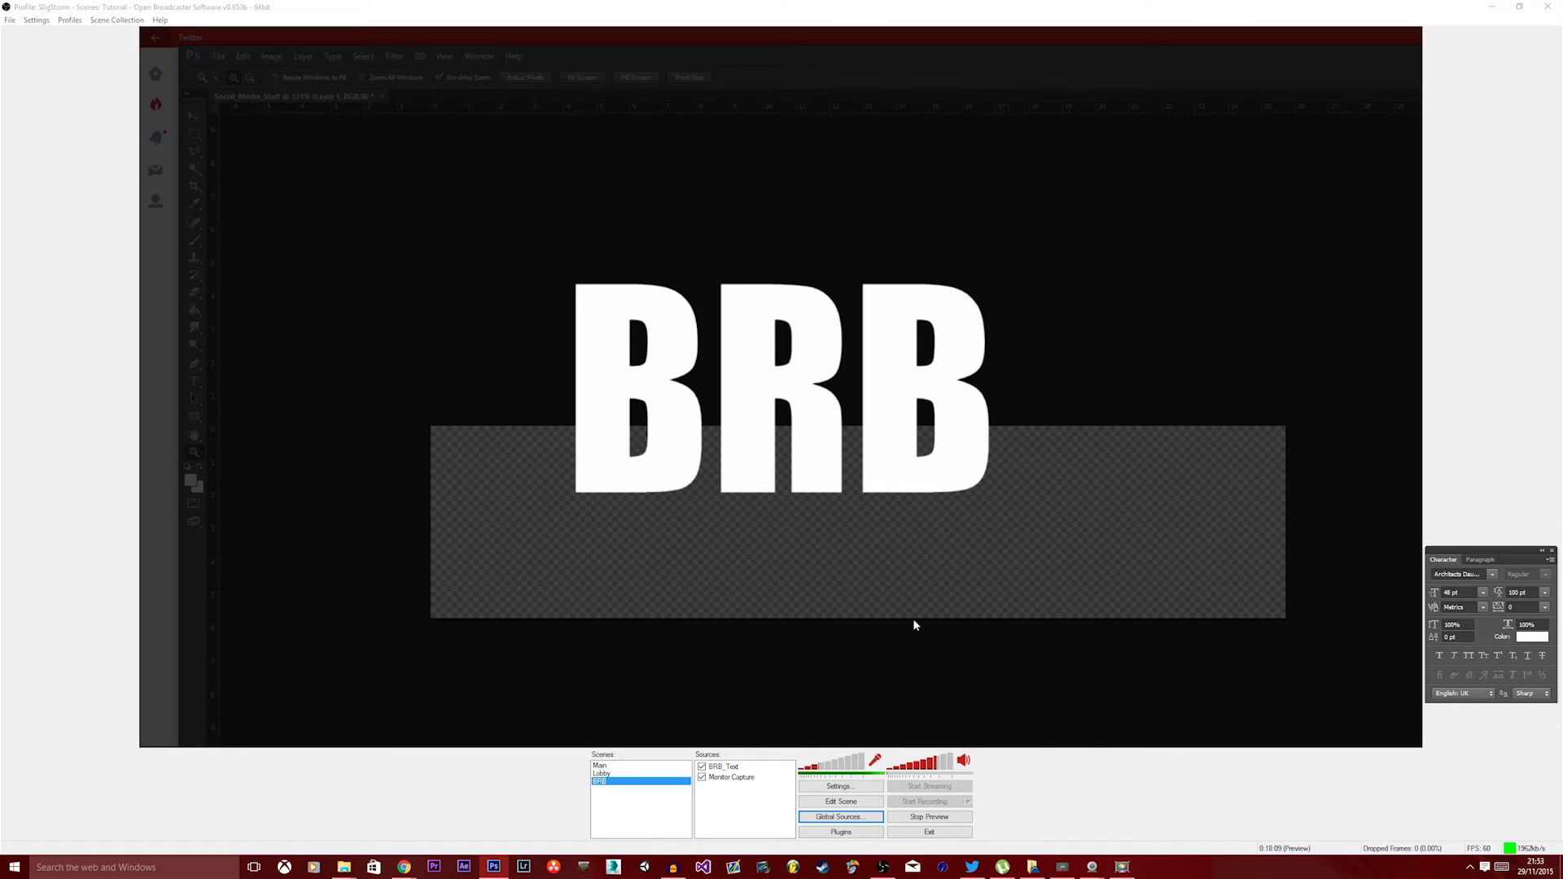
pyautogui.click(615, 774)
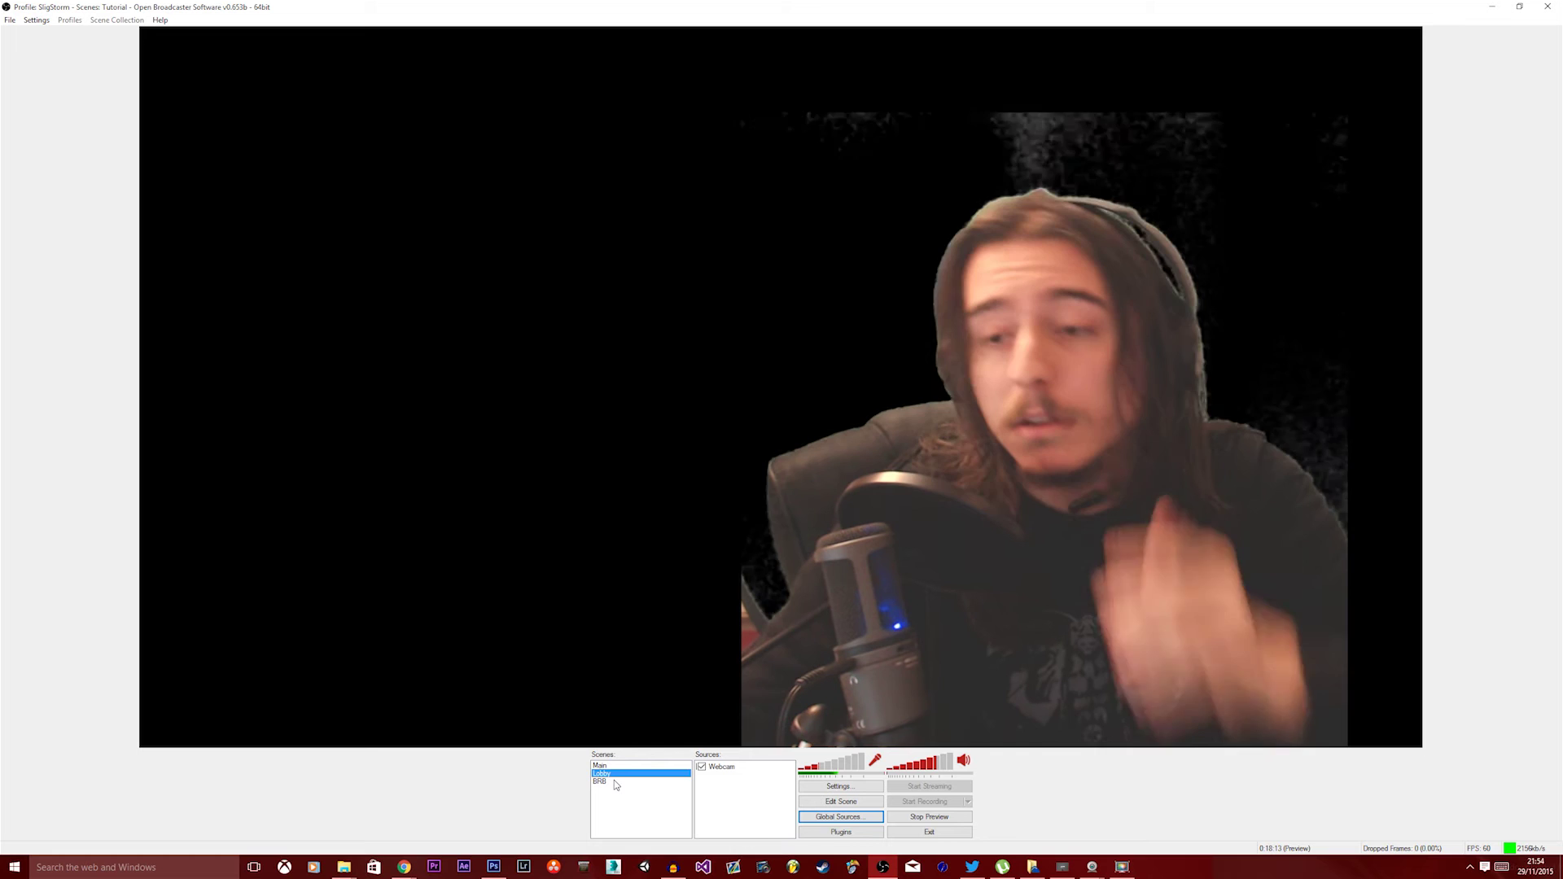
# - Bring up the source-adding menu twice and dismiss it without adding anything
pyautogui.rightClick(728, 785)
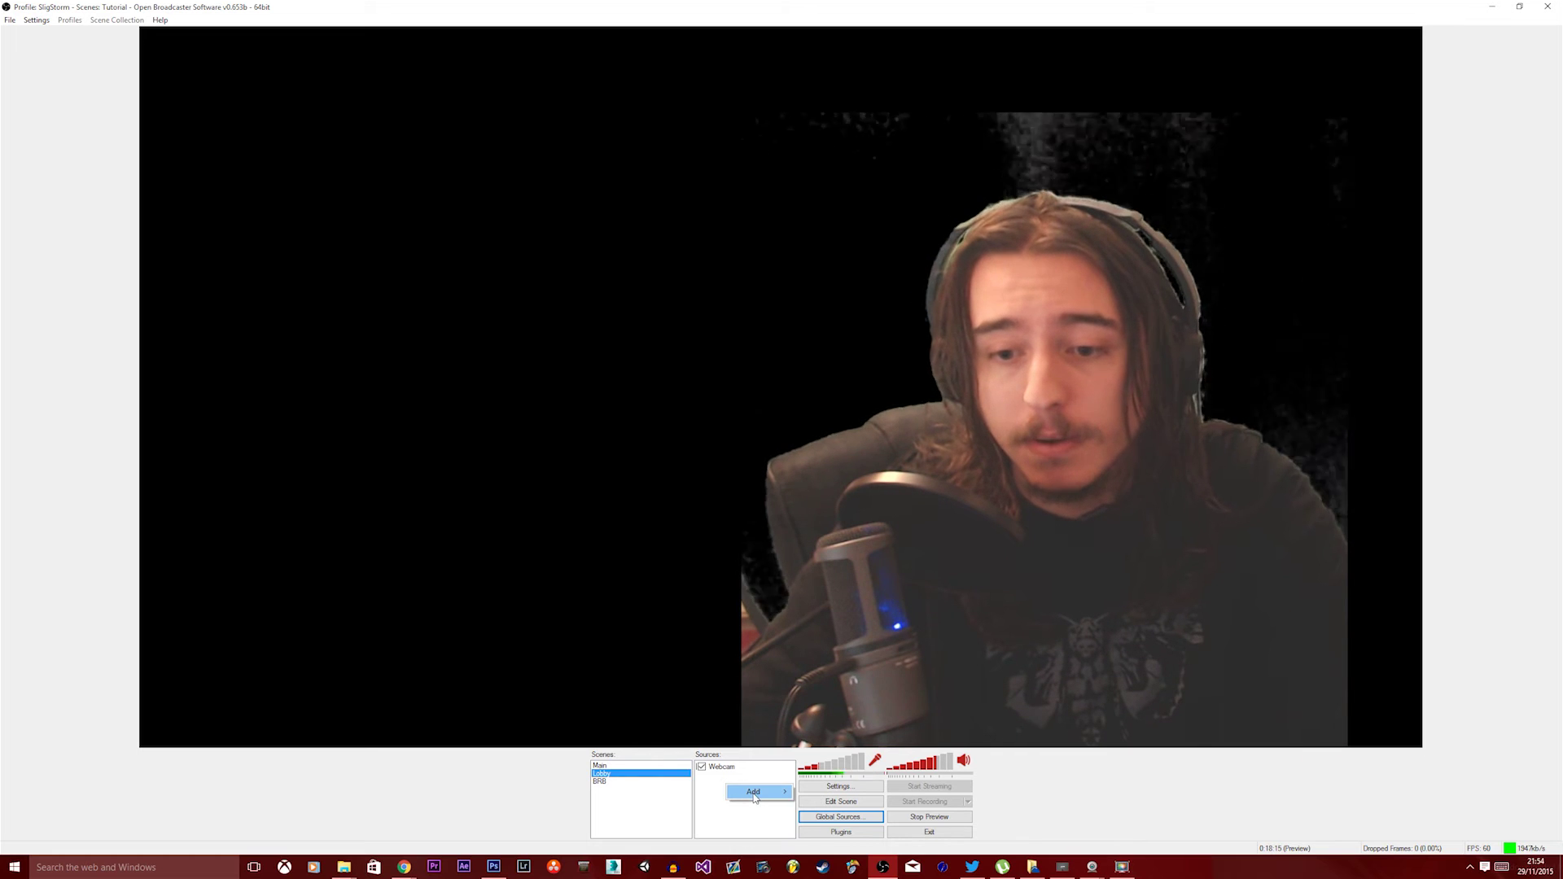
pyautogui.moveTo(753, 794)
pyautogui.click(518, 854)
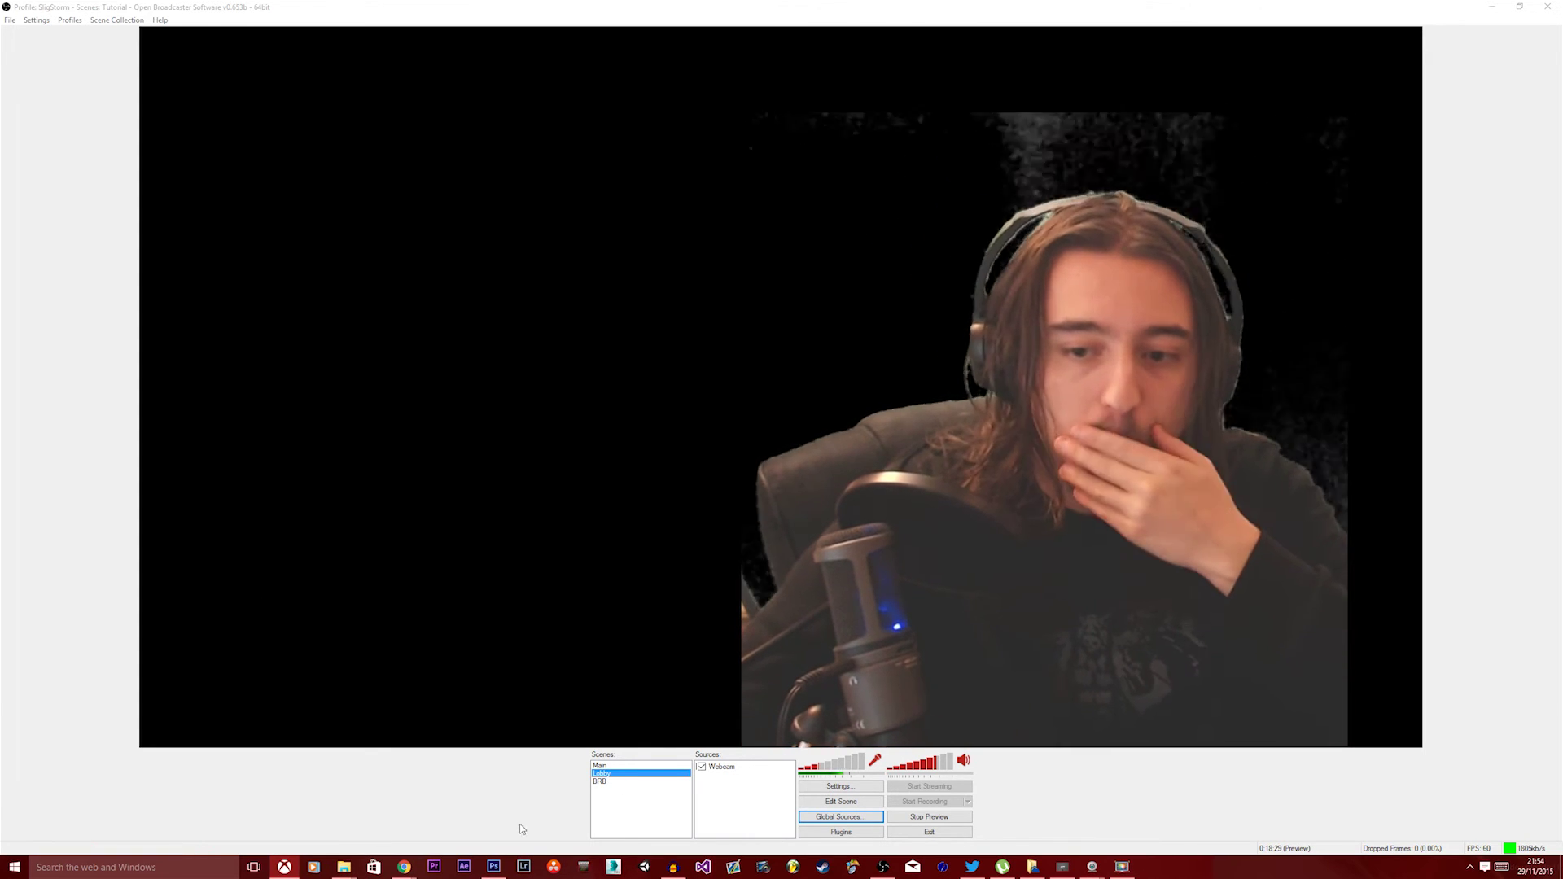
pyautogui.rightClick(743, 813)
pyautogui.moveTo(778, 820)
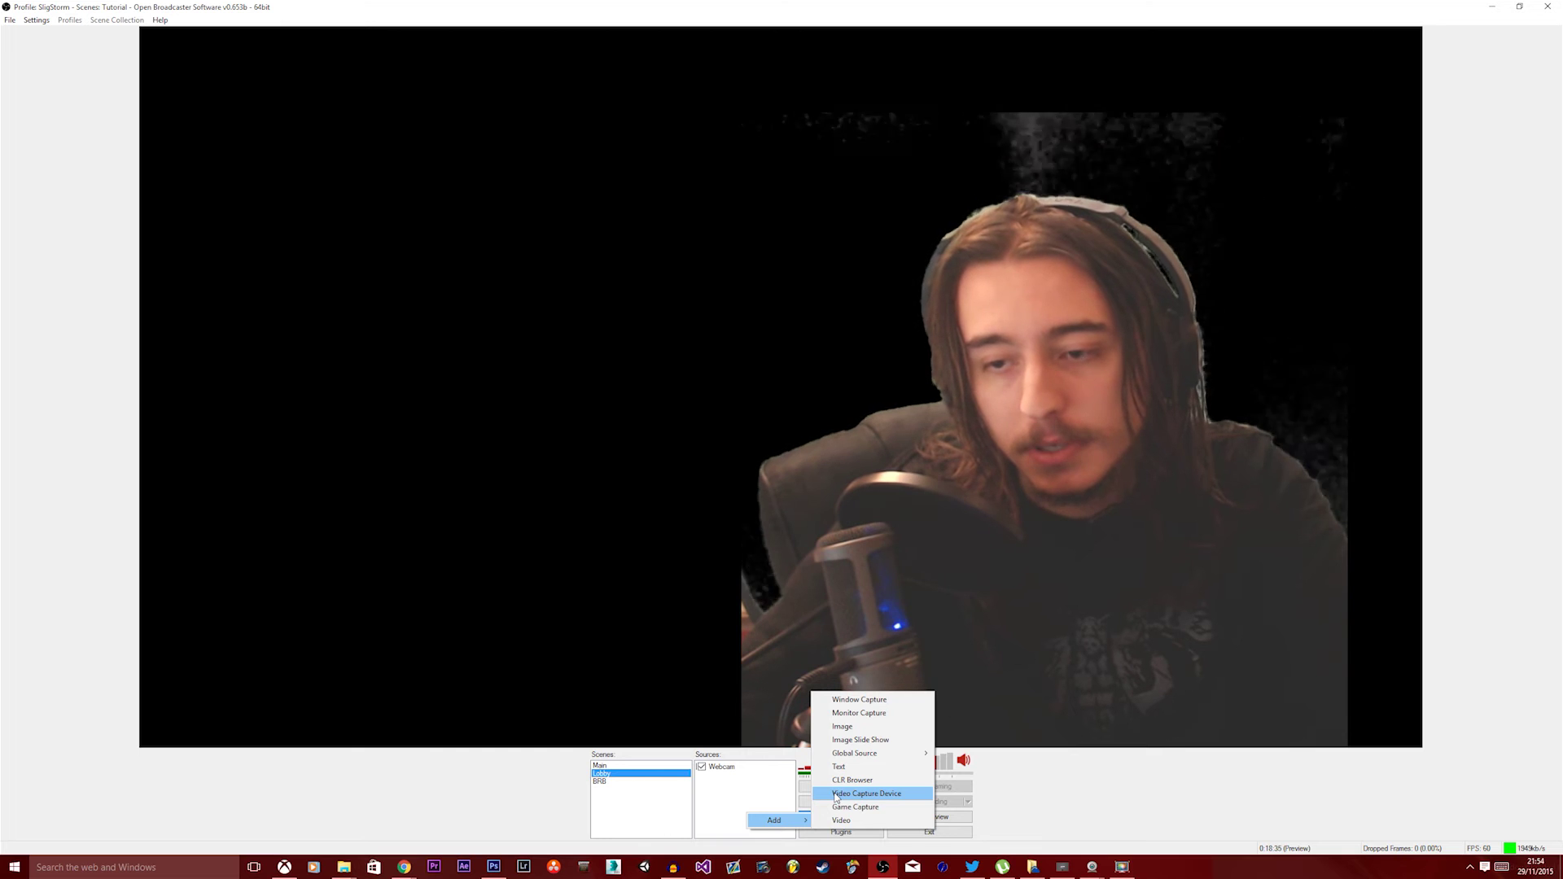
pyautogui.click(776, 801)
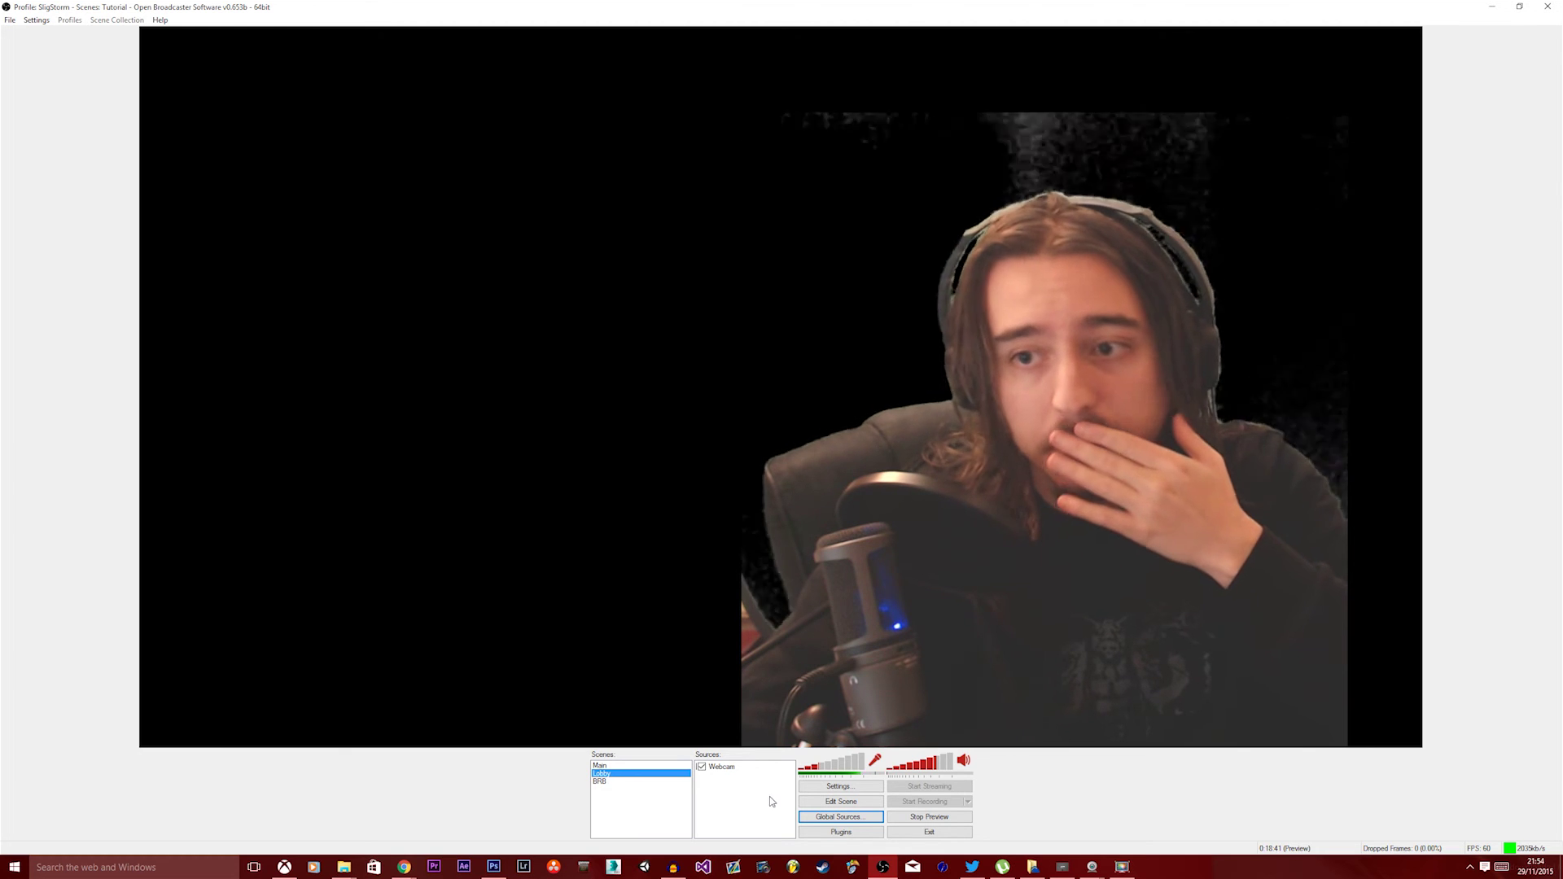
# - Create a new Monitor Capture source named 'Xbox'
pyautogui.rightClick(740, 773)
pyautogui.moveTo(769, 780)
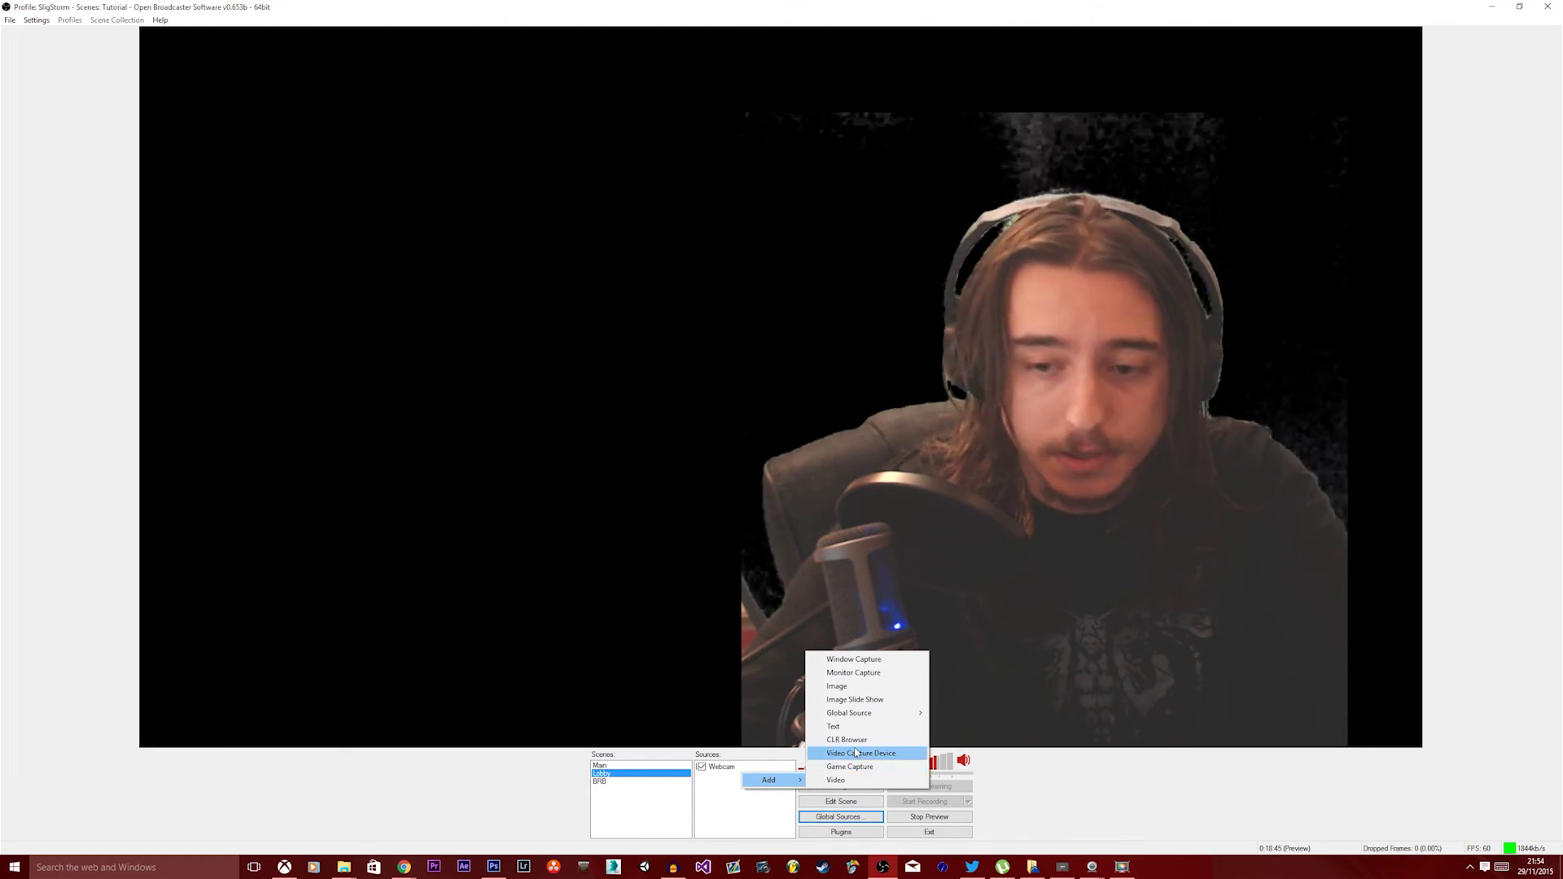
pyautogui.moveTo(829, 718)
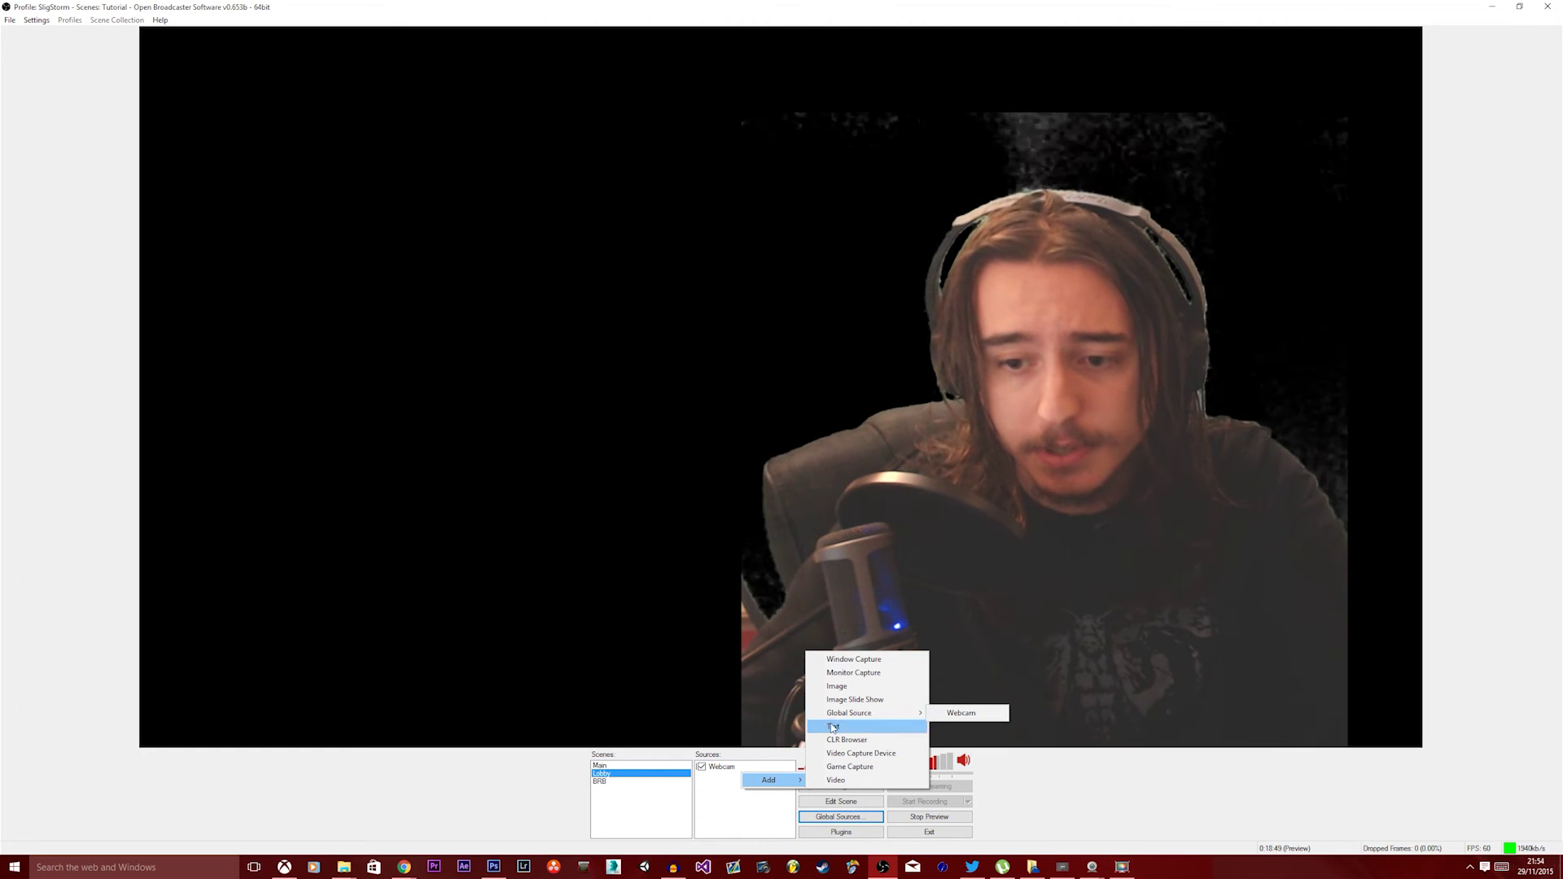
pyautogui.click(834, 674)
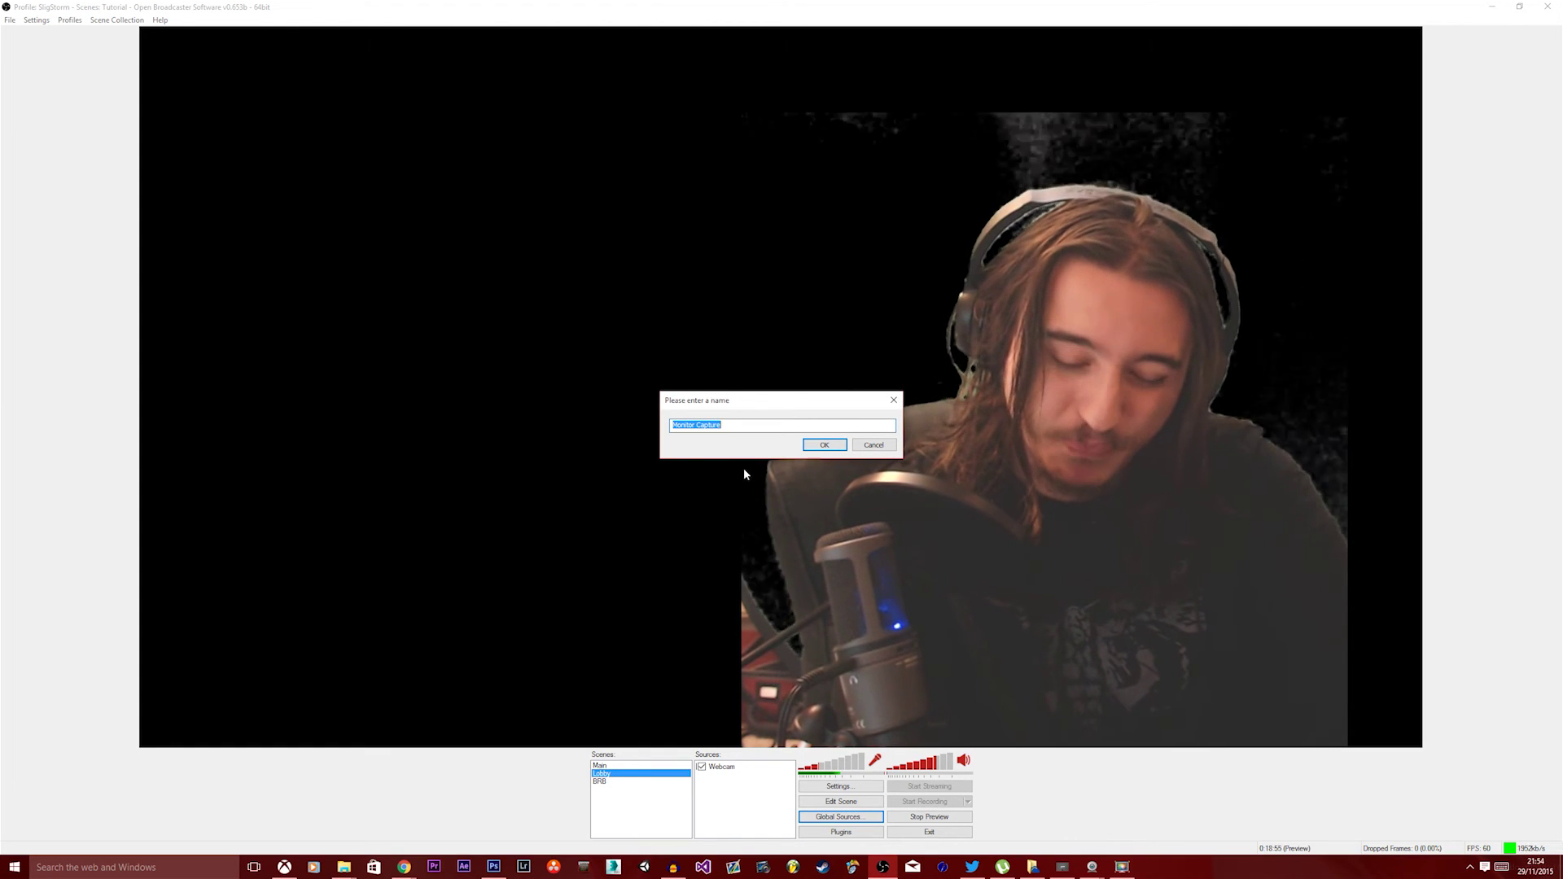
pyautogui.write('Xb')
pyautogui.press('Return')
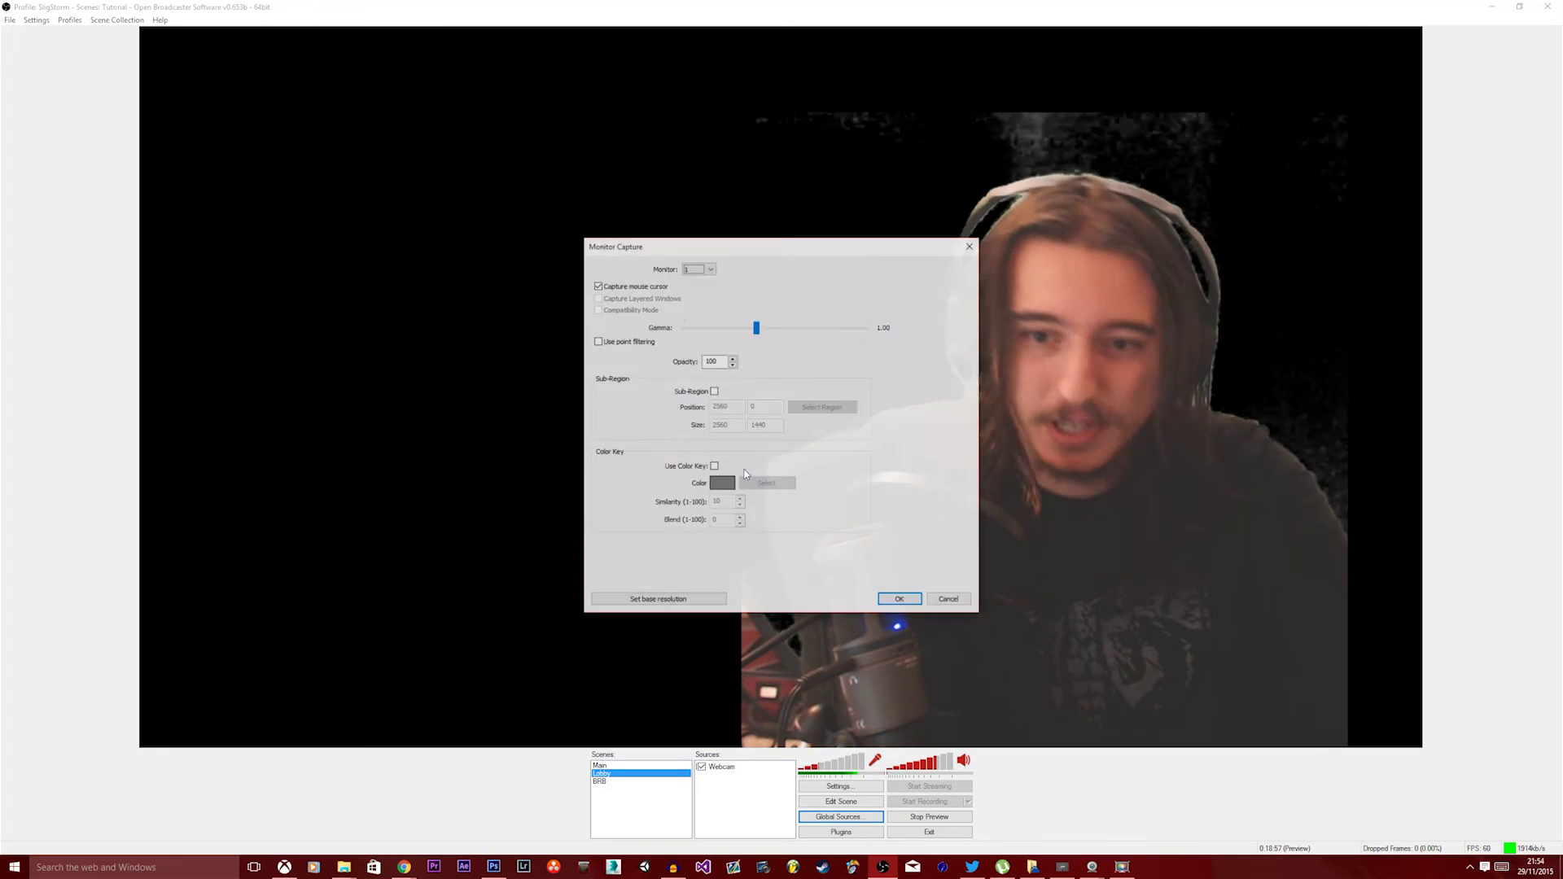
# - Set the Xbox capture to Monitor 3 and confirm the settings
pyautogui.click(694, 298)
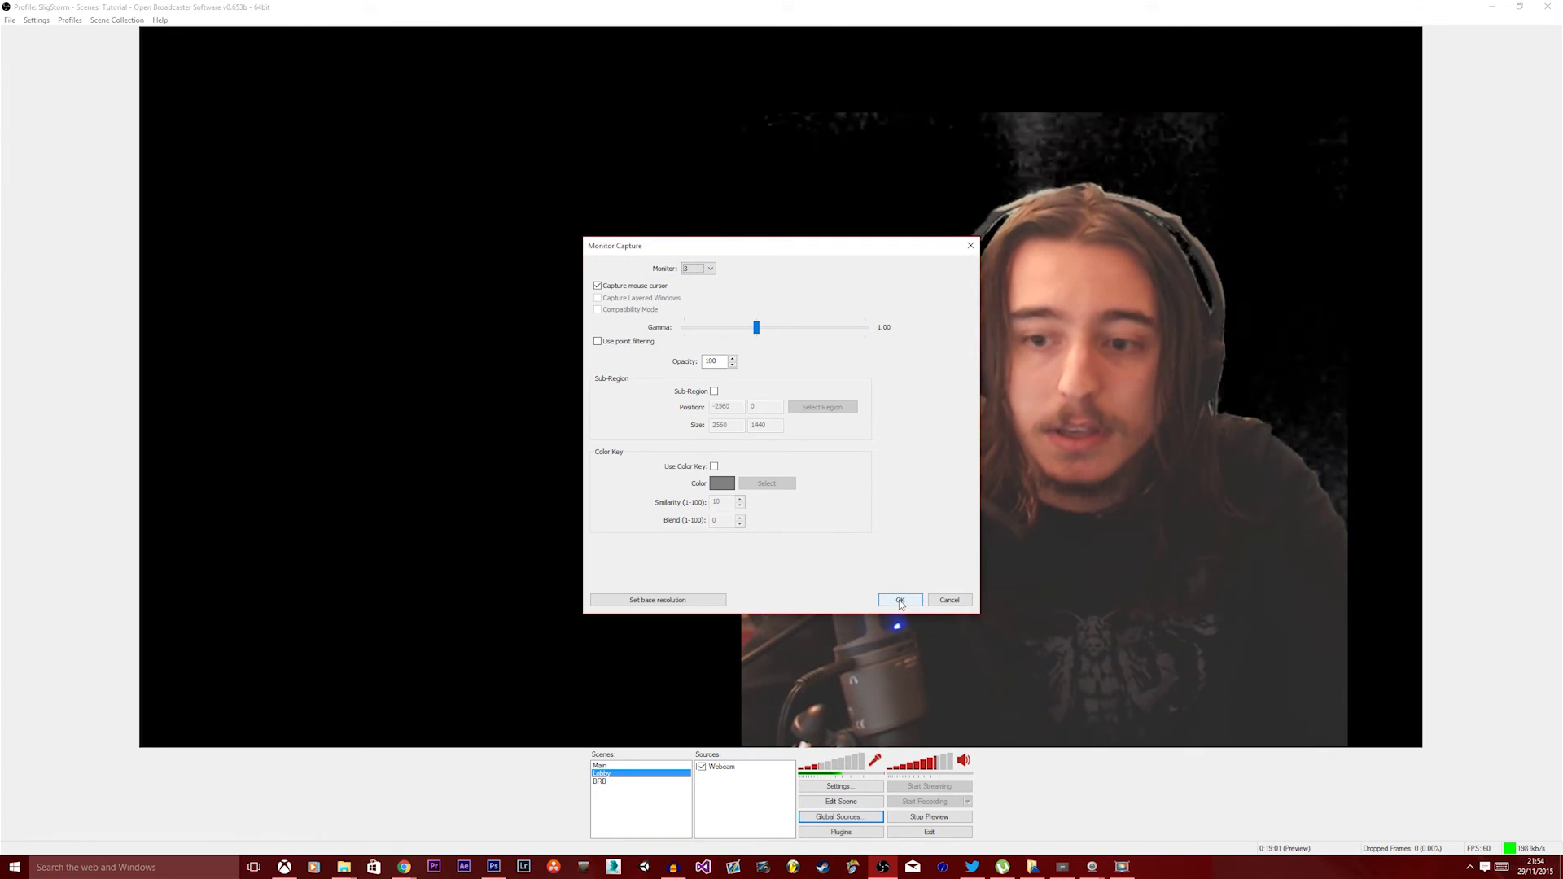
pyautogui.click(709, 269)
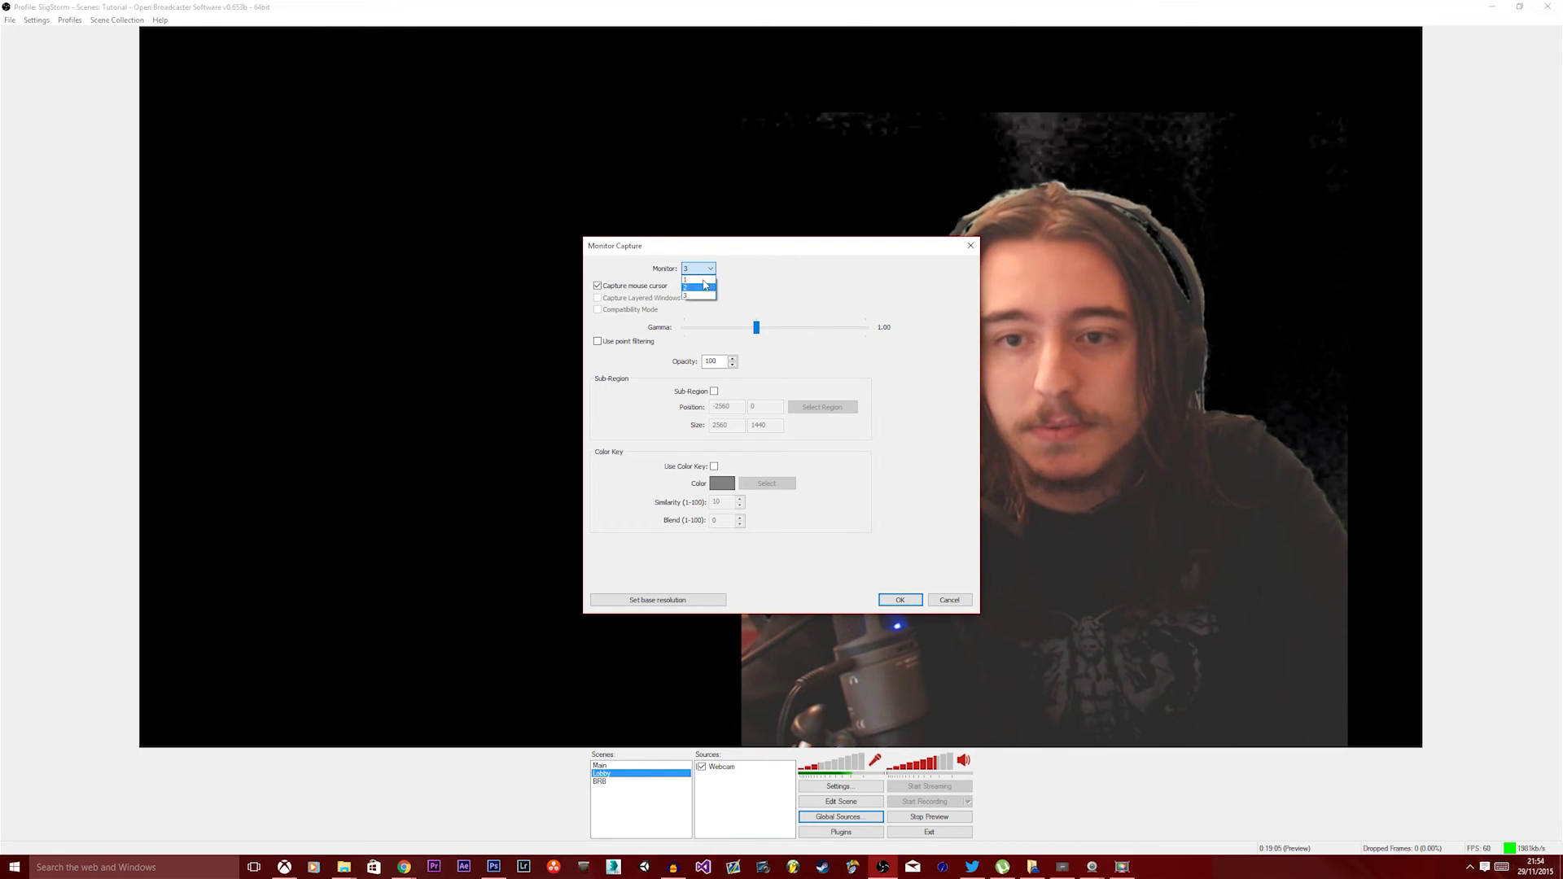
pyautogui.click(699, 295)
pyautogui.click(900, 600)
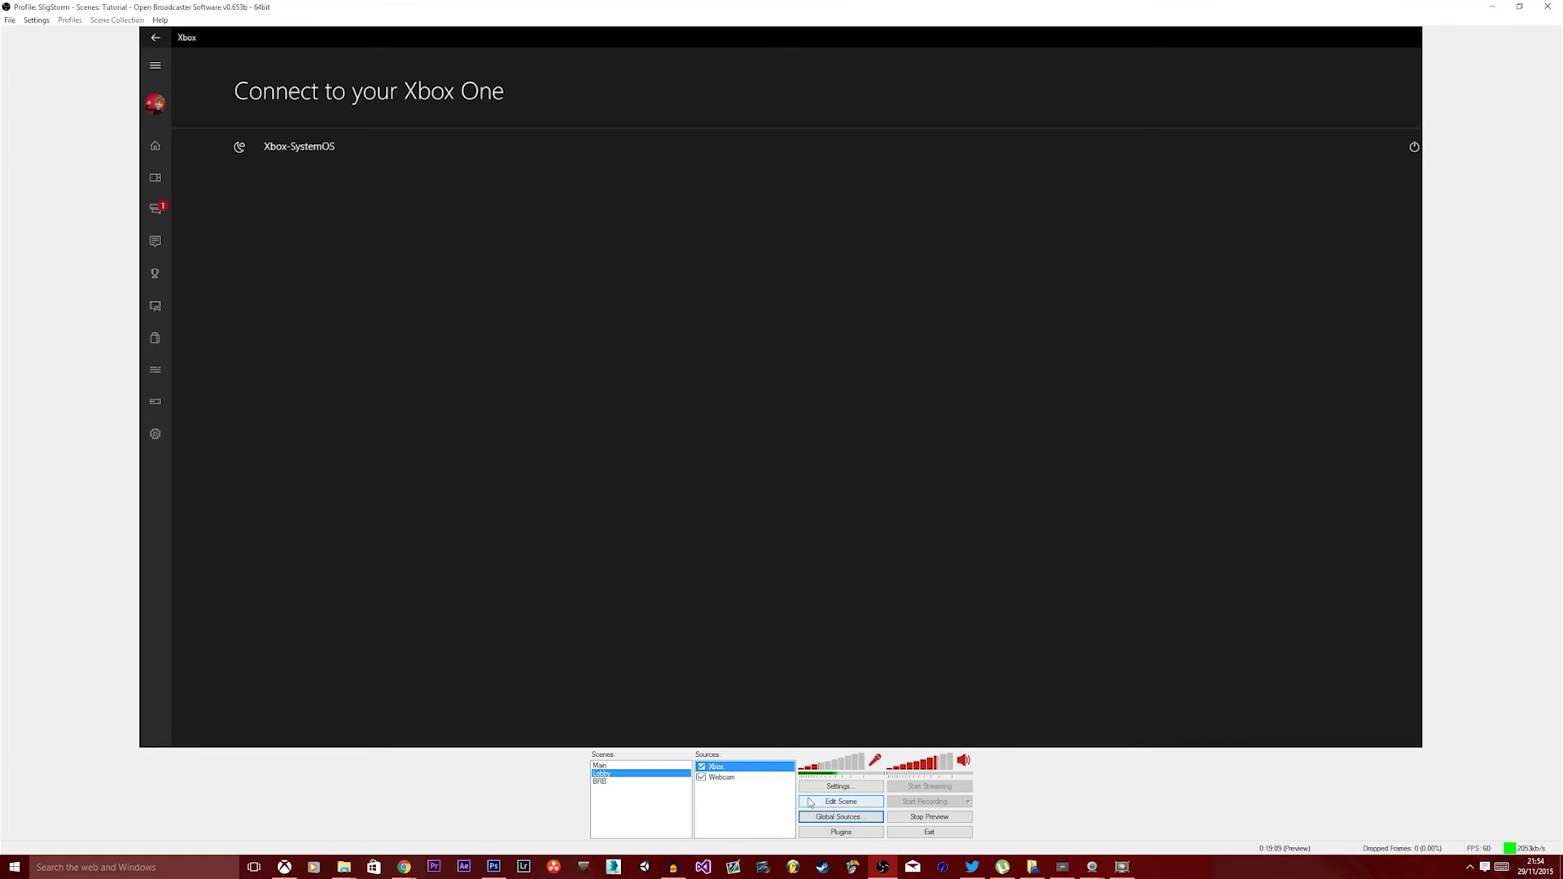
# - Move the Xbox source to the bottom of the order so it sits behind the webcam
pyautogui.rightClick(741, 766)
pyautogui.moveTo(781, 702)
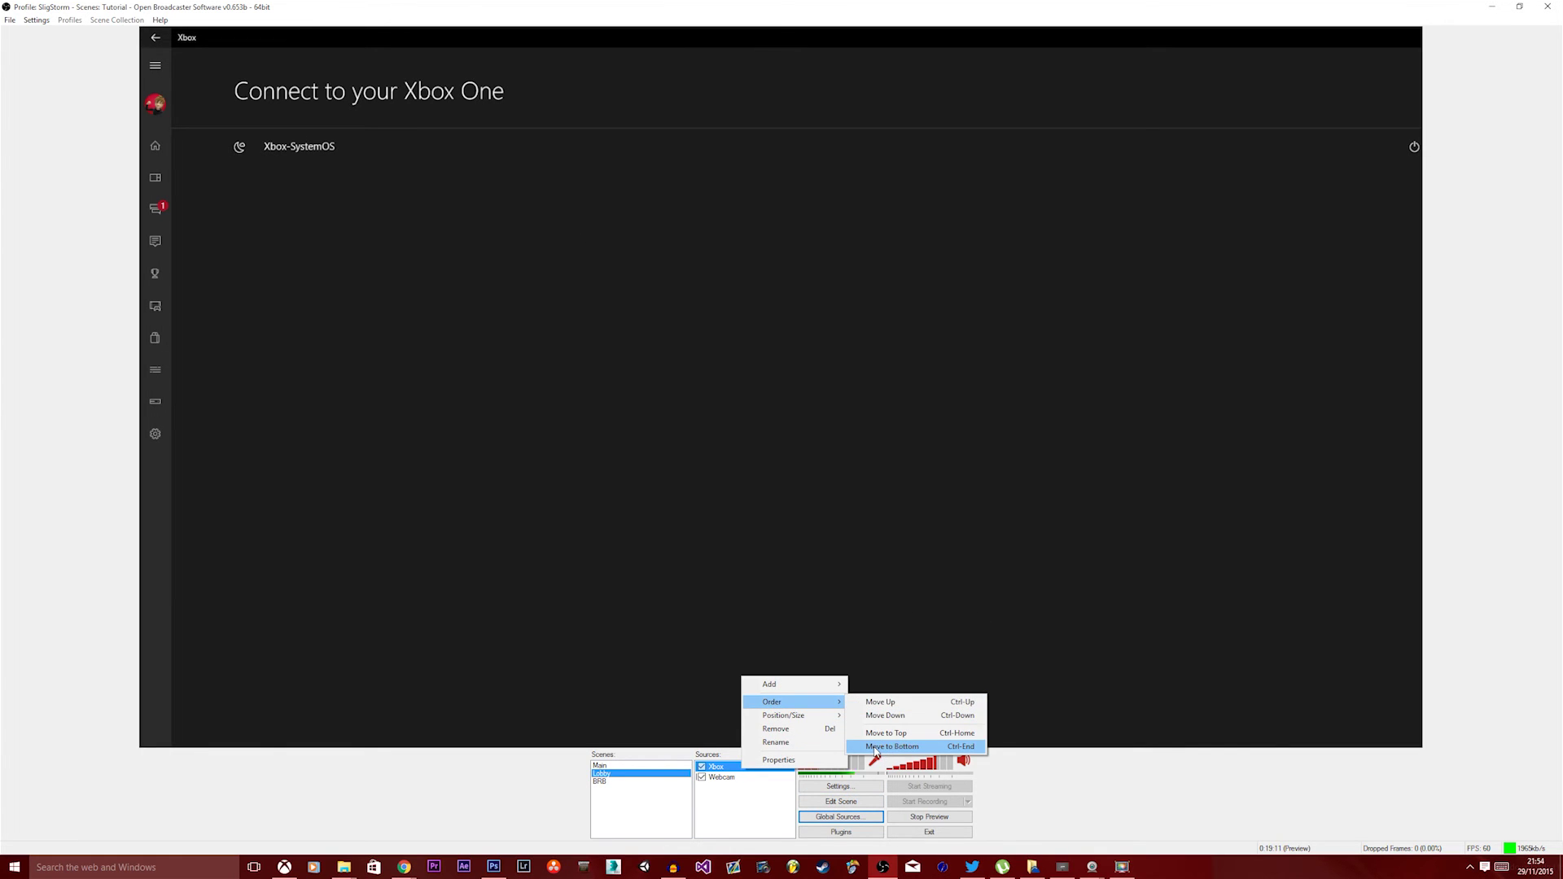
pyautogui.click(869, 747)
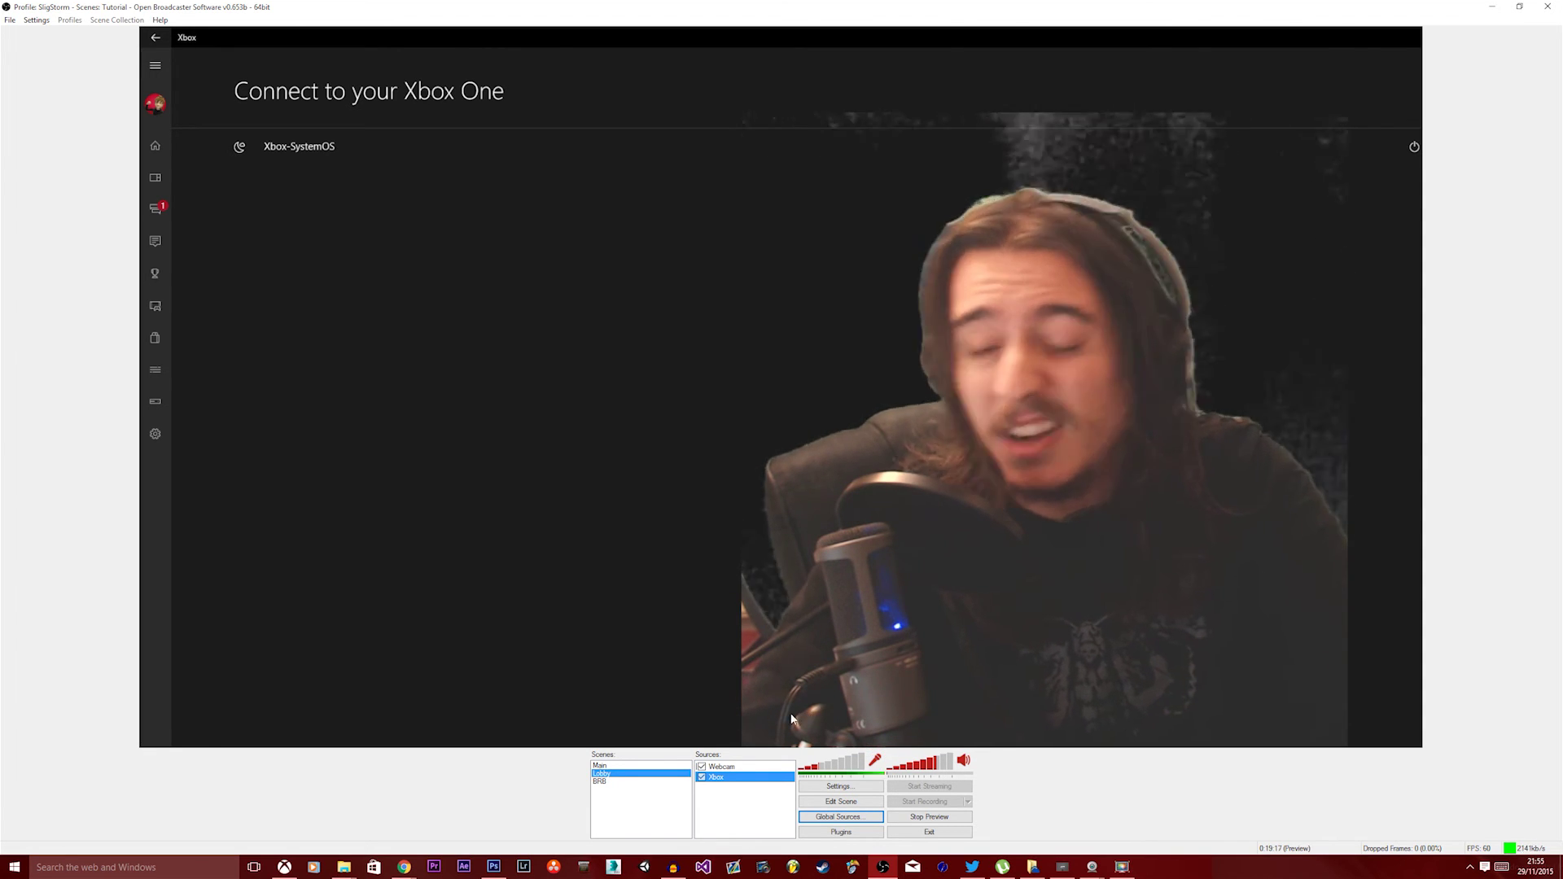
pyautogui.rightClick(737, 785)
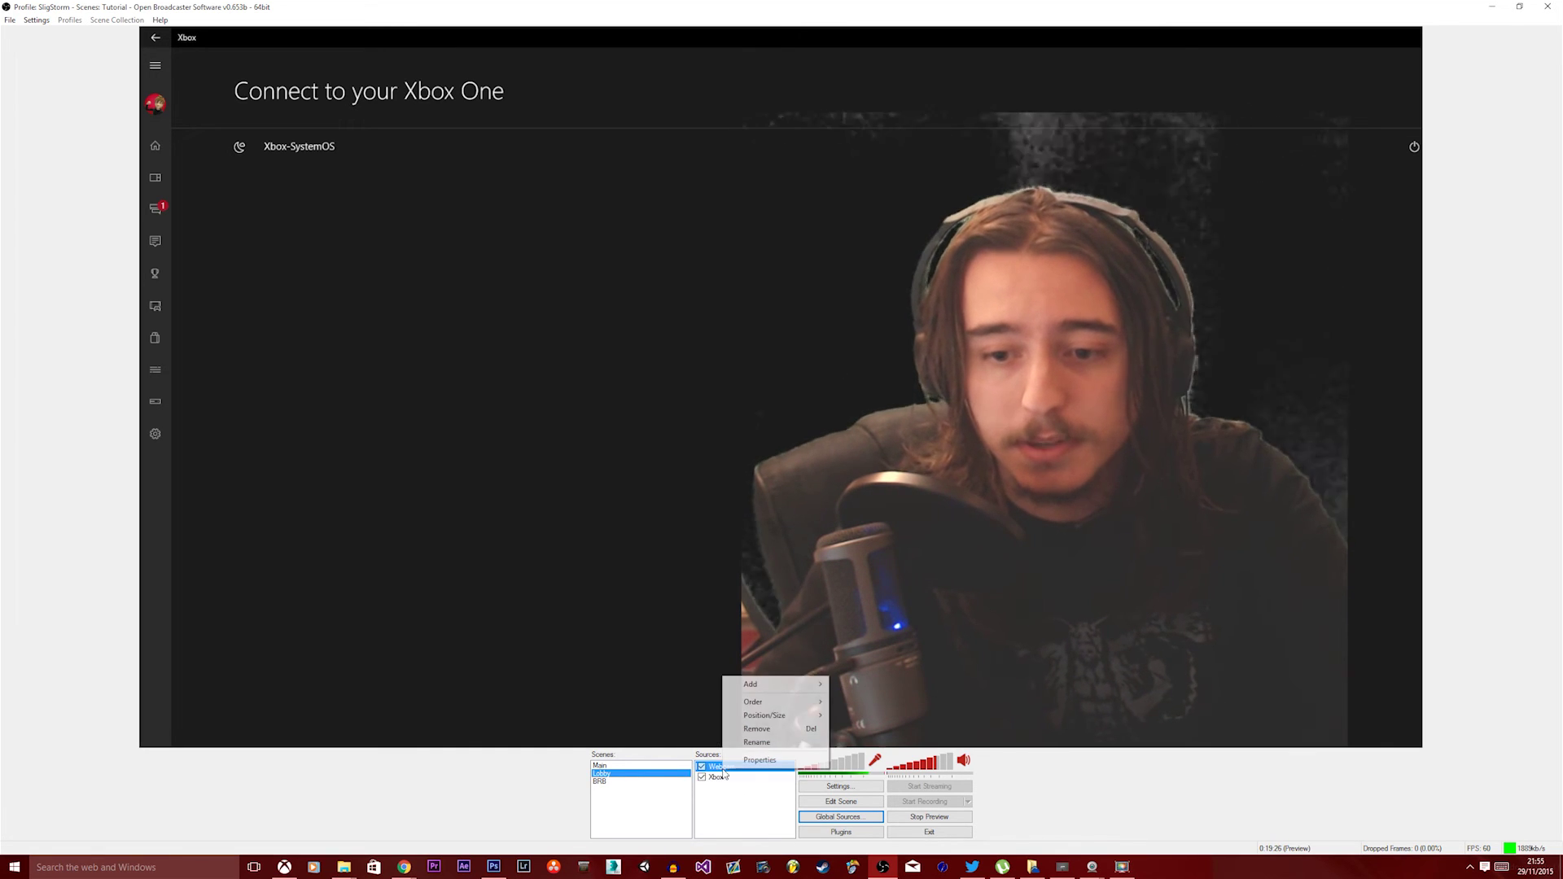
pyautogui.click(727, 804)
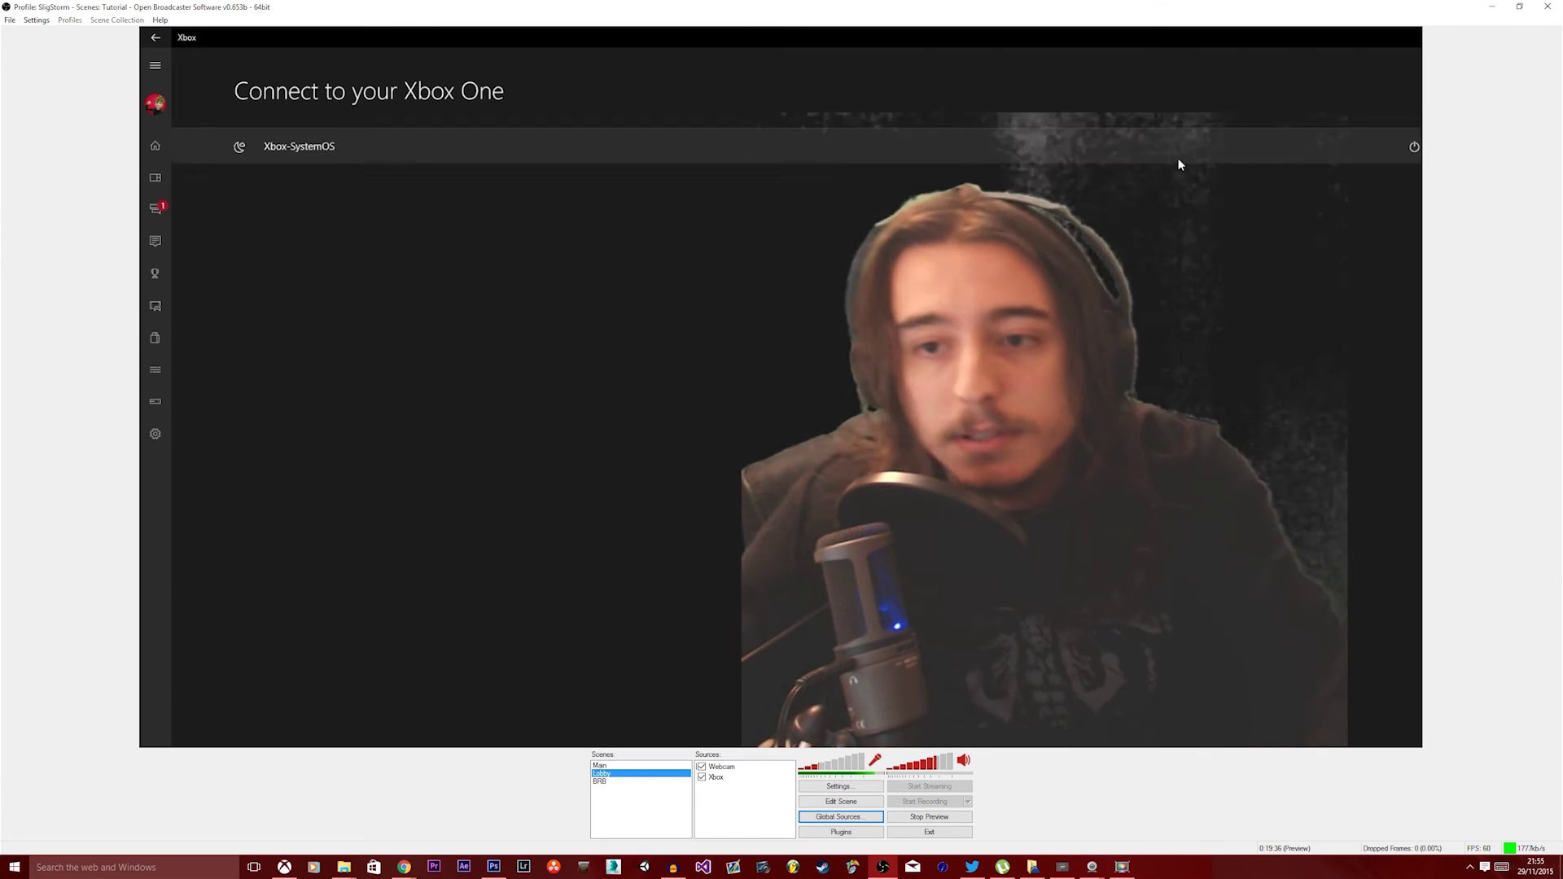
# - Connect the Xbox app to the Xbox-SystemOS console and start streaming it
pyautogui.click(1339, 153)
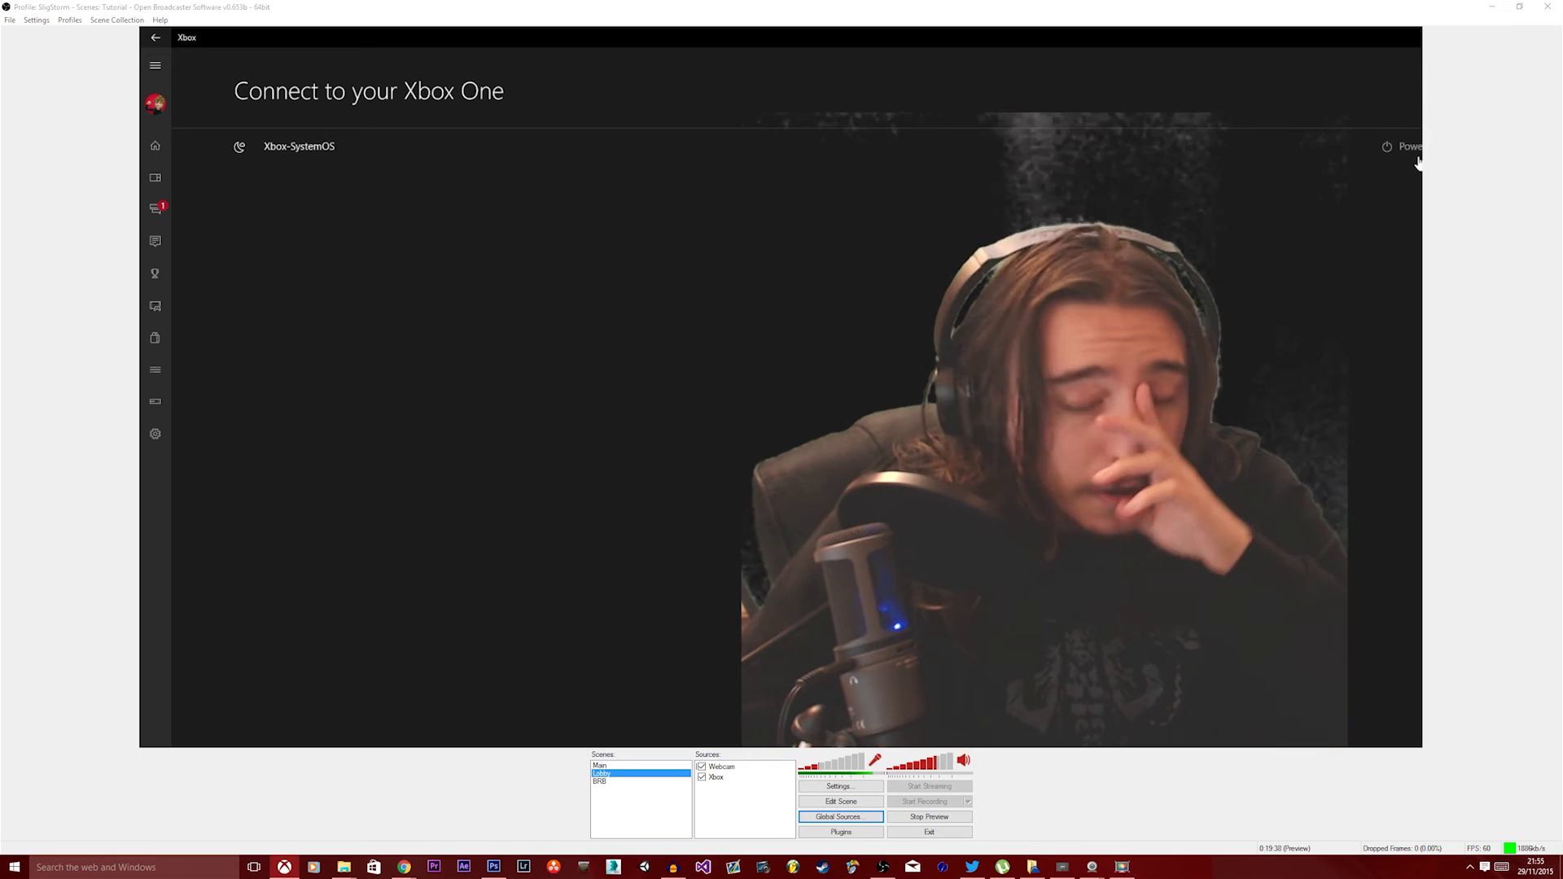
pyautogui.click(1322, 148)
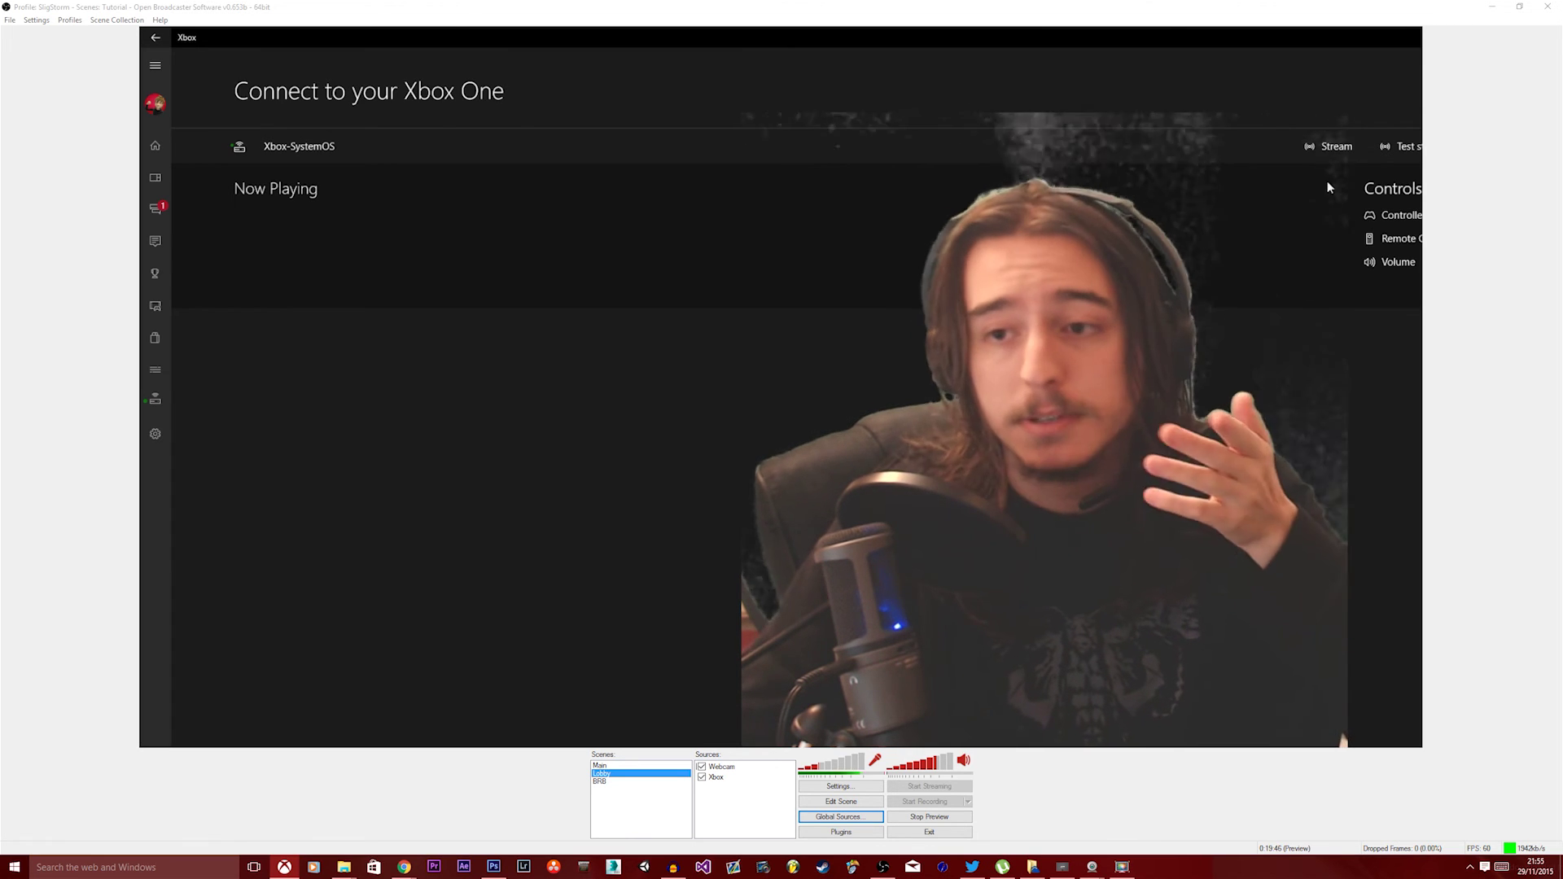
pyautogui.click(1325, 147)
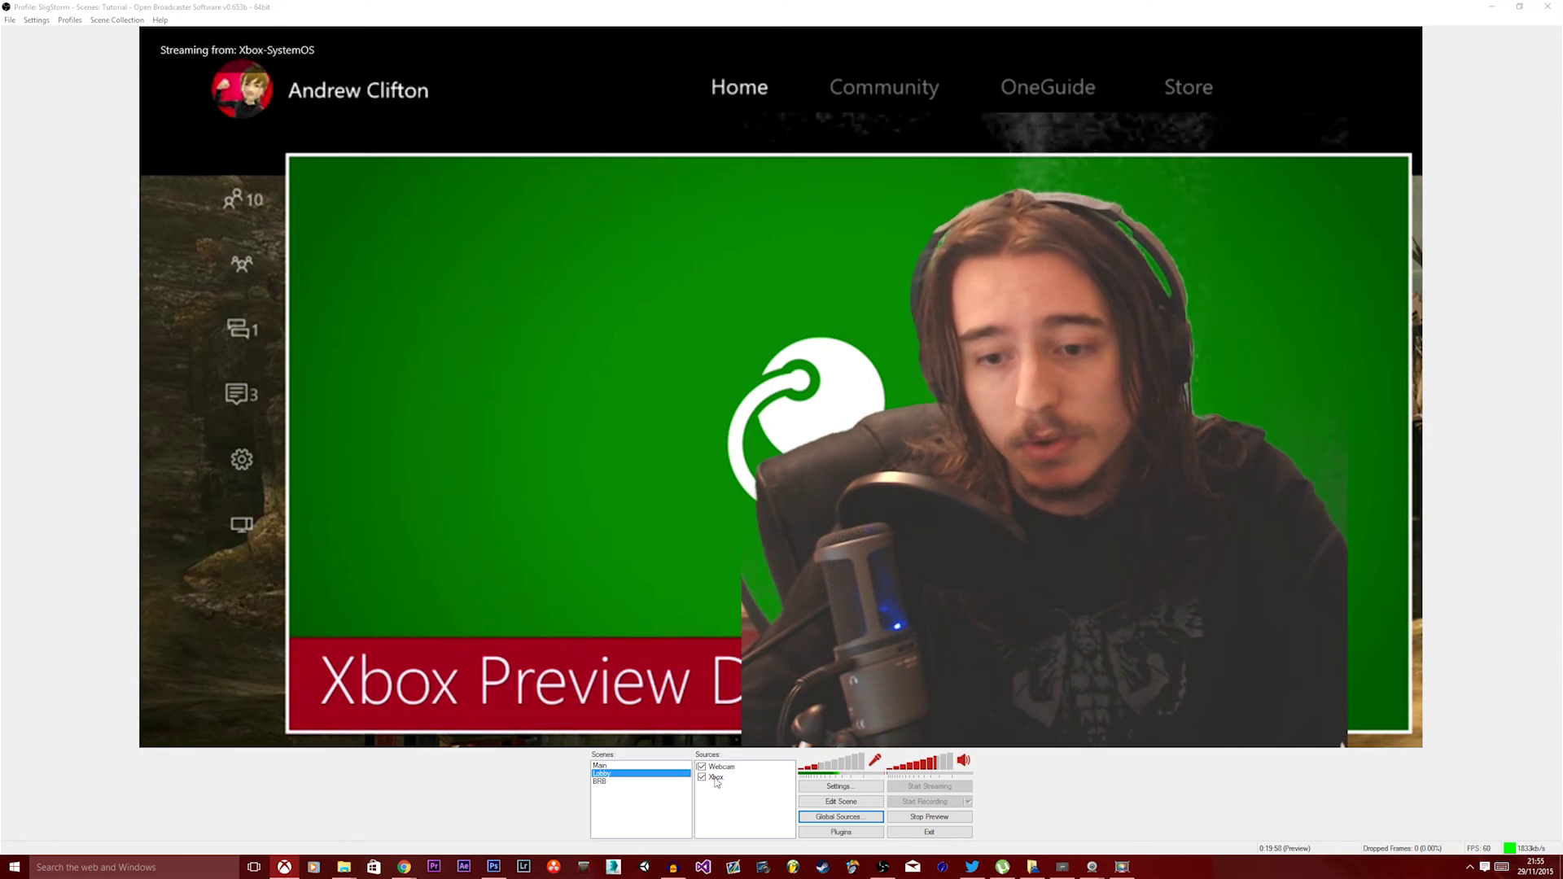
# - Fit the Xbox capture to screen, then shrink it into the lower-left area using Edit Scene
pyautogui.rightClick(715, 780)
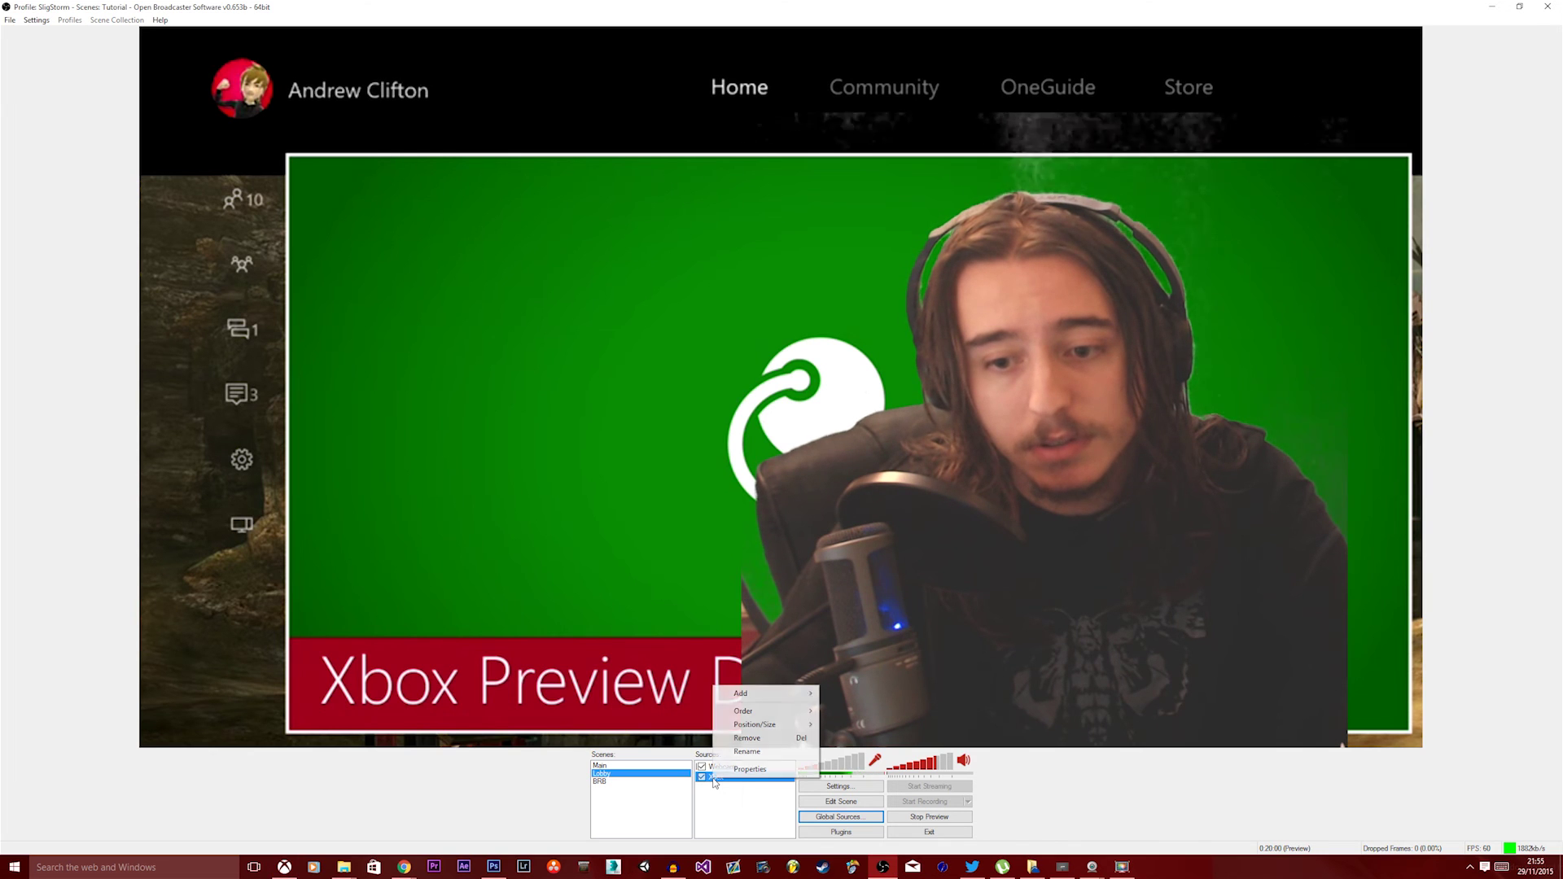
pyautogui.moveTo(735, 725)
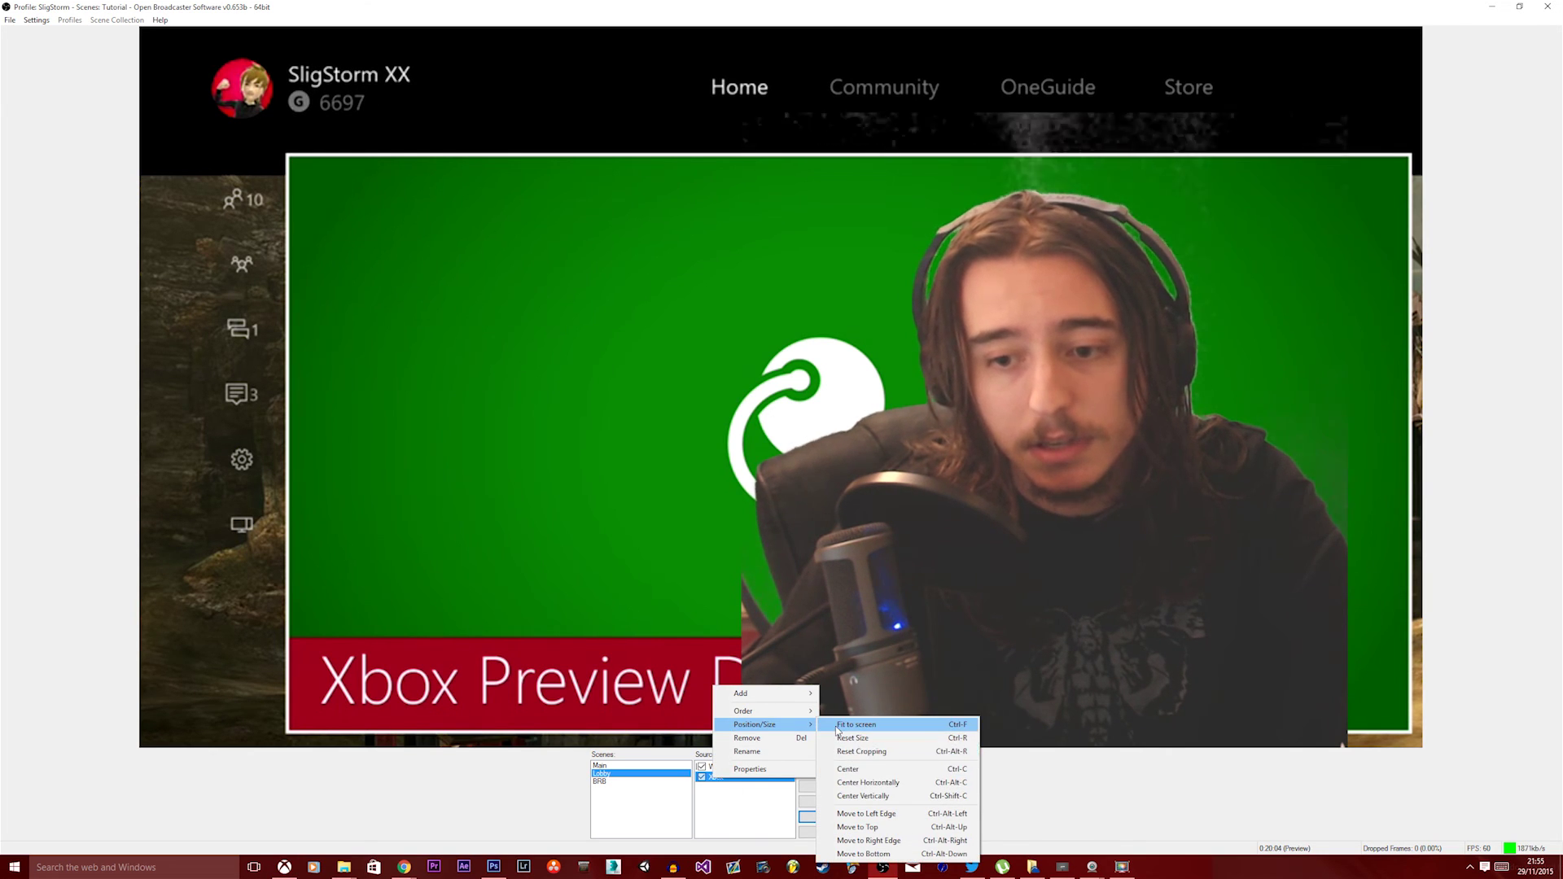
pyautogui.click(847, 770)
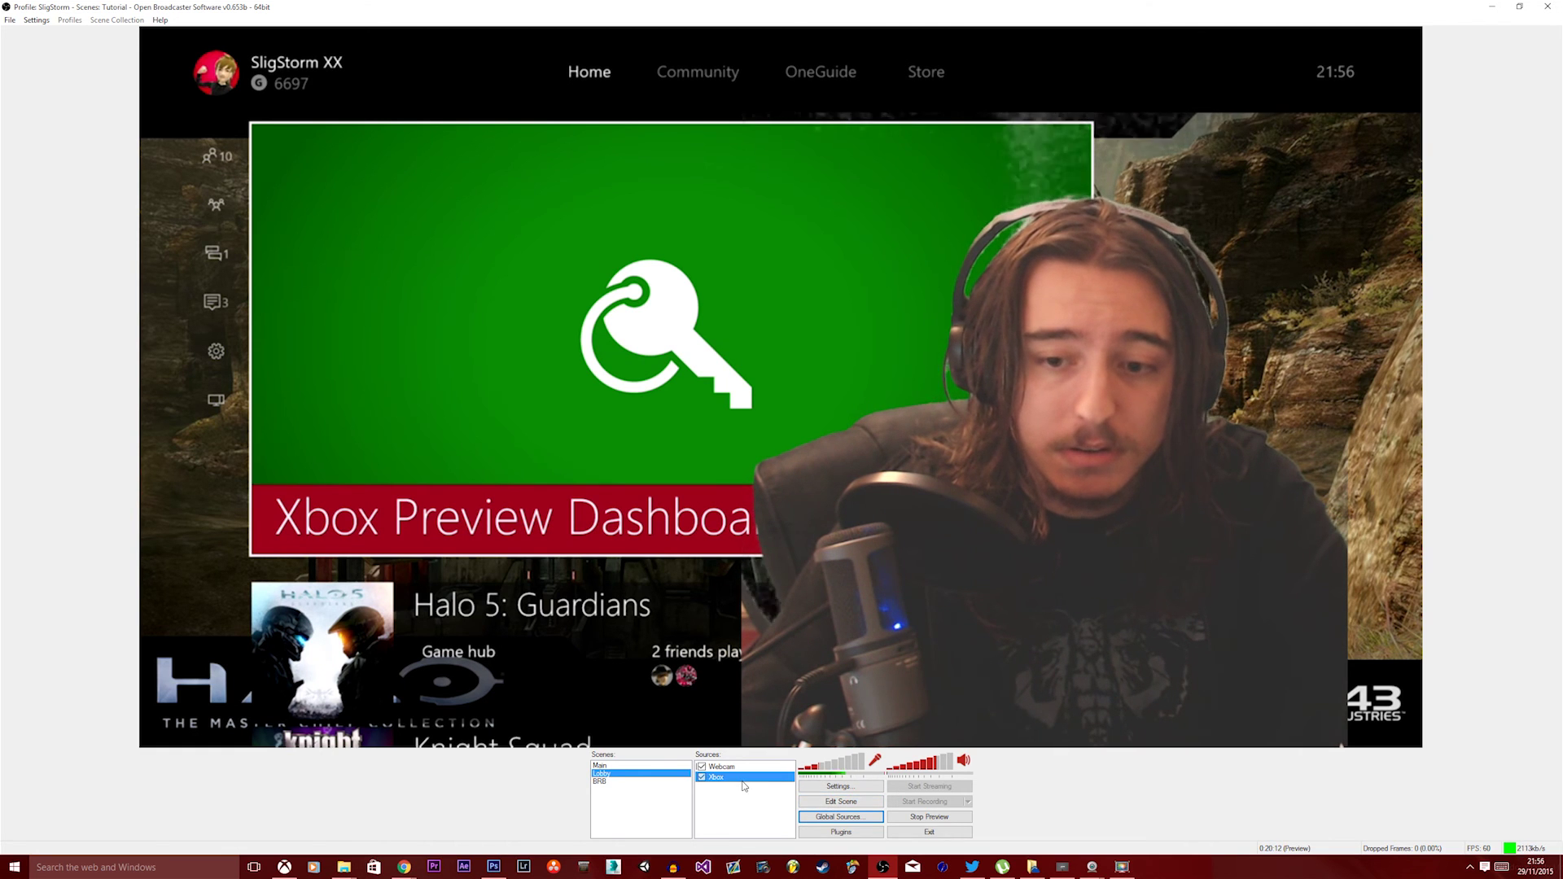
pyautogui.click(841, 804)
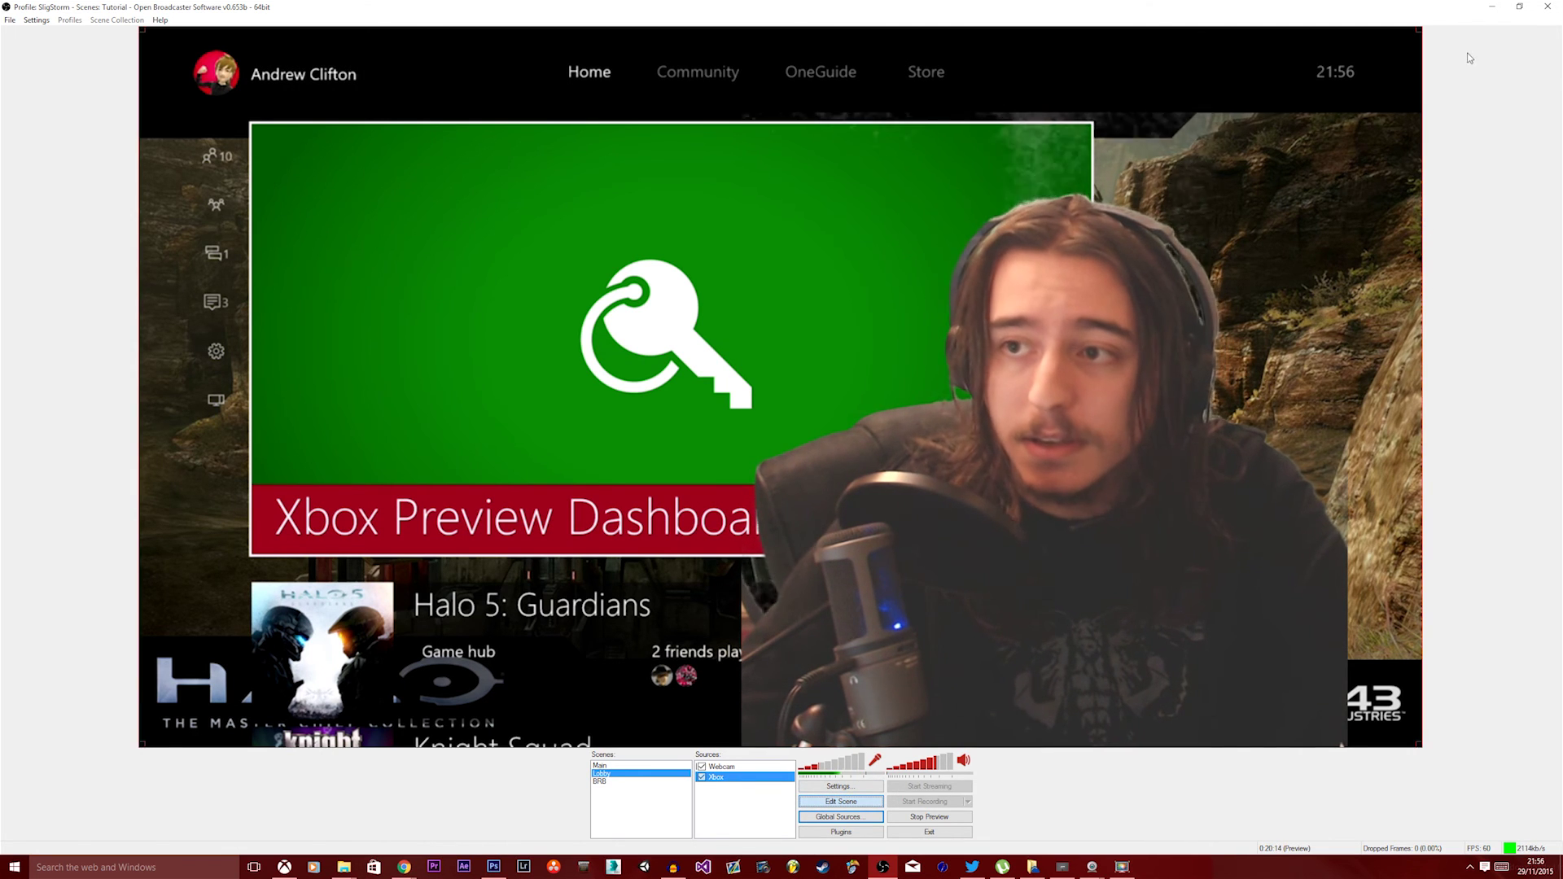
pyautogui.moveTo(1417, 32); pyautogui.dragTo(841, 351)
pyautogui.click(841, 801)
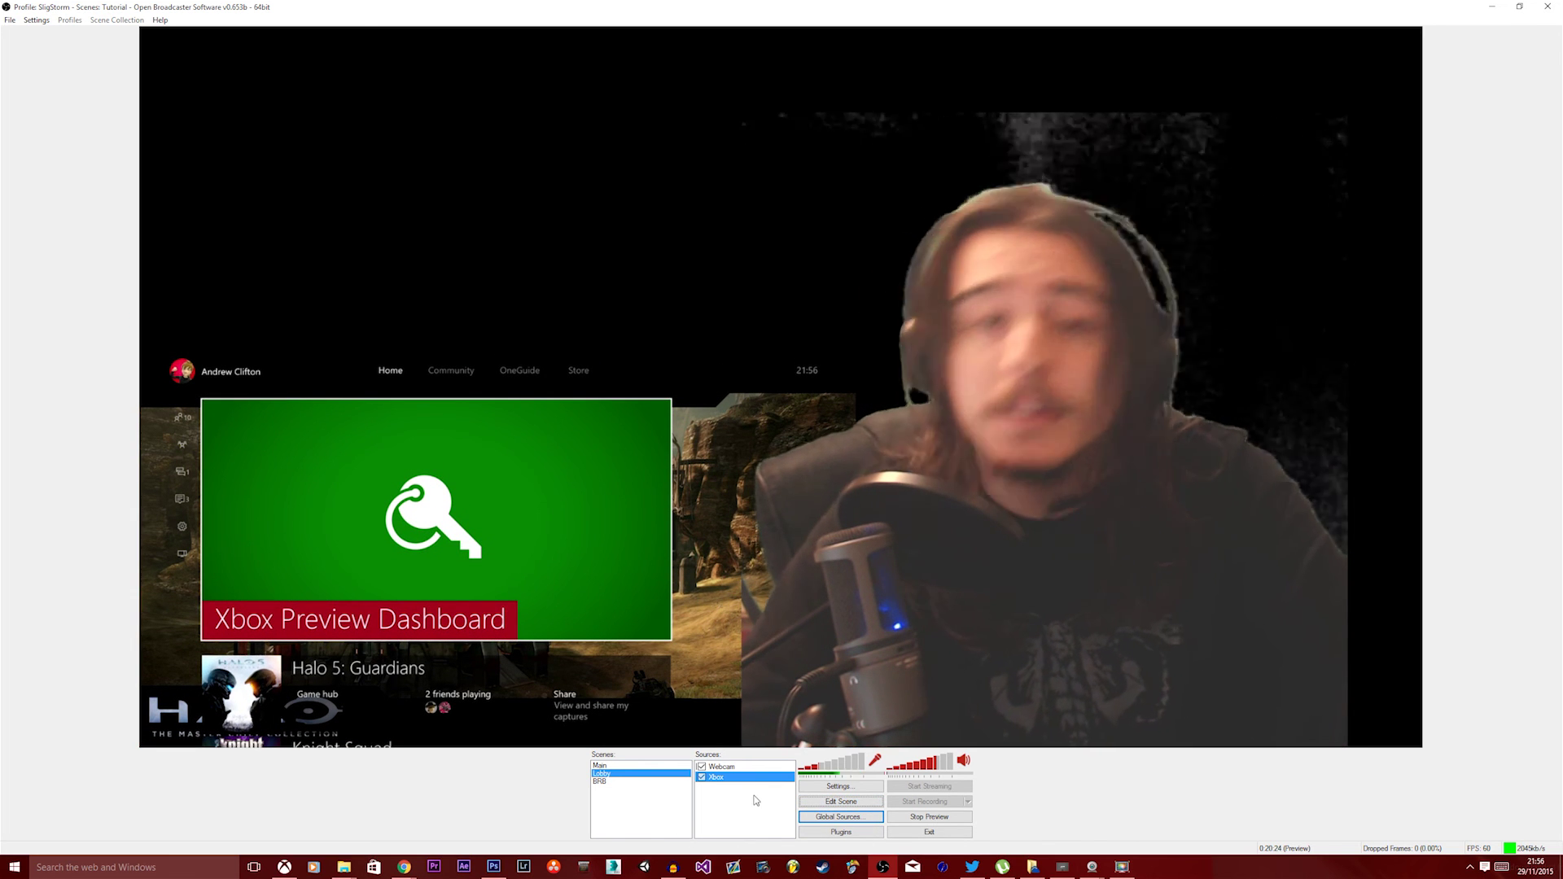
# - Show the Add submenu of source types in the Sources list
pyautogui.rightClick(721, 792)
pyautogui.moveTo(738, 804)
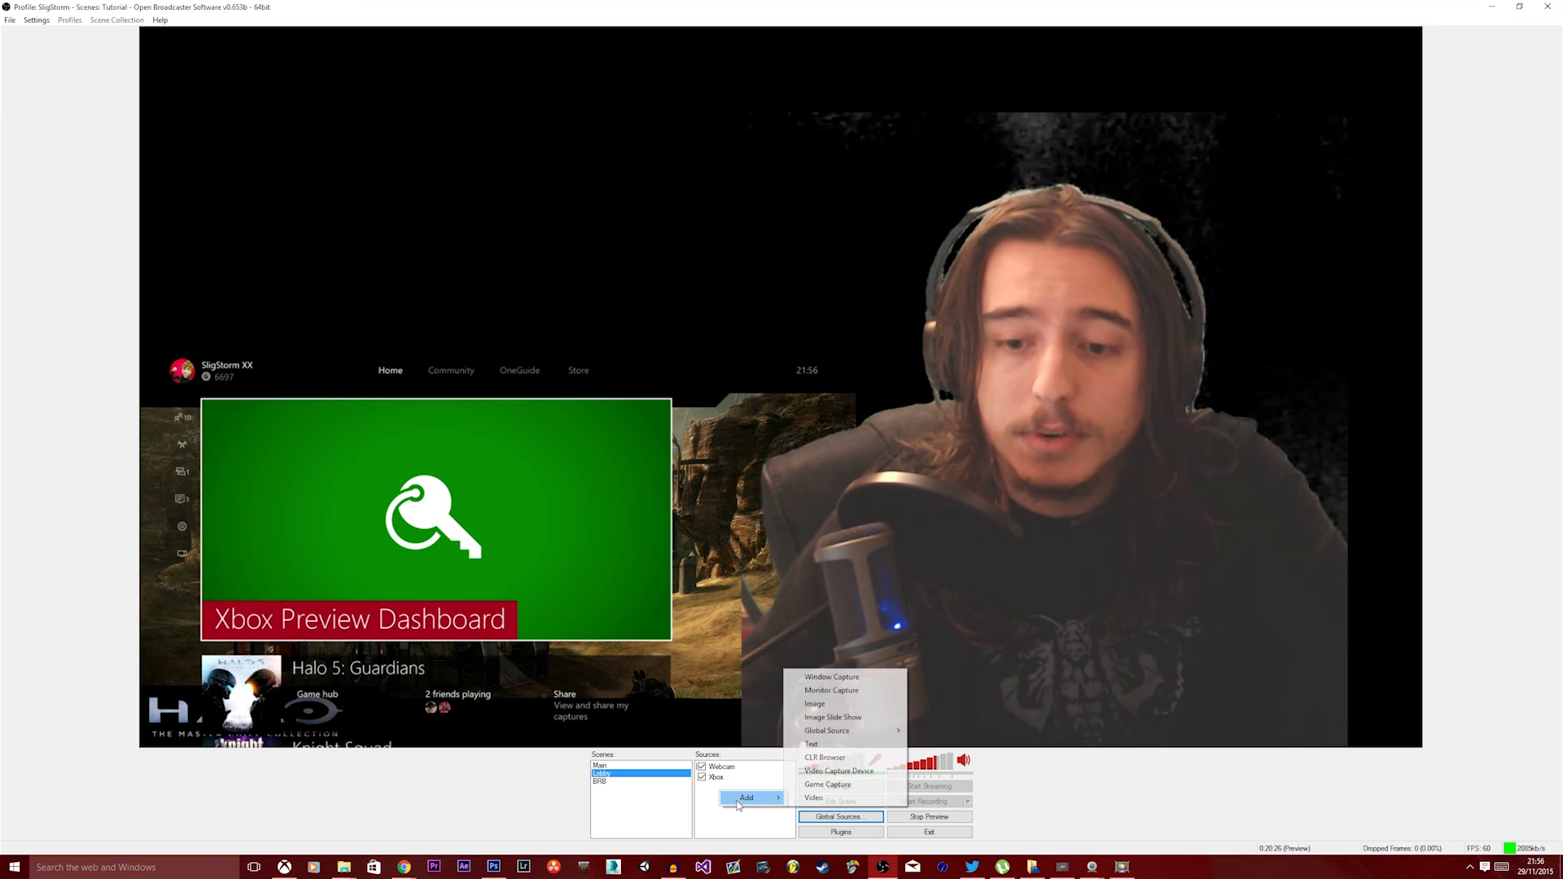